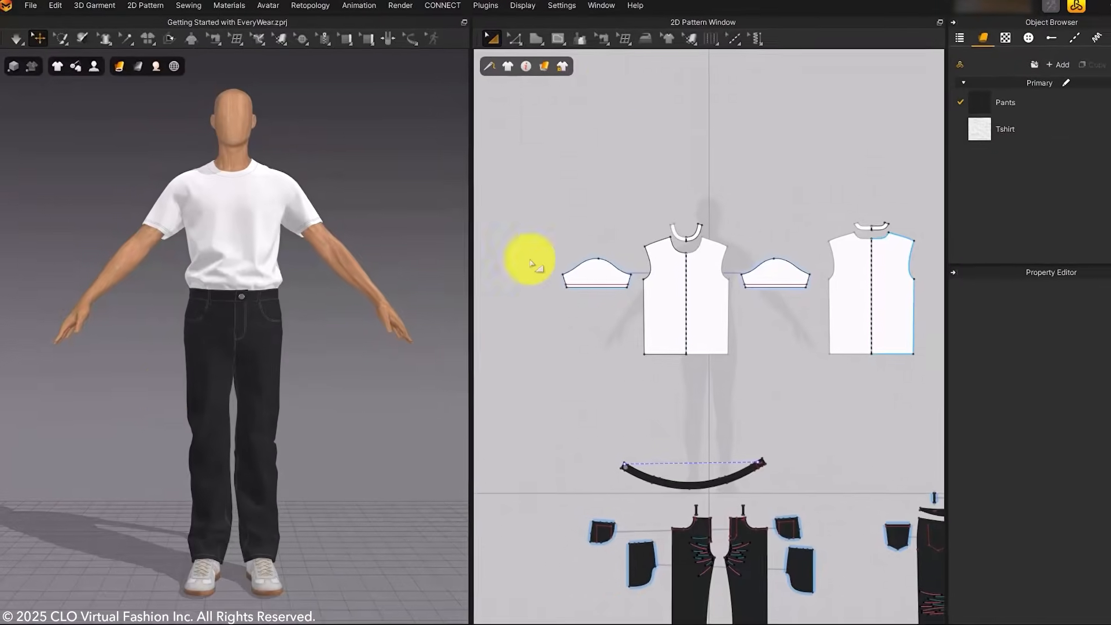
# Open the EveryWear window and show its material settings
pyautogui.click(505, 12)
pyautogui.click(504, 33)
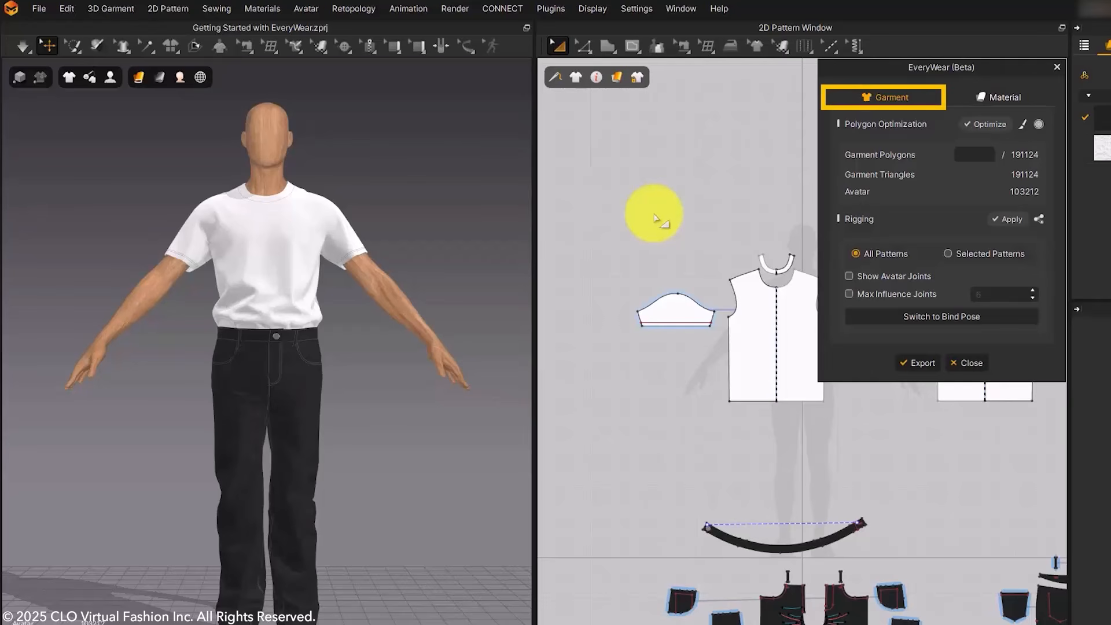
pyautogui.click(980, 99)
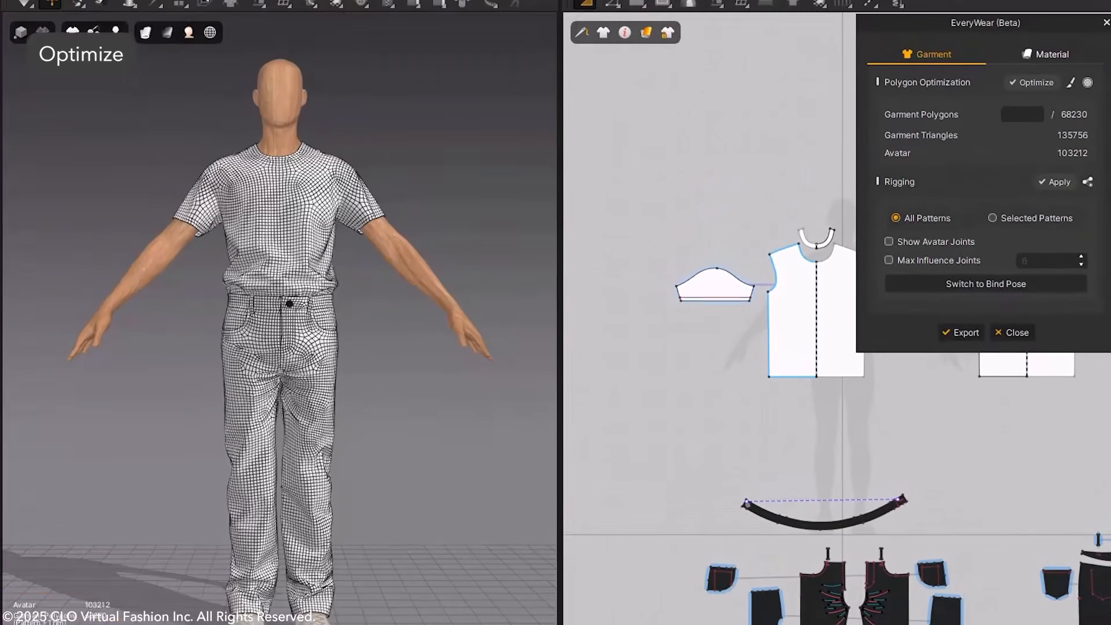
# Set the target Garment Polygons to 30000 and optimize the whole garment
pyautogui.click(1027, 115)
pyautogui.write('30000')
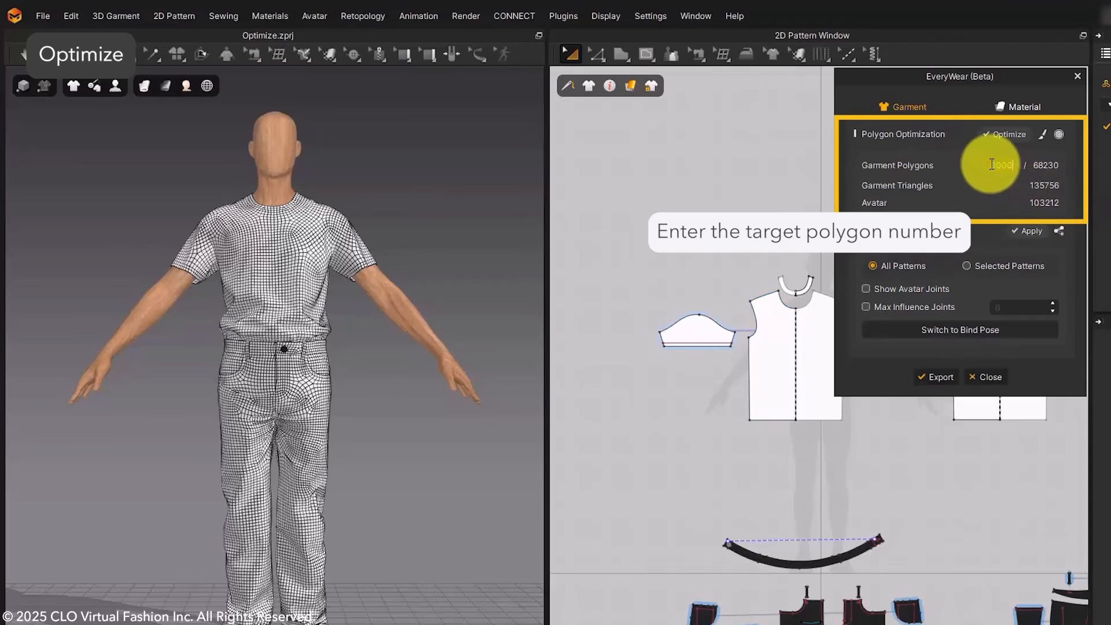
pyautogui.click(1008, 137)
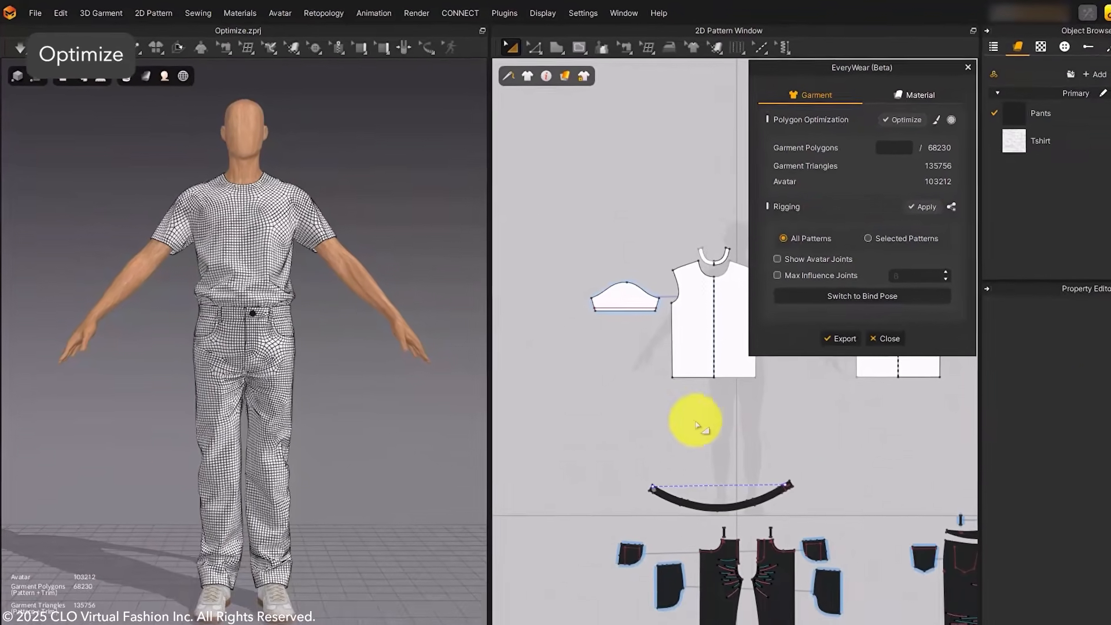
# Select all T-shirt patterns and set their Particle Distance to 20 mm
pyautogui.scroll(-3, 688, 418)
pyautogui.moveTo(664, 402); pyautogui.dragTo(569, 393, button='middle')
pyautogui.moveTo(509, 255); pyautogui.dragTo(903, 394)
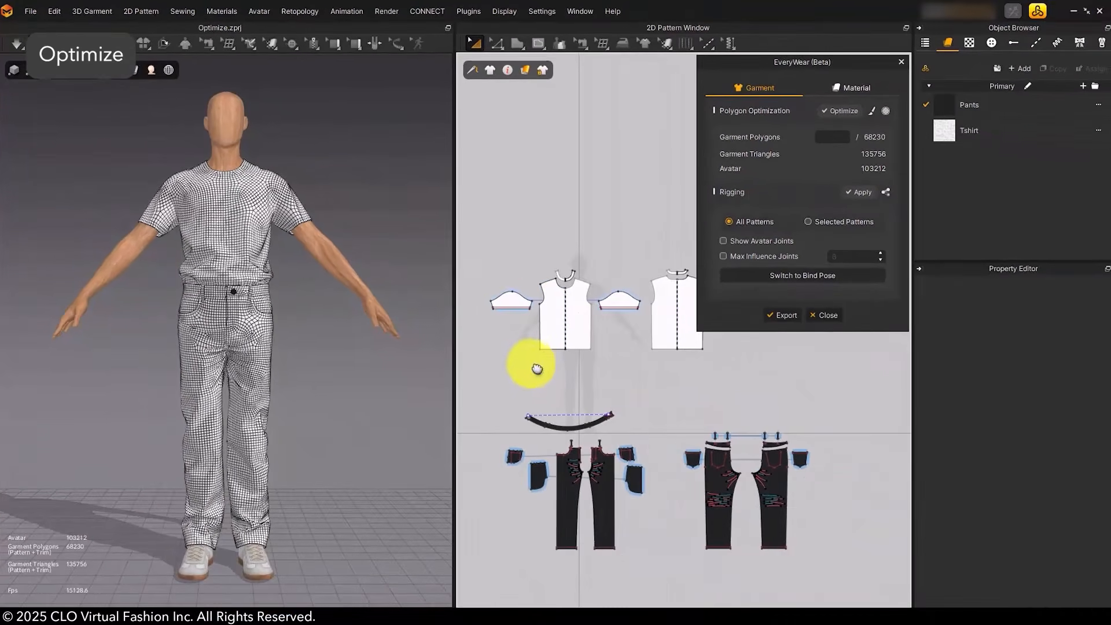
pyautogui.moveTo(845, 370); pyautogui.dragTo(844, 370)
pyautogui.scroll(-5, 1012, 463)
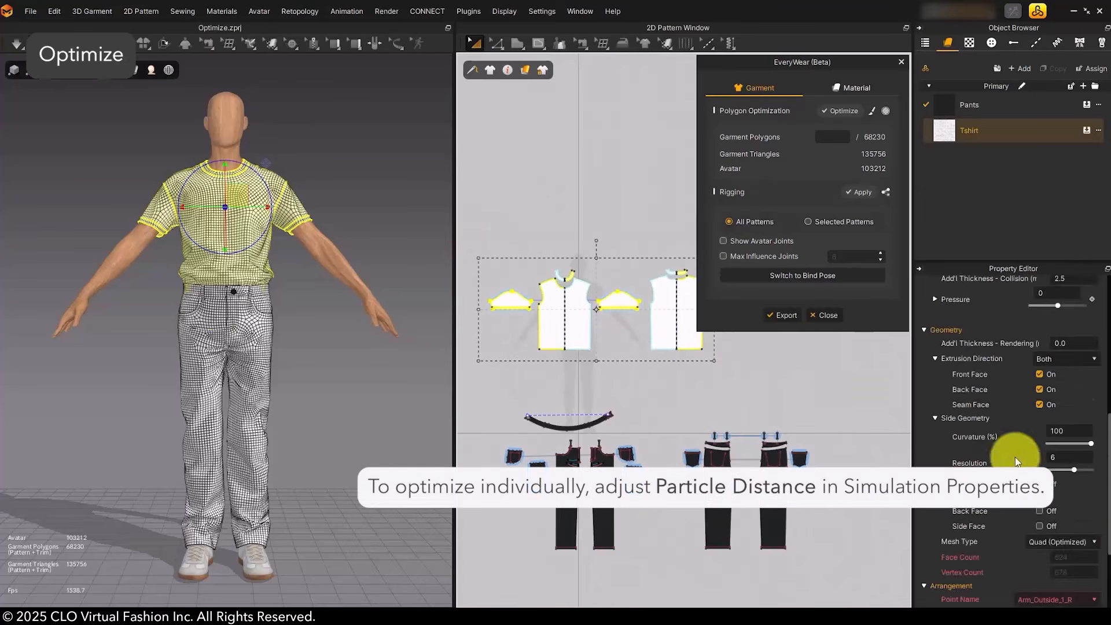
pyautogui.scroll(2, 1052, 376)
pyautogui.doubleClick(1076, 341)
pyautogui.write('20')
pyautogui.press('Return')
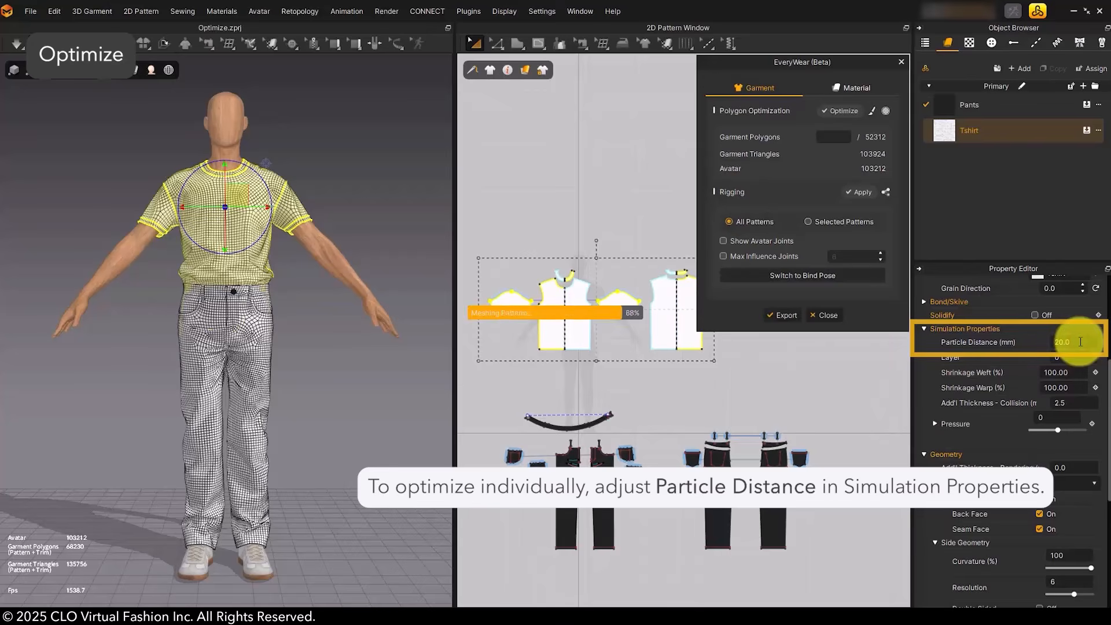
pyautogui.click(381, 391)
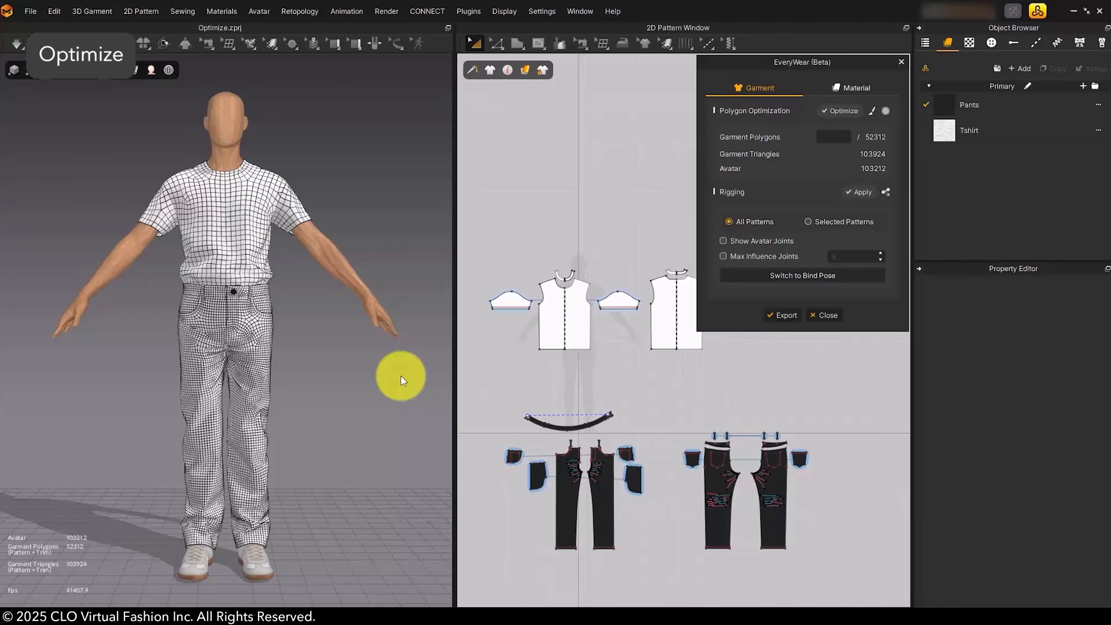
# Select Button 1 on the pants waistband and set its Polygon Optimization count to 150
pyautogui.scroll(10, 240, 404)
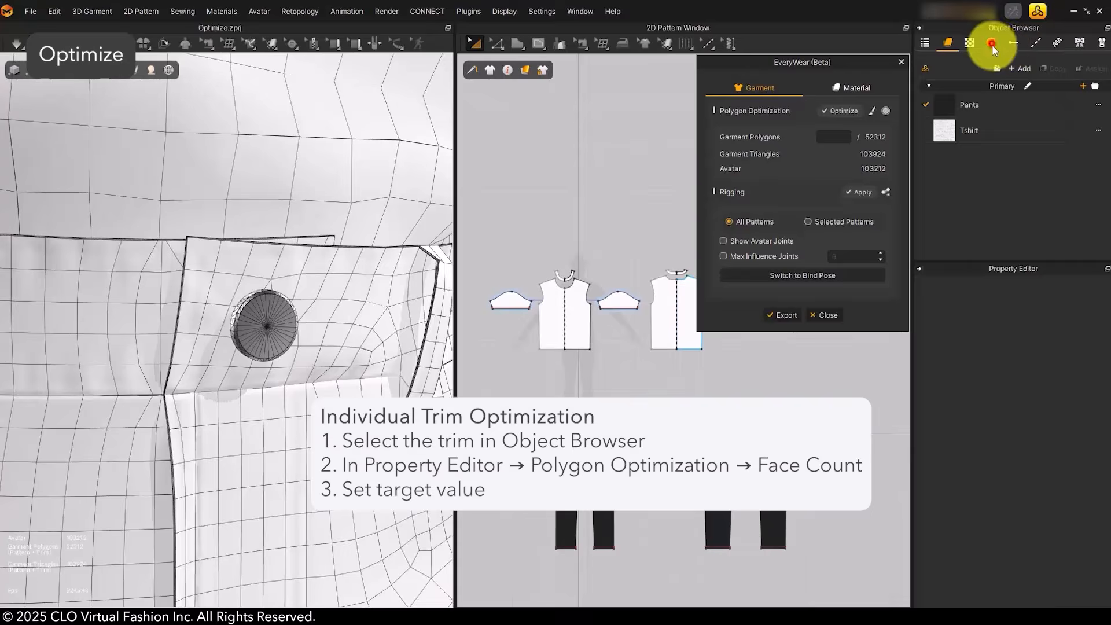
pyautogui.click(990, 43)
pyautogui.click(990, 119)
pyautogui.scroll(-1, 1025, 436)
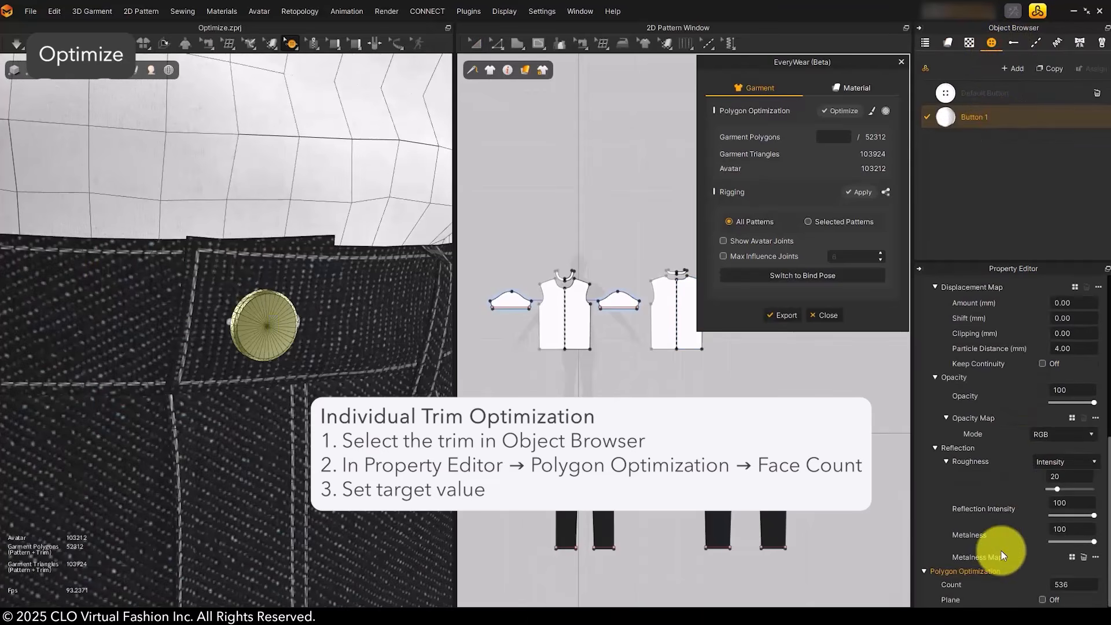
pyautogui.click(1079, 584)
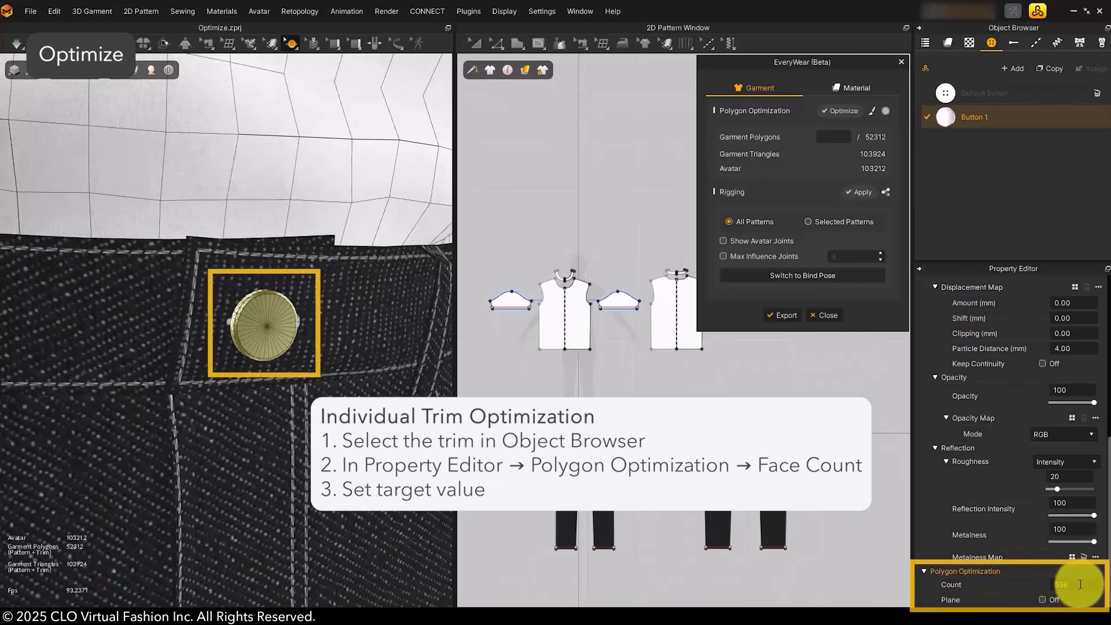
pyautogui.doubleClick(1080, 584)
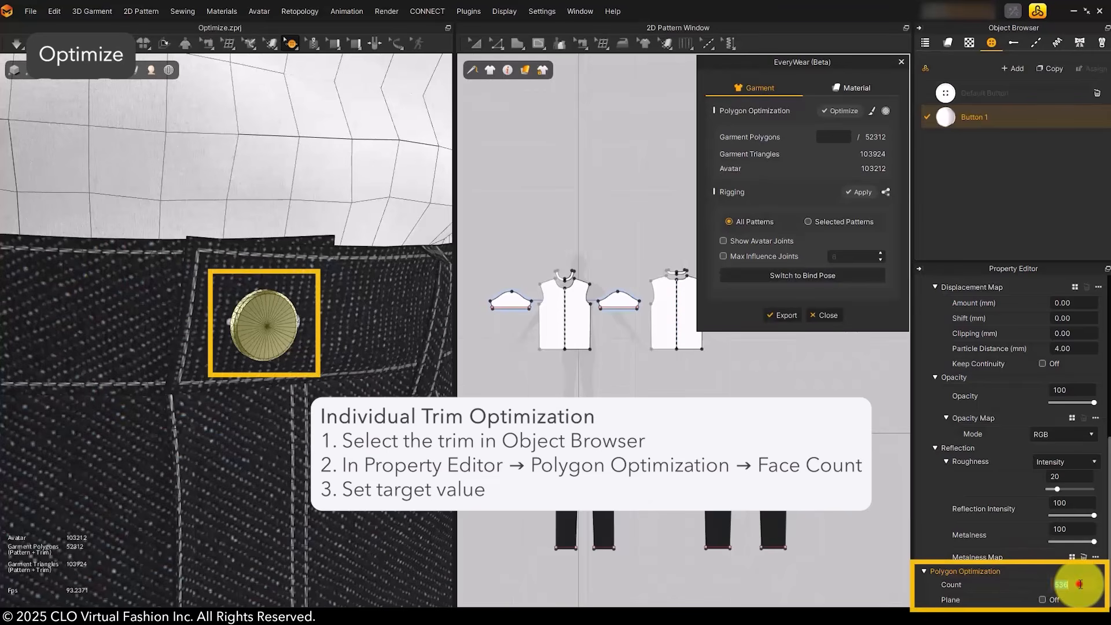
pyautogui.write('150')
pyautogui.press('Return')
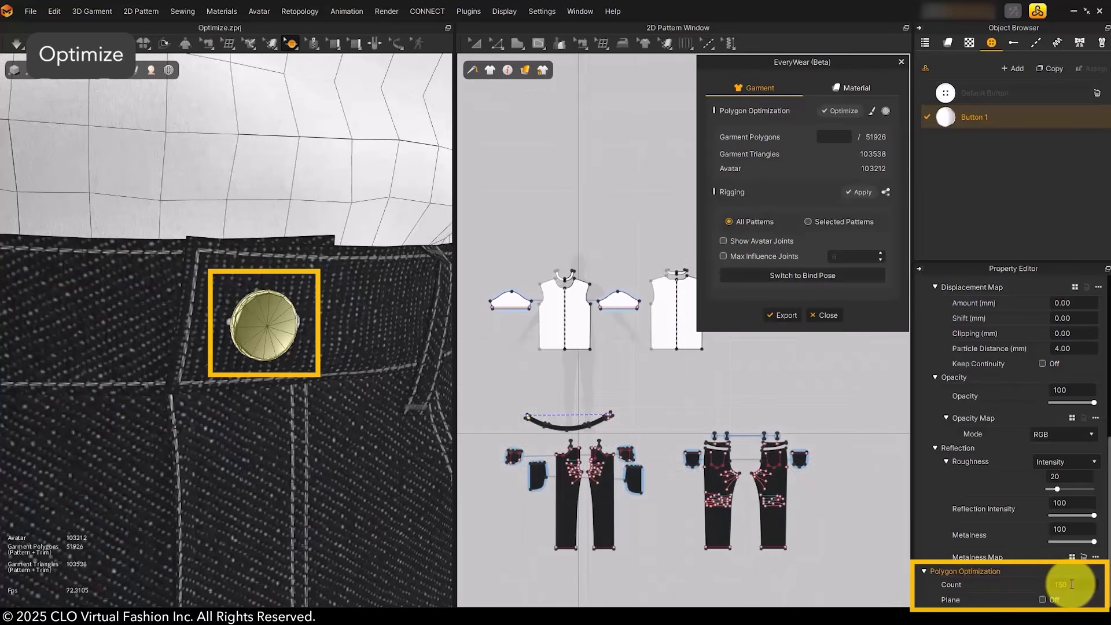
# Enable the Plane option in the waistband button's Polygon Optimization settings
pyautogui.click(1041, 600)
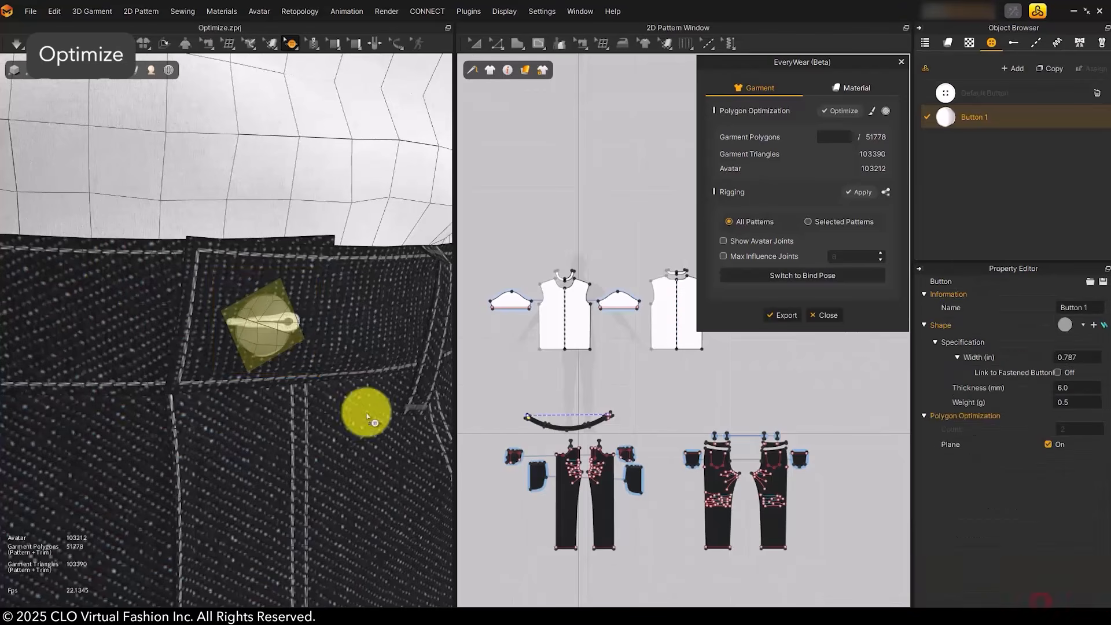
pyautogui.scroll(-5, 268, 397)
pyautogui.moveTo(268, 396); pyautogui.dragTo(330, 401, button='right')
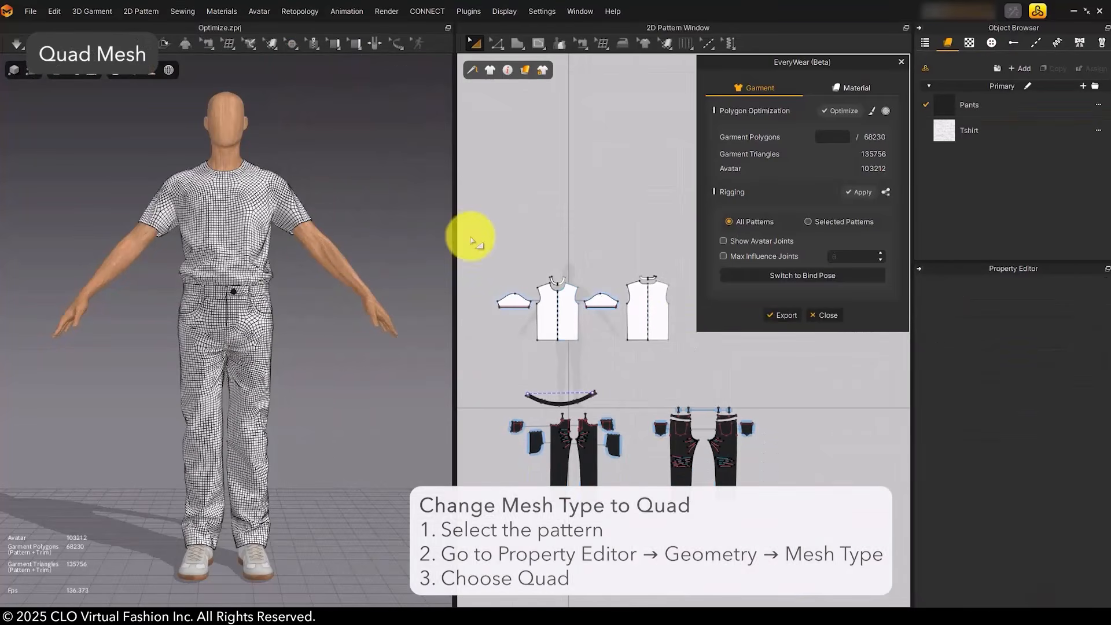
# Select all T-shirt and pants patterns and open the Mesh Type choices in their geometry properties
pyautogui.moveTo(471, 238); pyautogui.dragTo(780, 521)
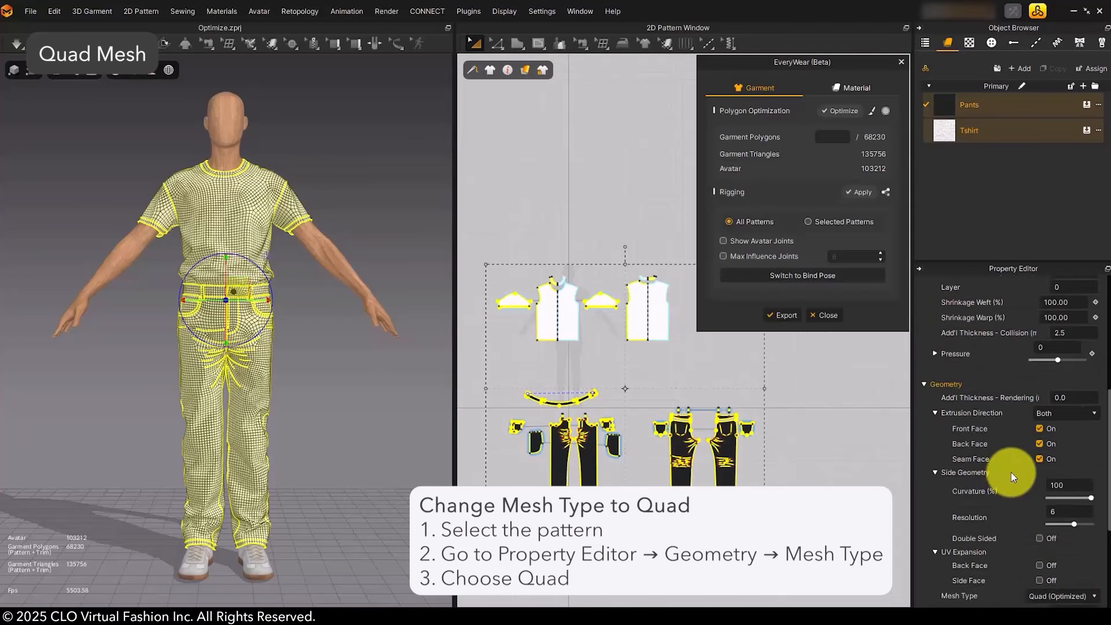
pyautogui.scroll(-3, 1013, 472)
pyautogui.click(1080, 491)
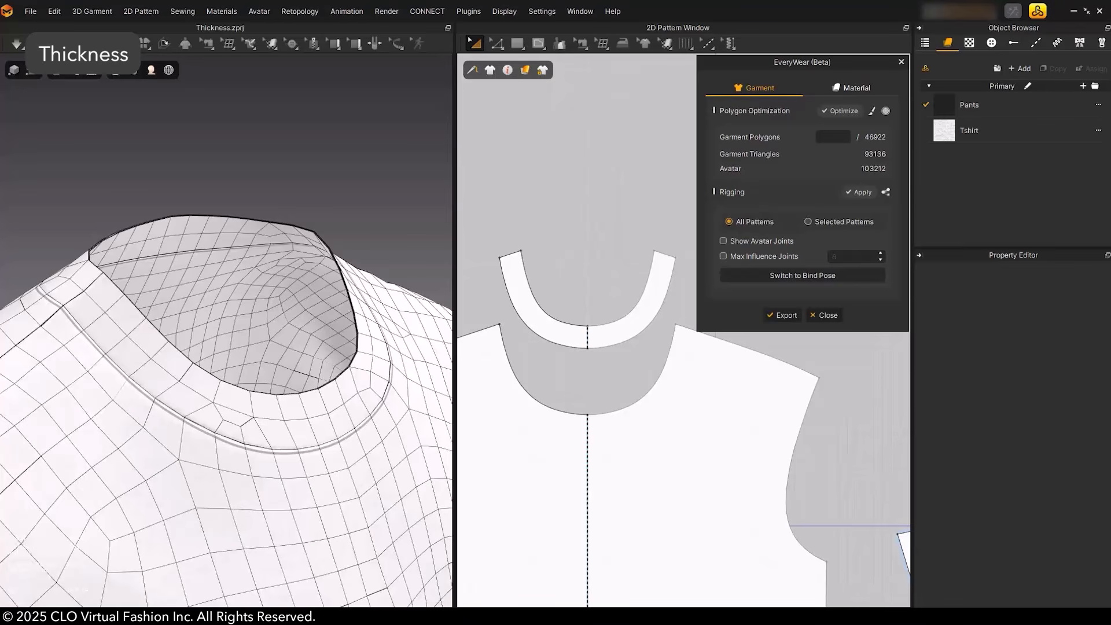
# Select the T-shirt's front neckband and set its additional rendering thickness to 4.0
pyautogui.click(253, 412)
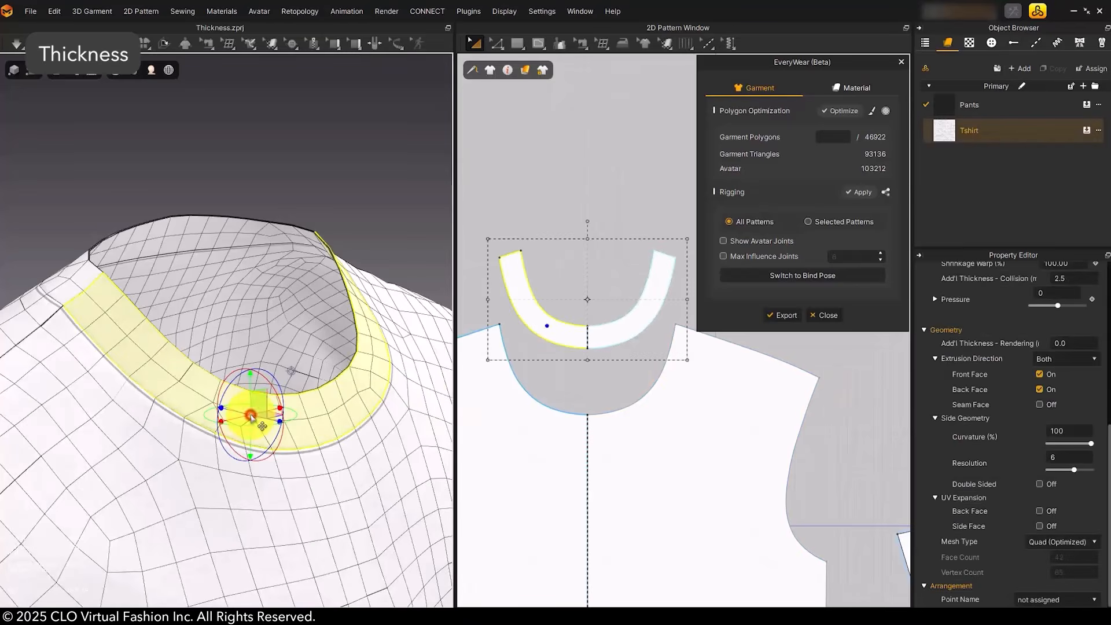
pyautogui.doubleClick(1086, 341)
pyautogui.write('4')
pyautogui.press('Return')
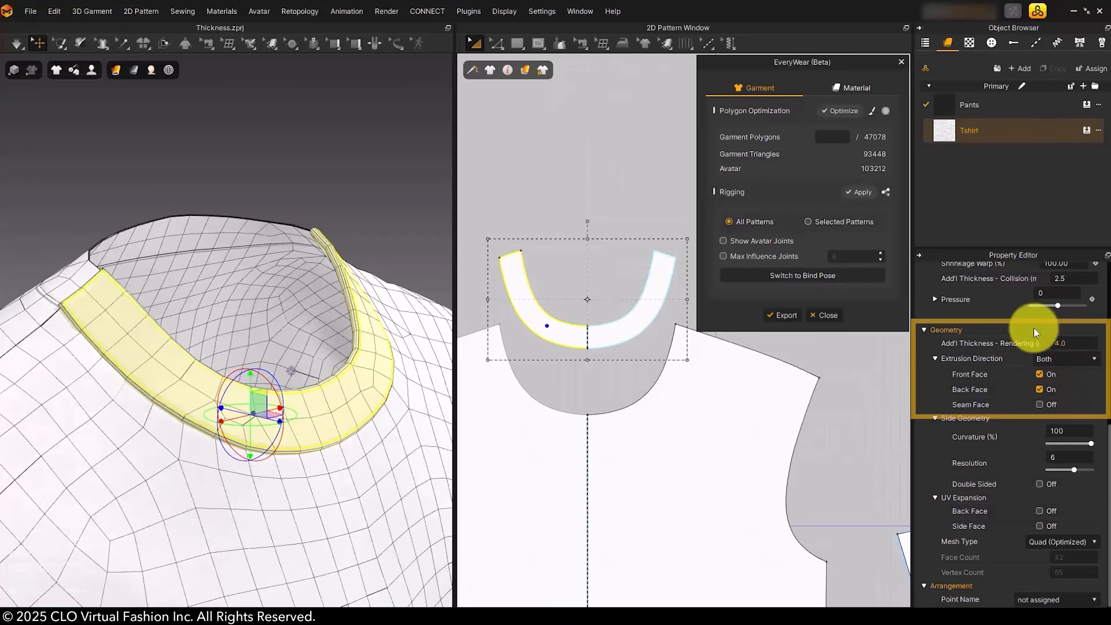
# Turn the garment's wireframe display off and back on
pyautogui.click(116, 70)
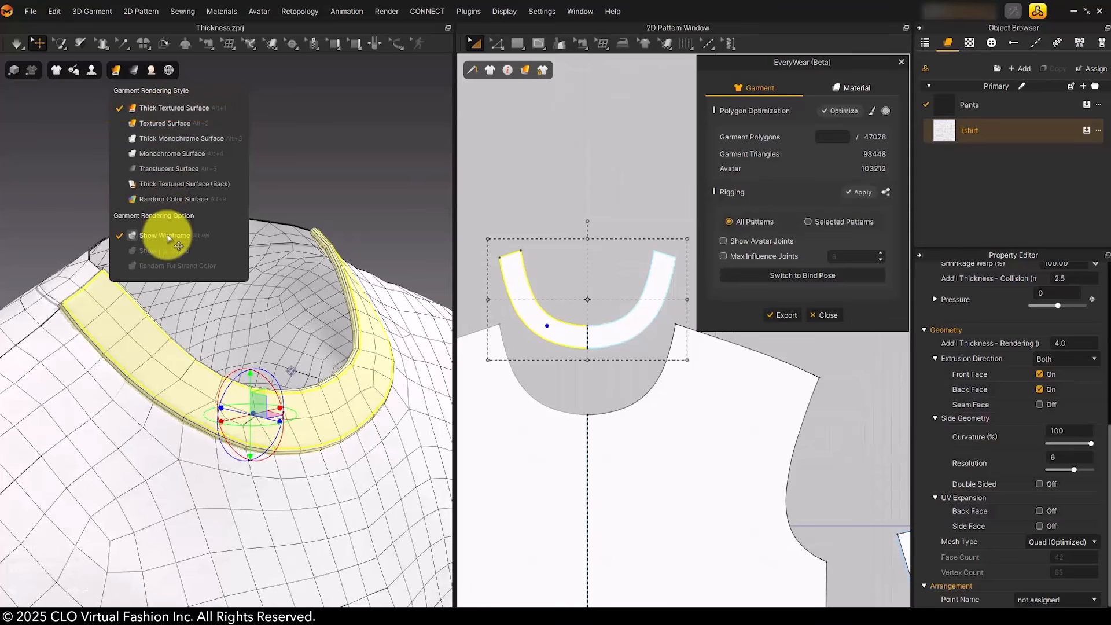
pyautogui.click(168, 237)
pyautogui.click(168, 238)
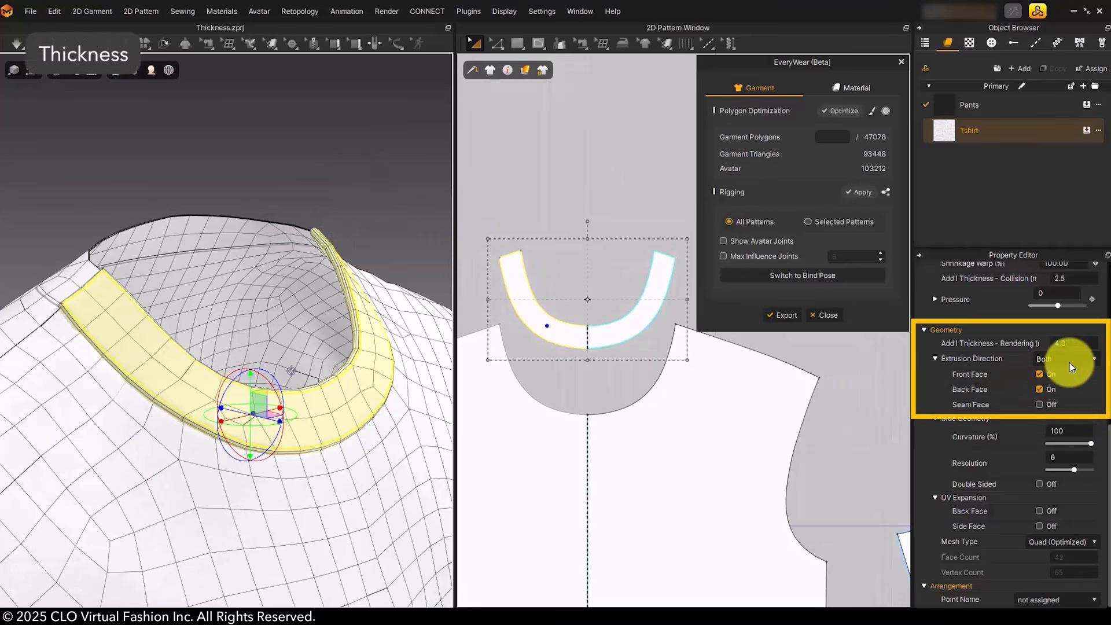
# Try the Forward extrusion direction on the front neckband and set it to Backward
pyautogui.click(1098, 362)
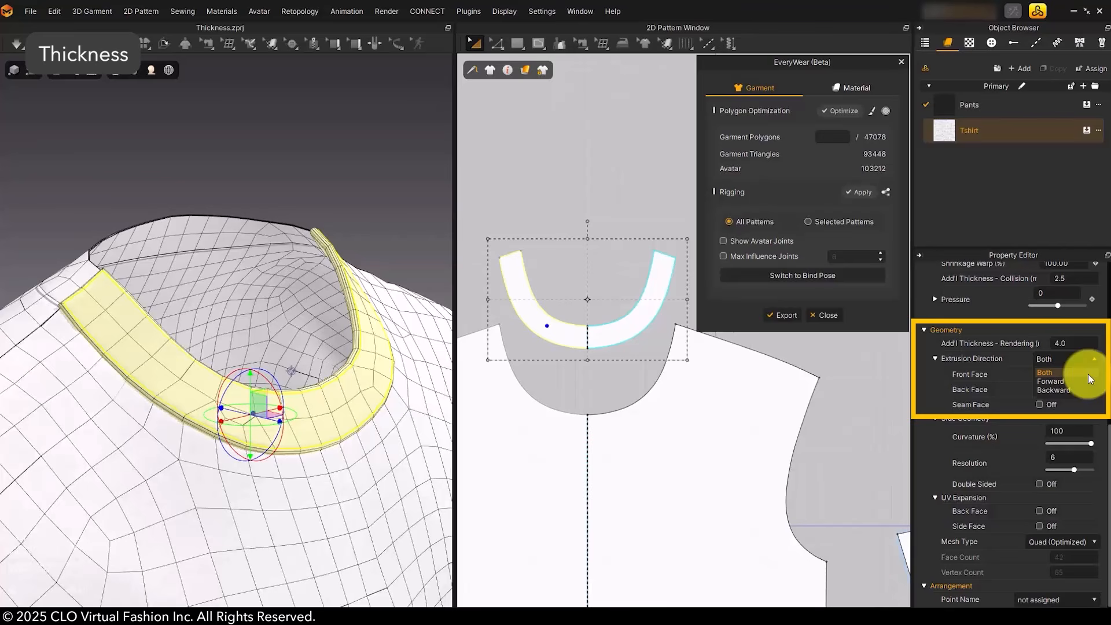
pyautogui.click(1089, 380)
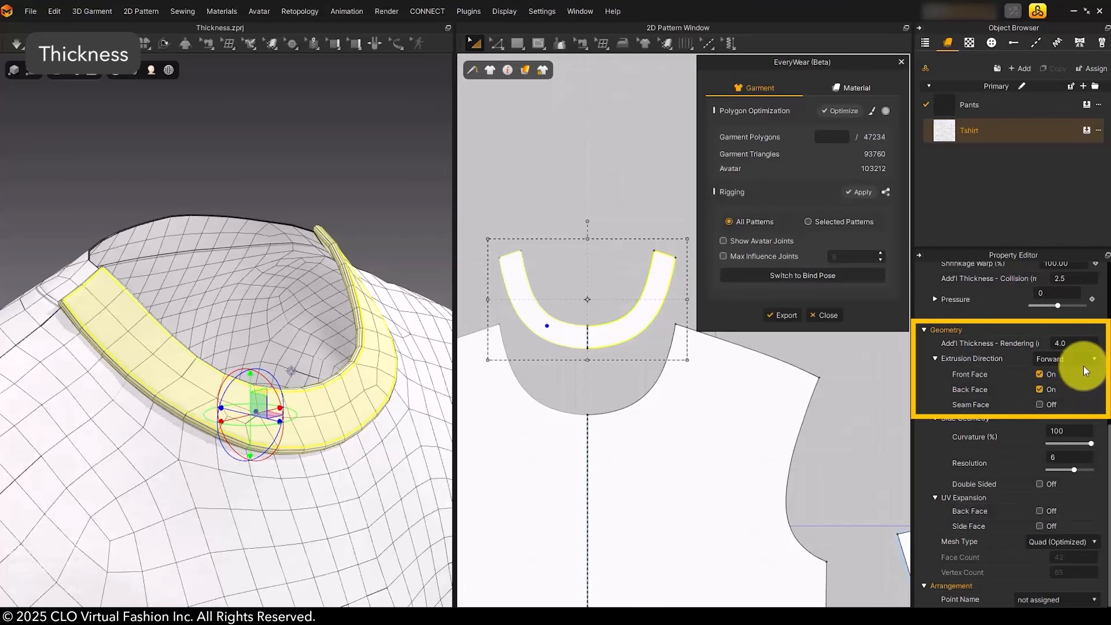
pyautogui.click(1081, 359)
pyautogui.click(1074, 386)
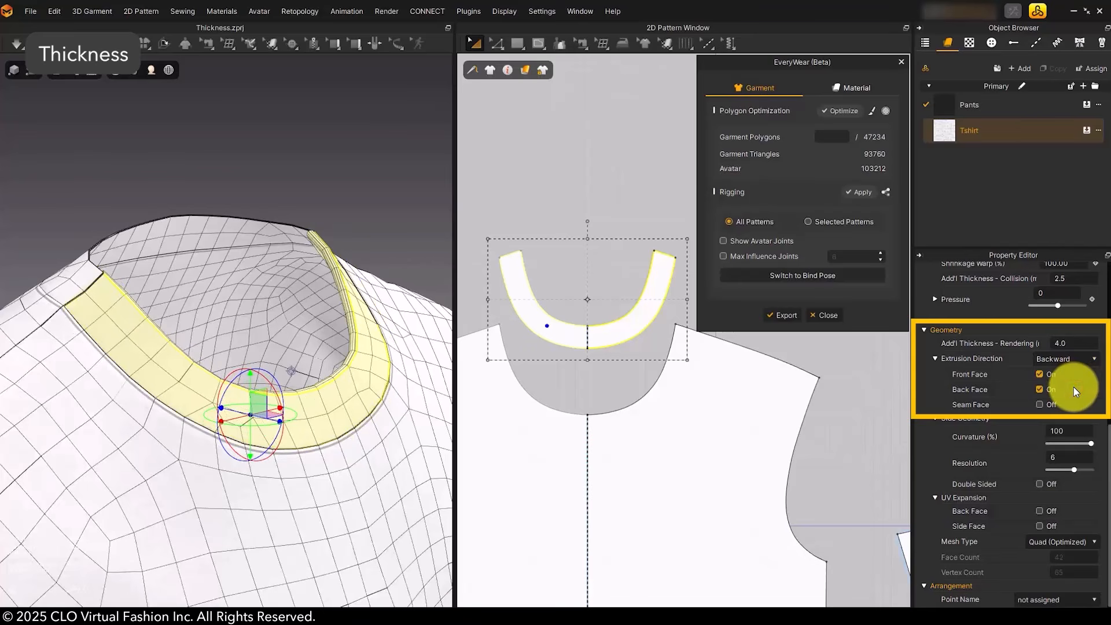
# Turn the neckband's Front Face off and on again, and do the same with its Back Face
pyautogui.moveTo(396, 394); pyautogui.dragTo(424, 396, button='right')
pyautogui.scroll(5, 323, 370)
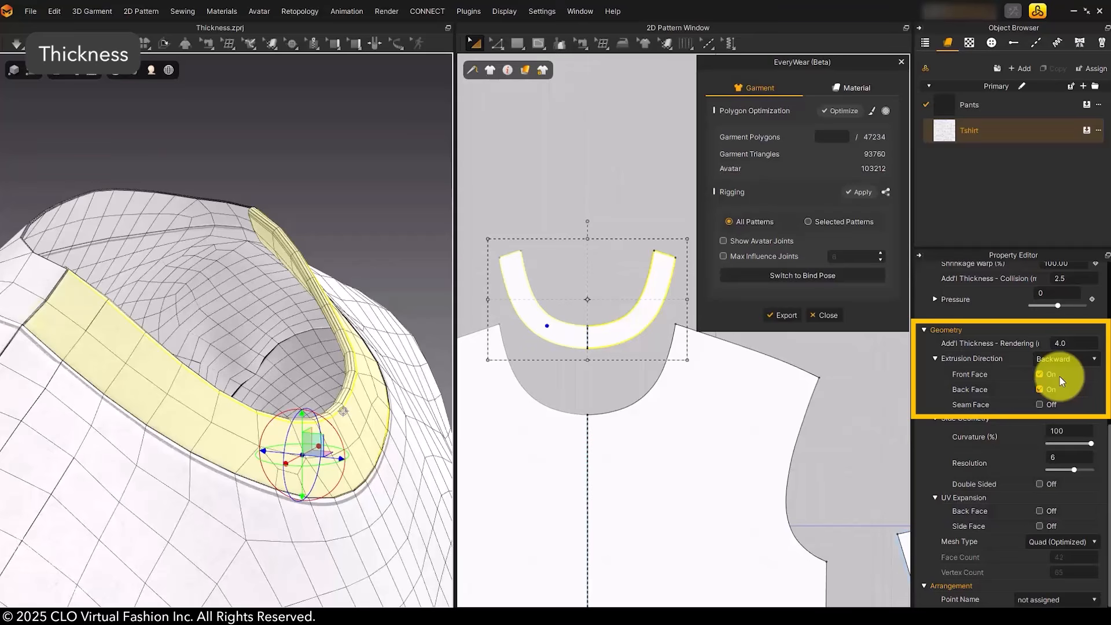
pyautogui.click(1038, 373)
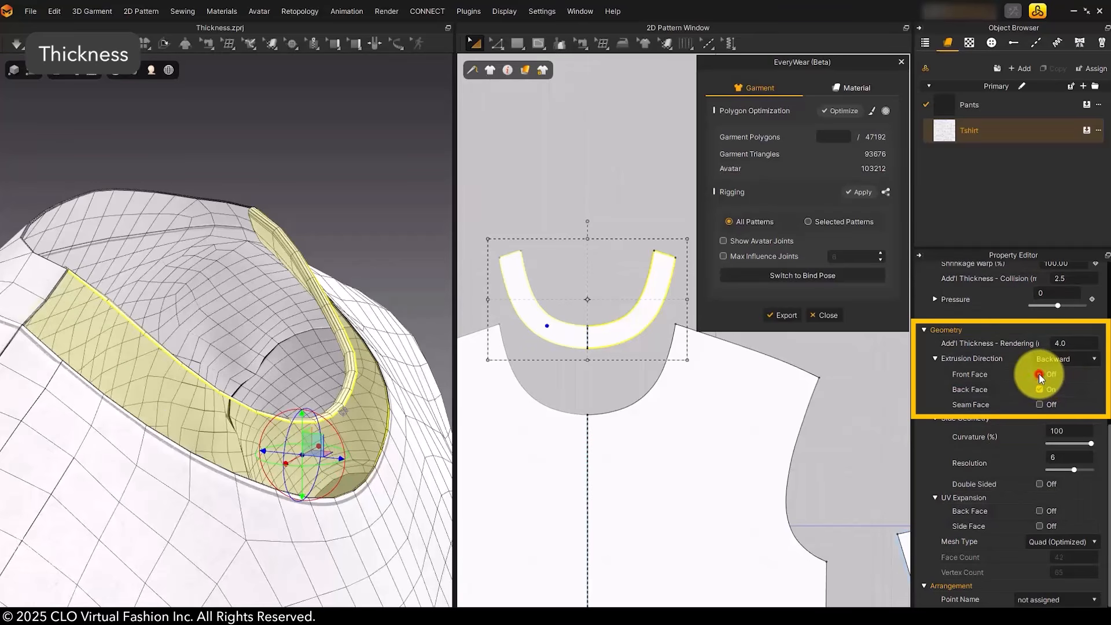
pyautogui.click(1039, 374)
pyautogui.click(1038, 389)
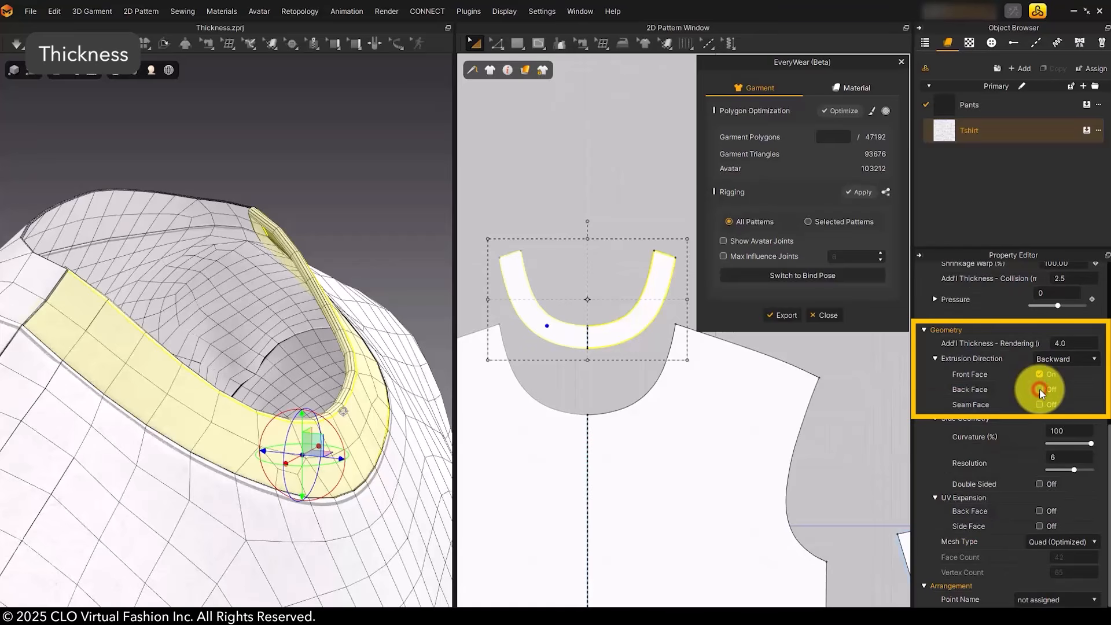
pyautogui.click(1039, 388)
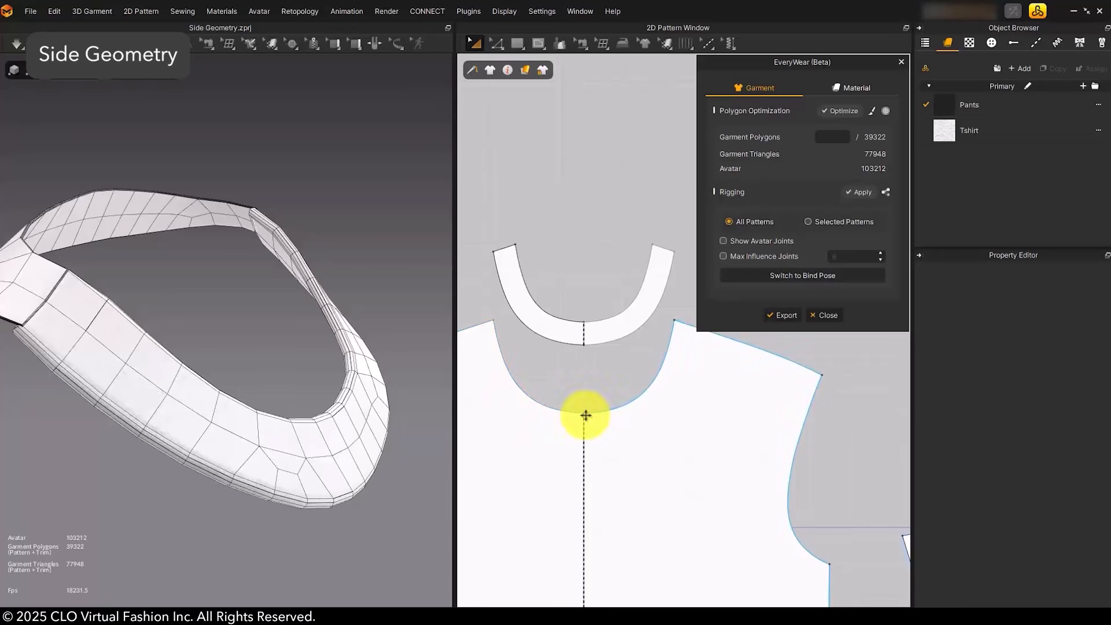
# Select the front neckband, lower its Side Geometry Curvature to the minimum and return it to 100
pyautogui.click(369, 448)
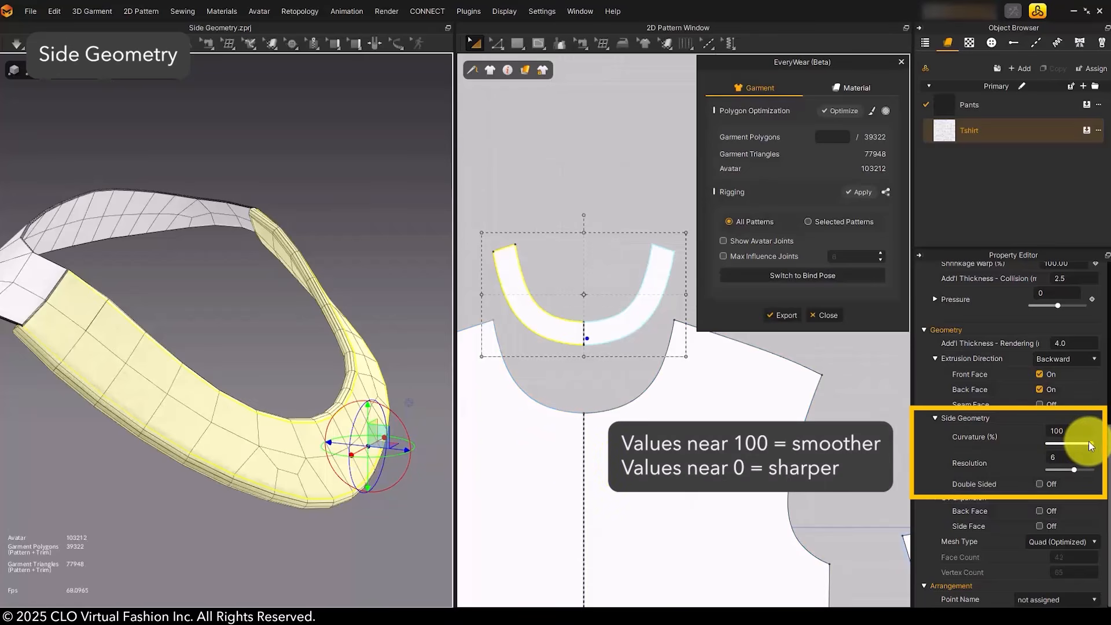
pyautogui.moveTo(1090, 445); pyautogui.dragTo(1033, 444)
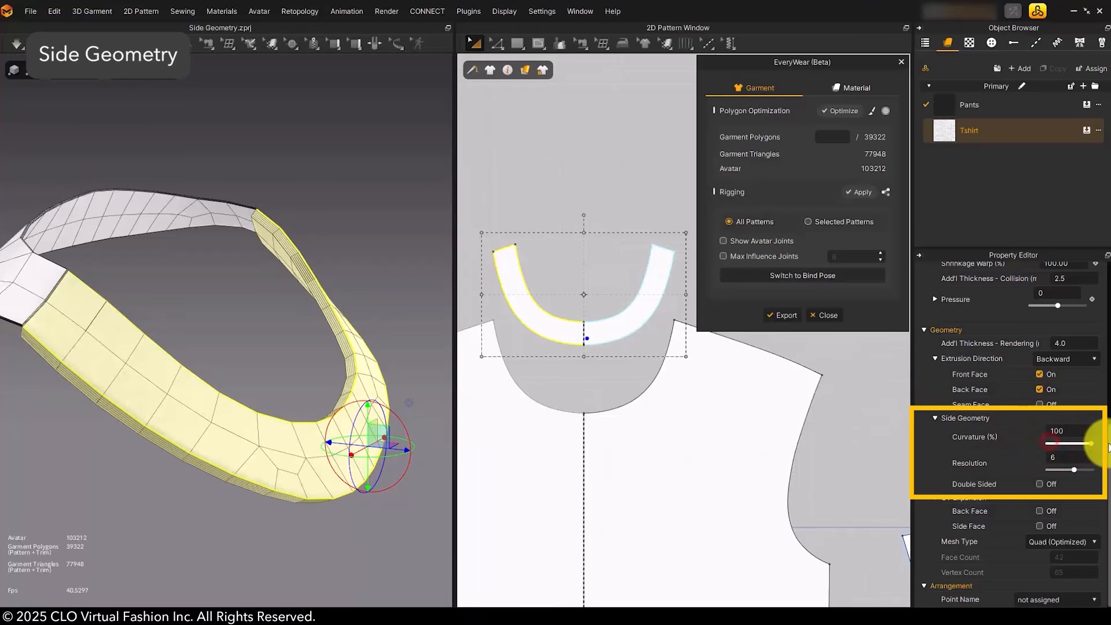
pyautogui.moveTo(1049, 443); pyautogui.dragTo(1091, 443)
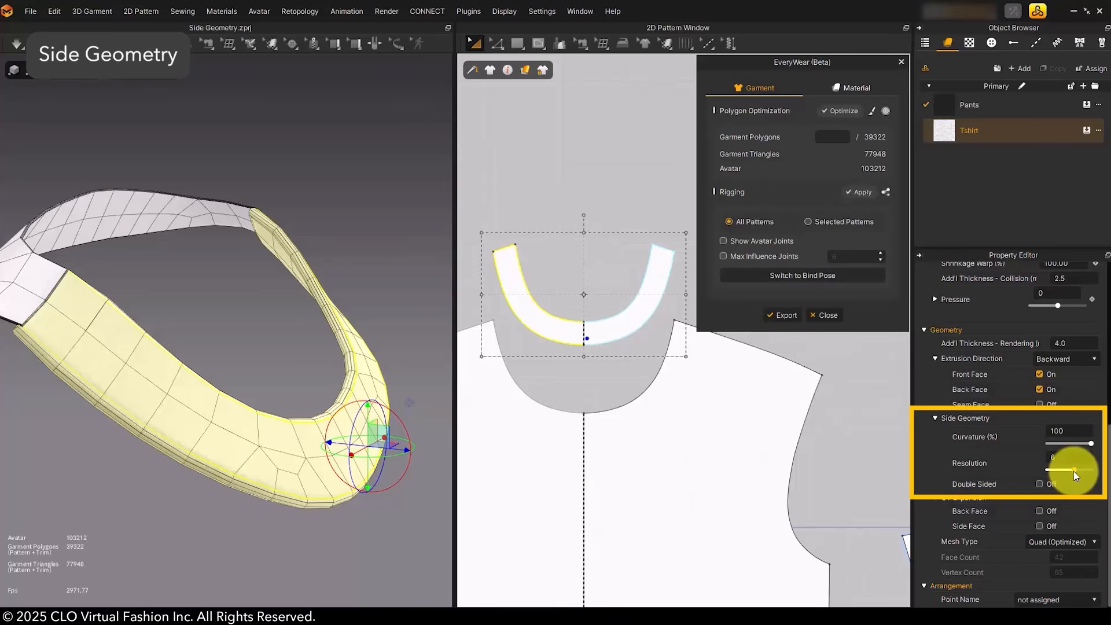
# Try a Side Geometry Resolution of 0 on the front neckband and restore it to 6
pyautogui.moveTo(1074, 471); pyautogui.dragTo(1020, 477)
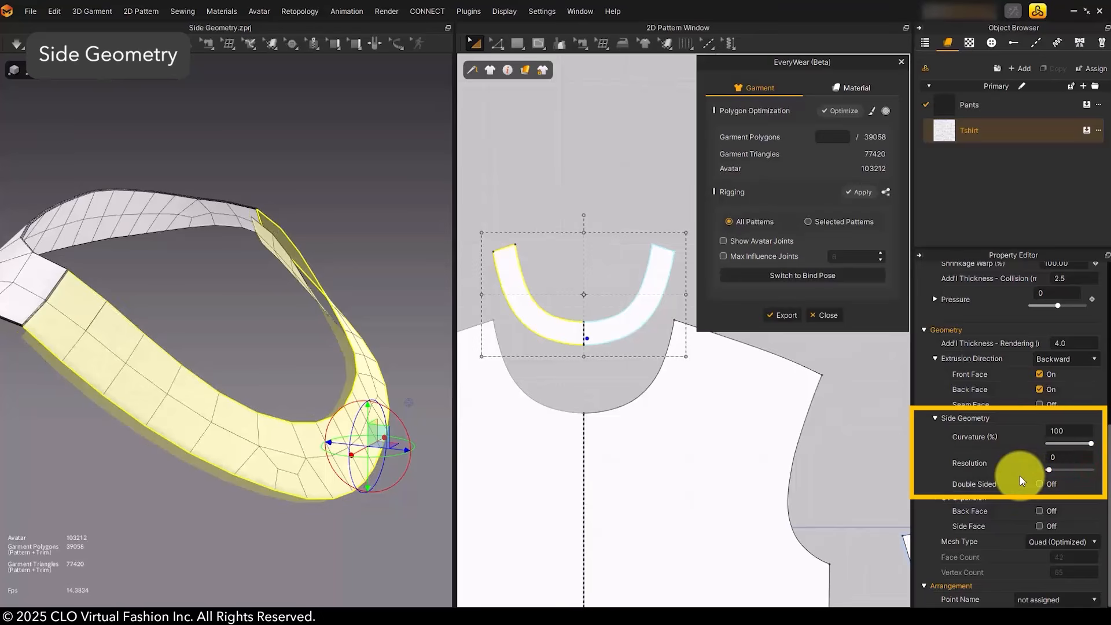
pyautogui.click(1063, 458)
pyautogui.write('6')
pyautogui.press('Return')
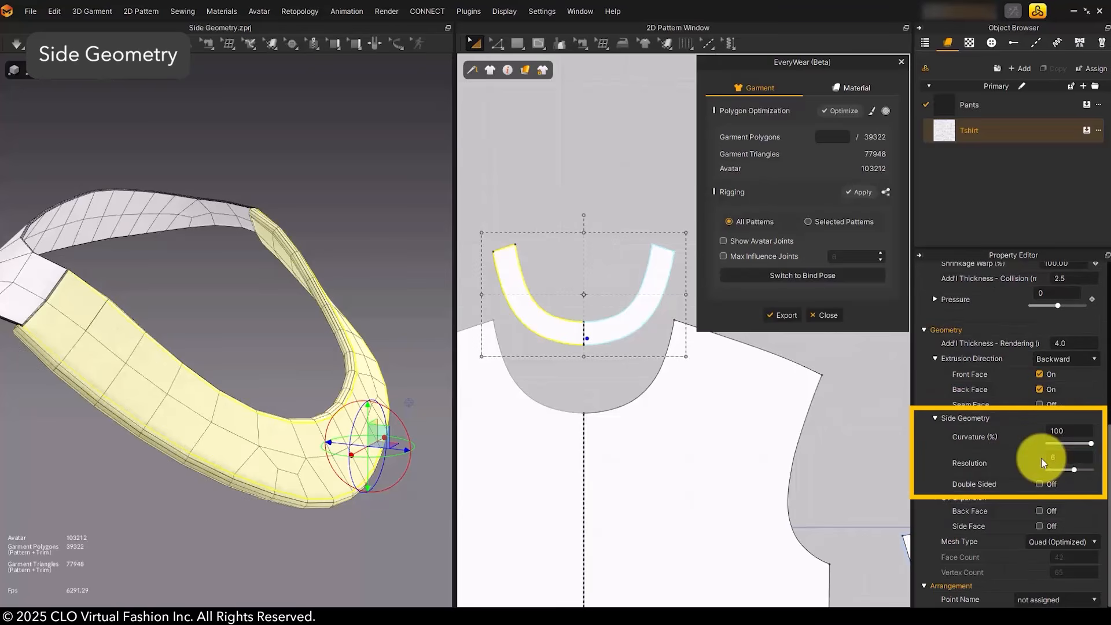
# Try a different Side Geometry Resolution on the front neckband's inner edge and a Resolution of 10 on its outer edge
pyautogui.moveTo(1090, 443)
pyautogui.mouseDown()
pyautogui.moveTo(1068, 443)
pyautogui.moveTo(1091, 443)
pyautogui.mouseUp()
pyautogui.click(496, 43)
pyautogui.click(529, 292)
pyautogui.click(1063, 458)
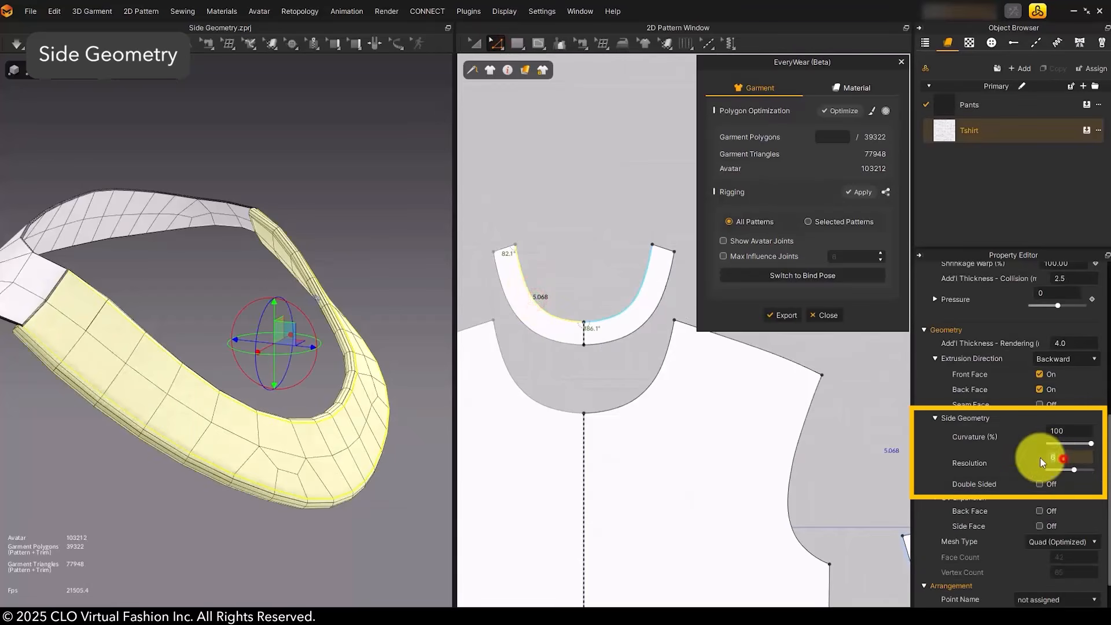
pyautogui.click(537, 333)
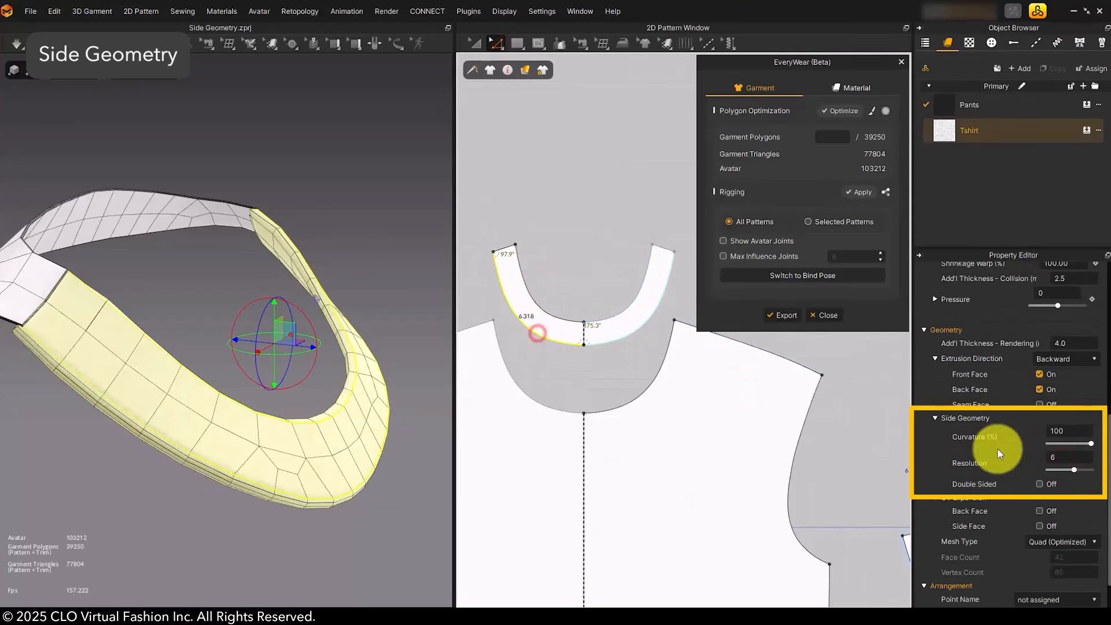
pyautogui.moveTo(1074, 467); pyautogui.dragTo(1090, 469)
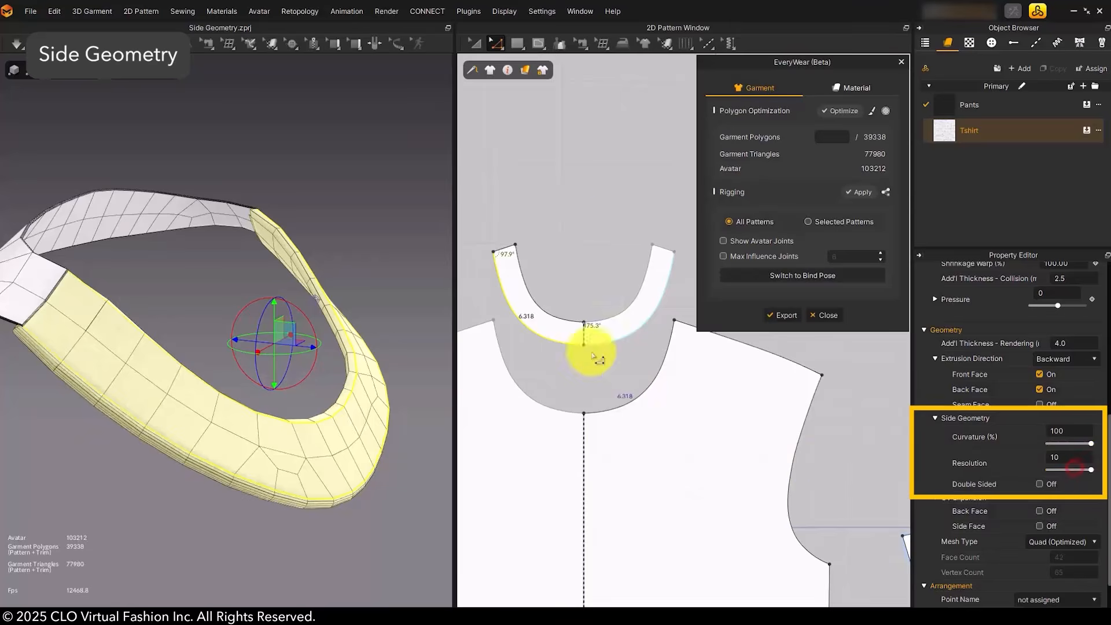
pyautogui.click(565, 207)
pyautogui.click(616, 250)
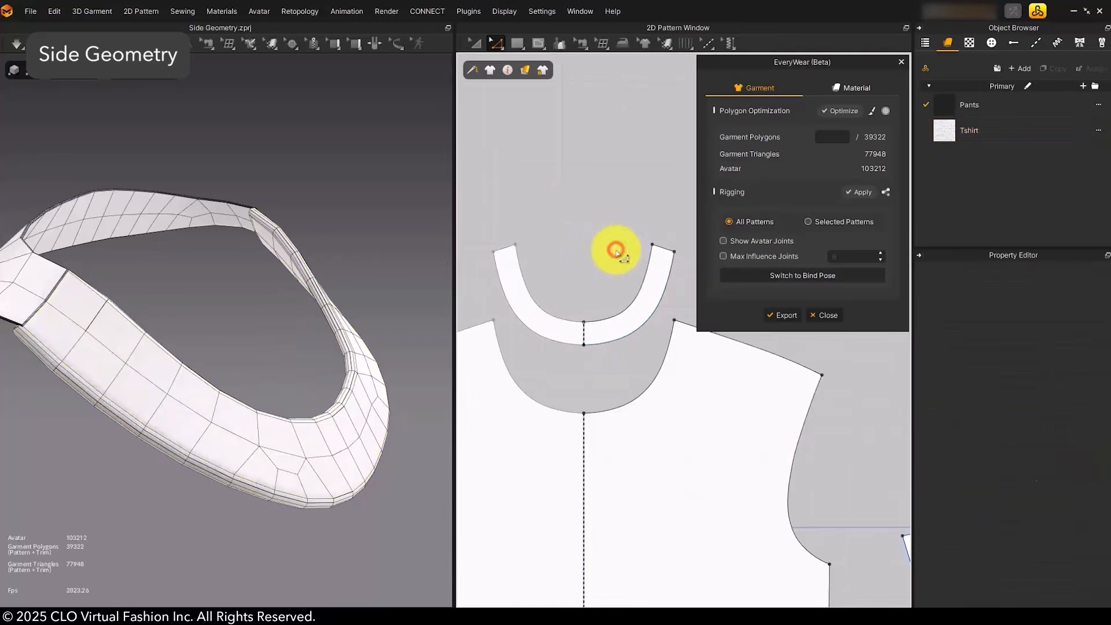
# Set the Side Geometry Resolution of all T-shirt and pants patterns to 0
pyautogui.hotkey('ctrl', 'a')
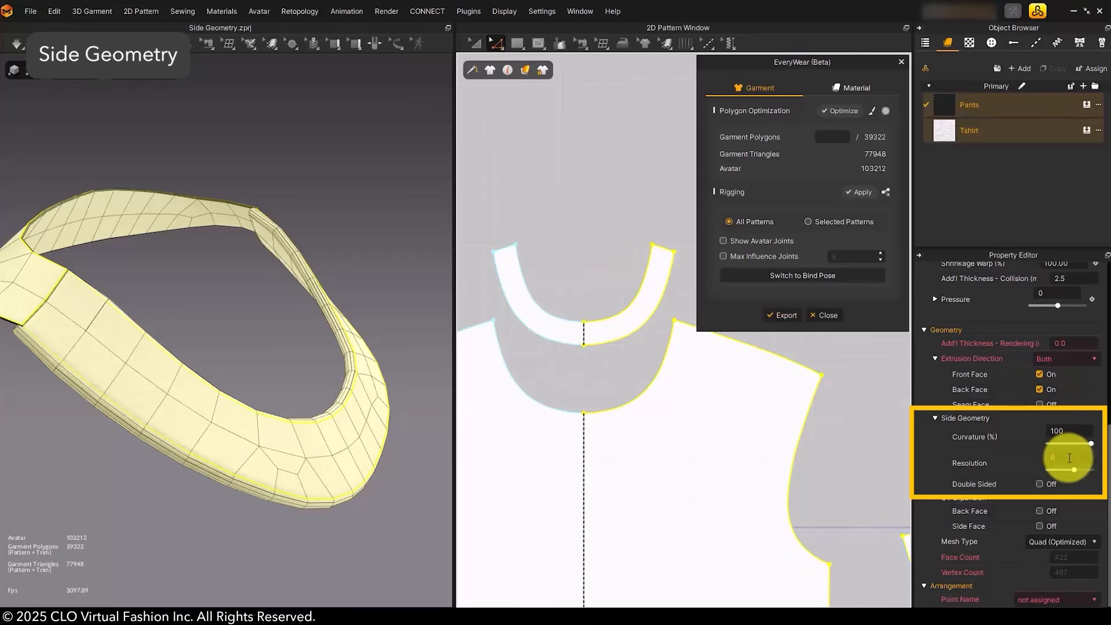
pyautogui.click(1069, 458)
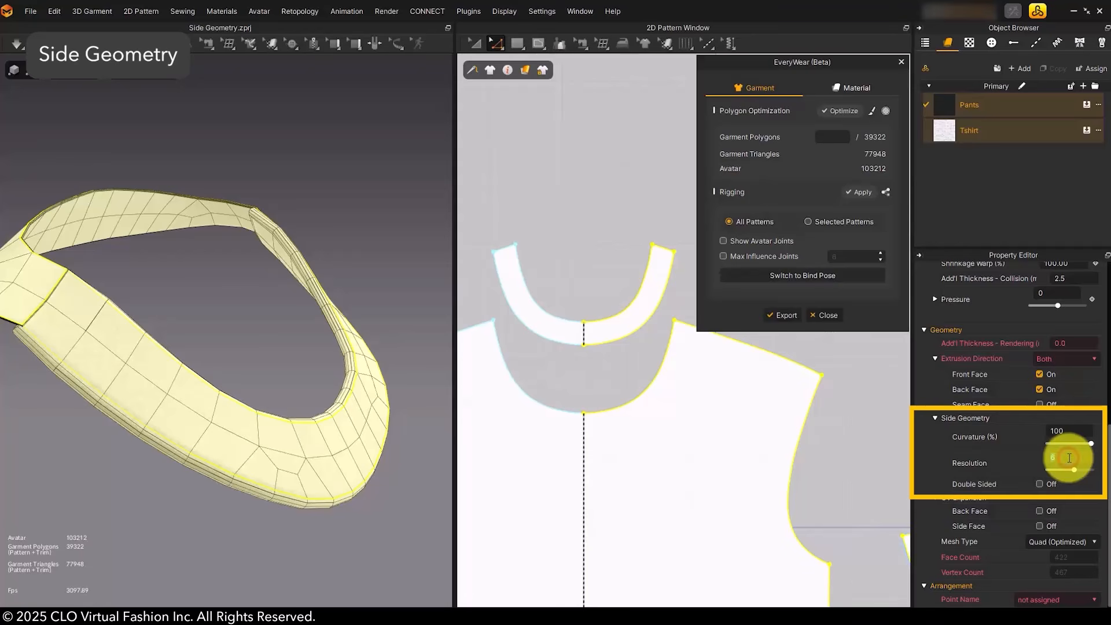
pyautogui.write('0')
pyautogui.press('Return')
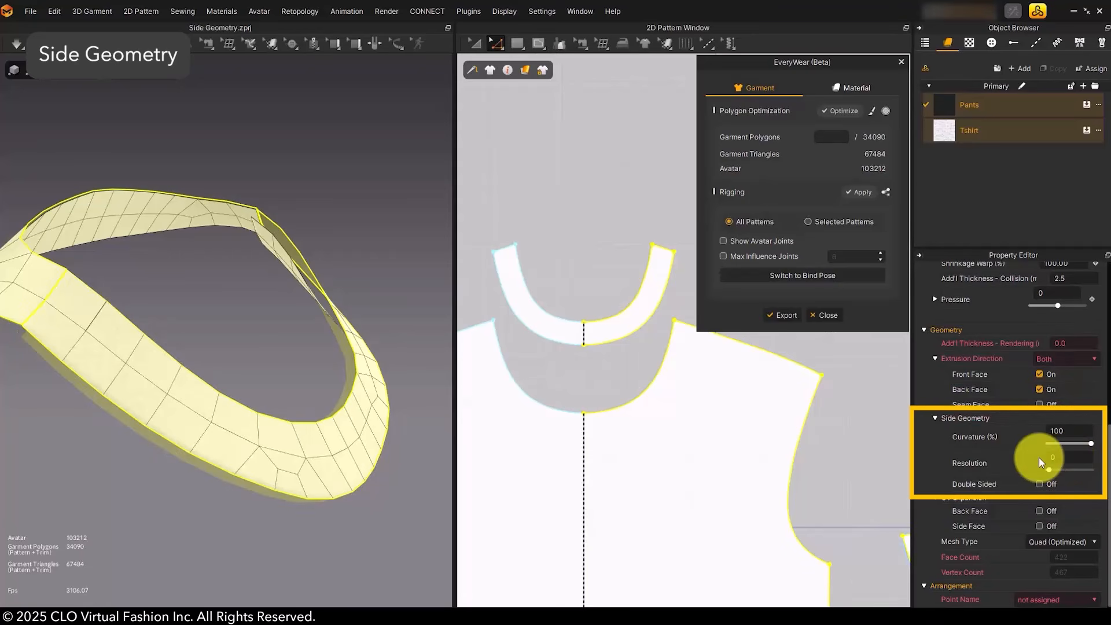
pyautogui.click(516, 208)
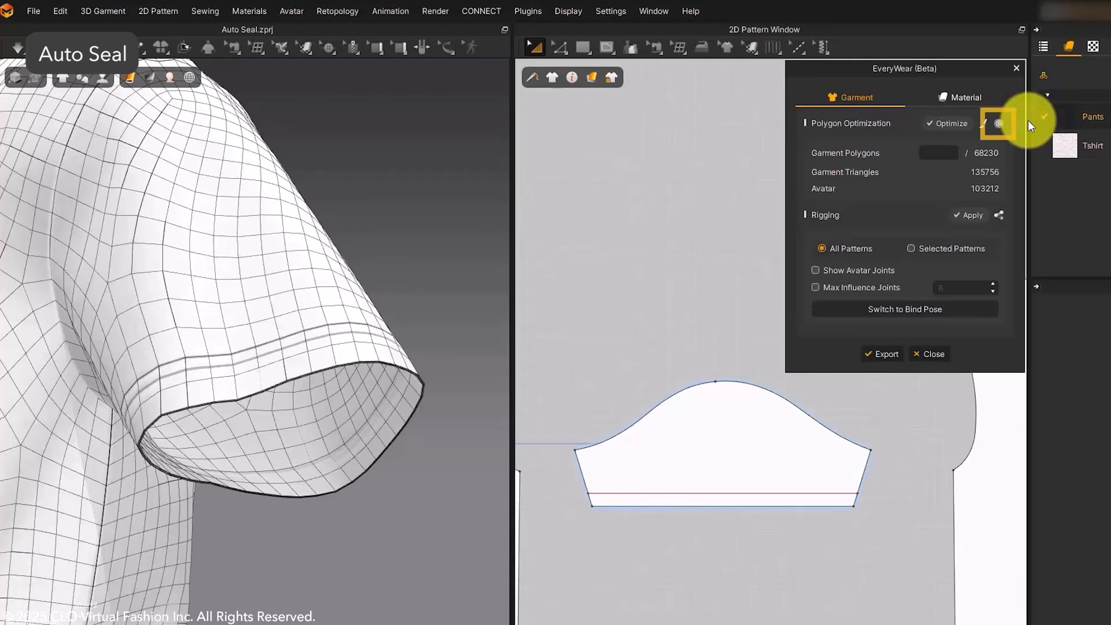
# Start Auto Seal in Disk mode and place three guide points around the T-shirt sleeve just above the hem
pyautogui.click(998, 123)
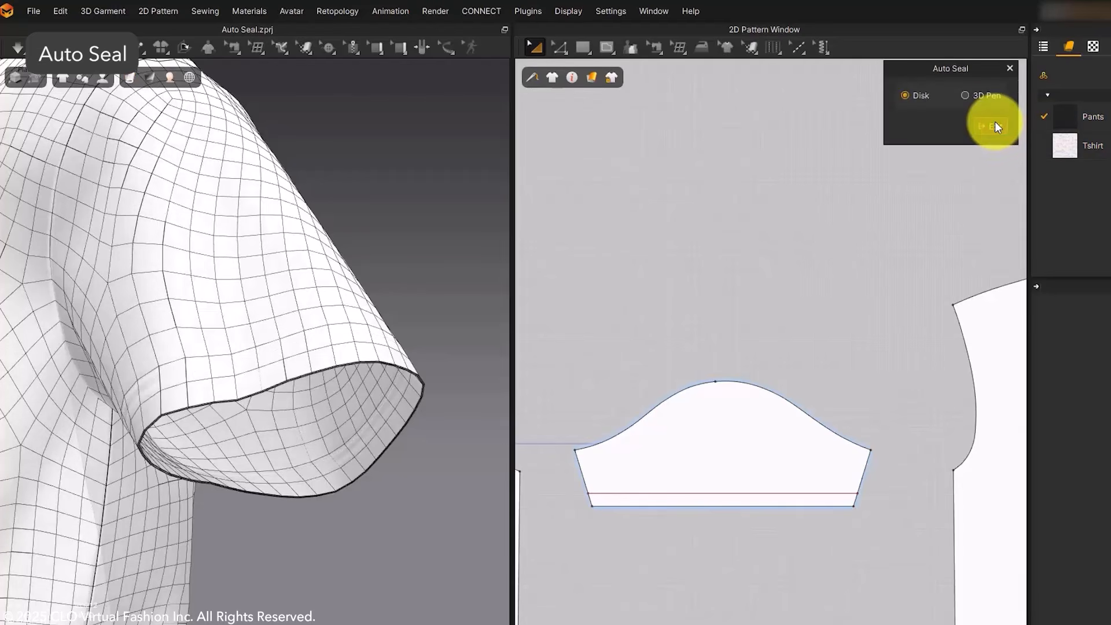
pyautogui.click(217, 370)
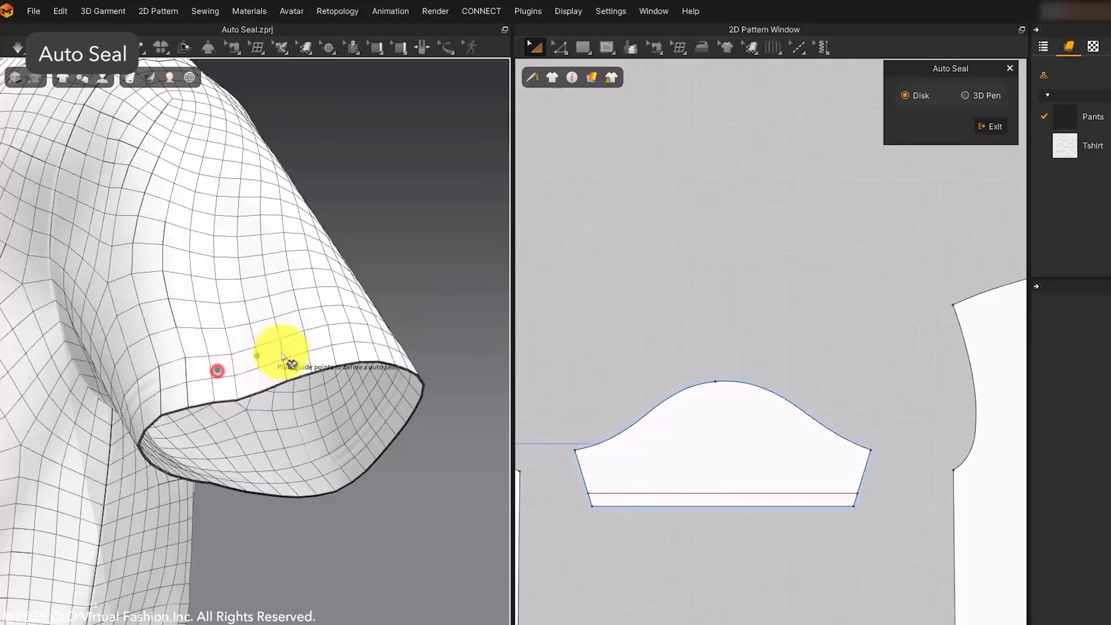
pyautogui.click(367, 341)
pyautogui.moveTo(340, 344); pyautogui.dragTo(369, 401, button='right')
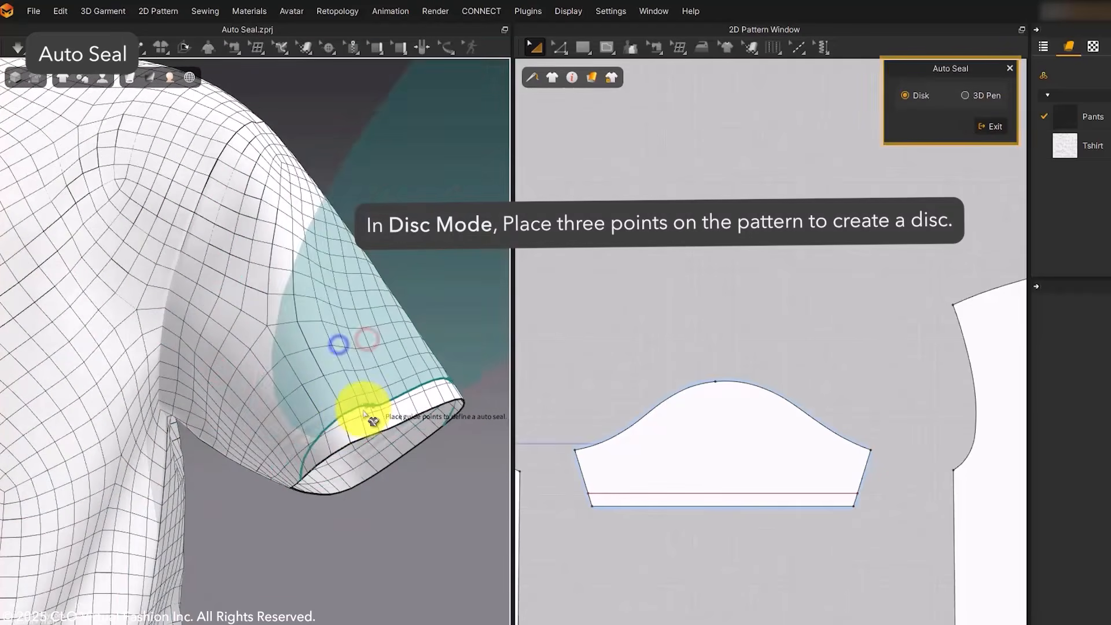
pyautogui.click(363, 409)
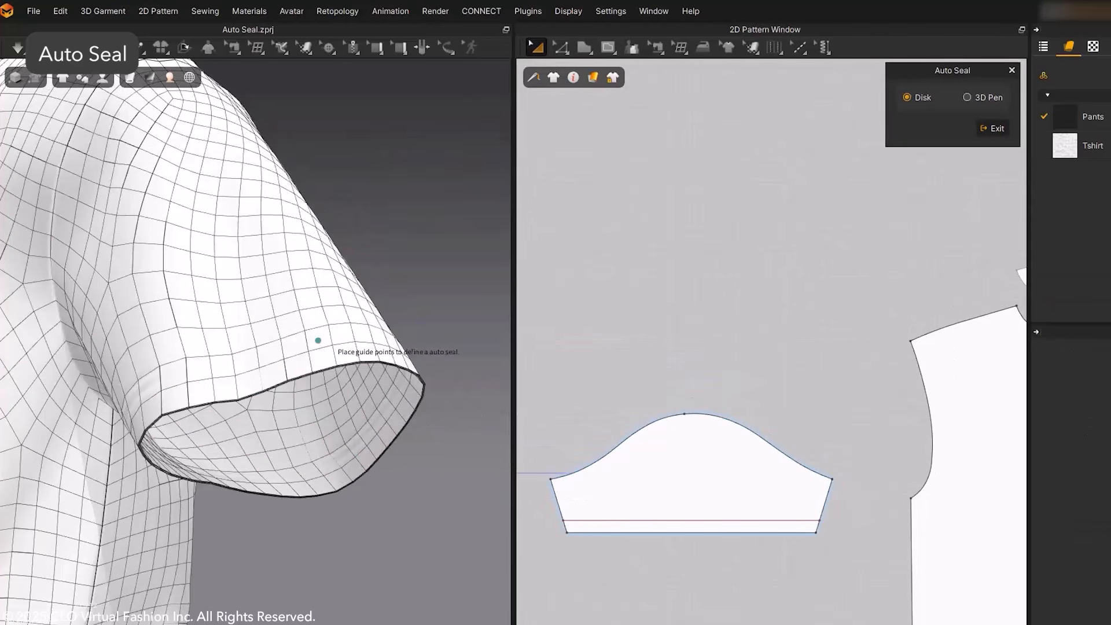
# Draw a closed 3D Pen guideline around the sleeve above the hem and apply the Auto Seal toward the hem side
pyautogui.click(966, 97)
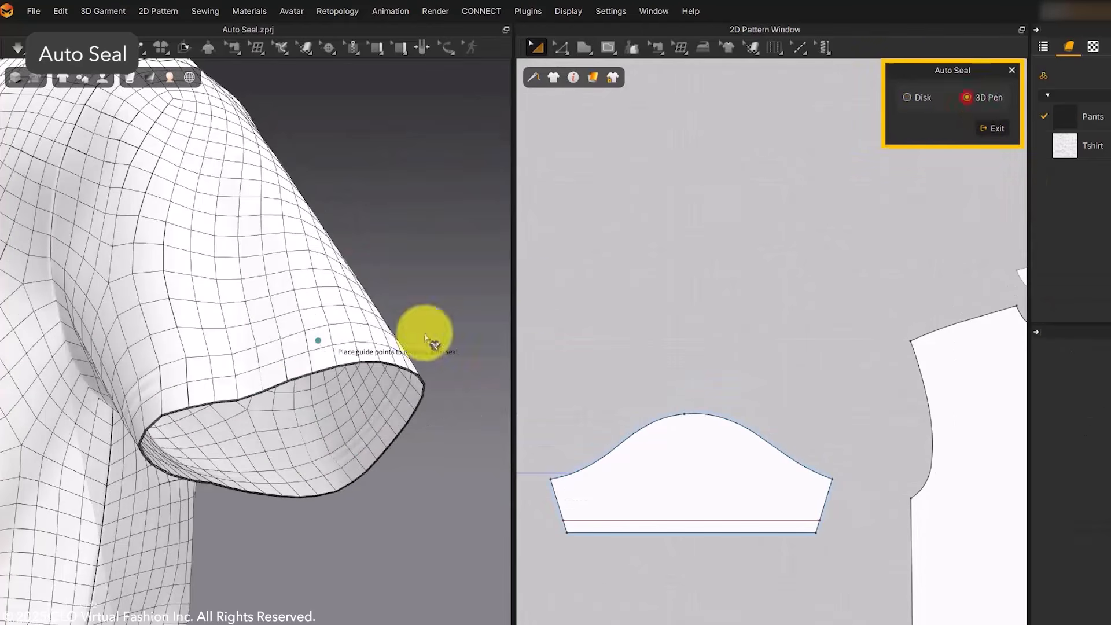
pyautogui.click(246, 350)
pyautogui.click(389, 333)
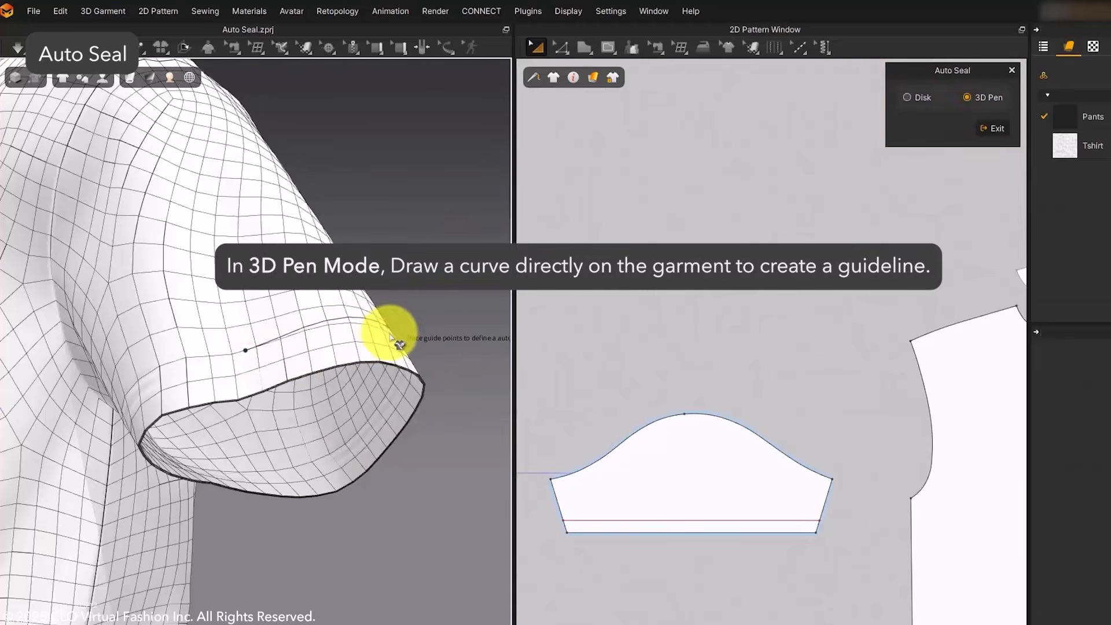
pyautogui.click(383, 411)
pyautogui.click(300, 467)
pyautogui.moveTo(186, 464); pyautogui.dragTo(315, 452, button='right')
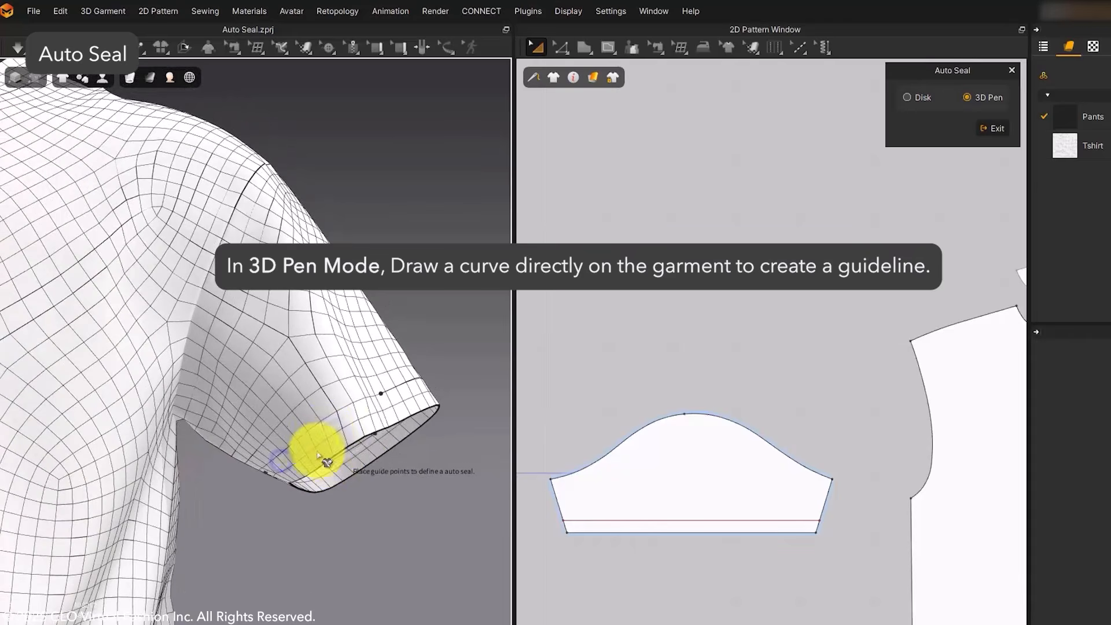
pyautogui.click(381, 392)
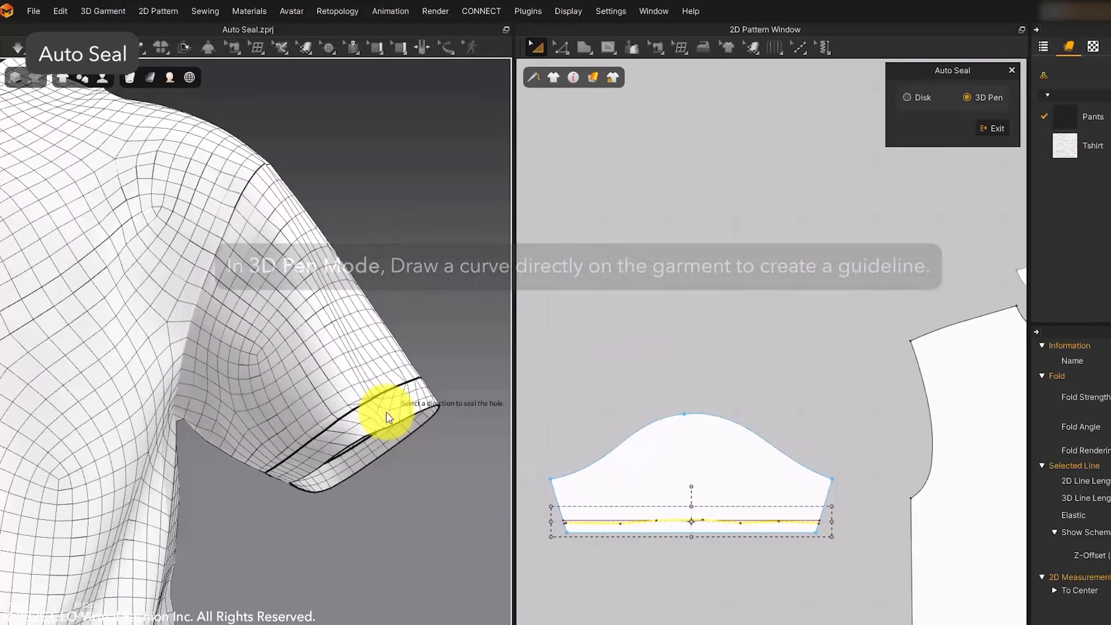
pyautogui.click(383, 422)
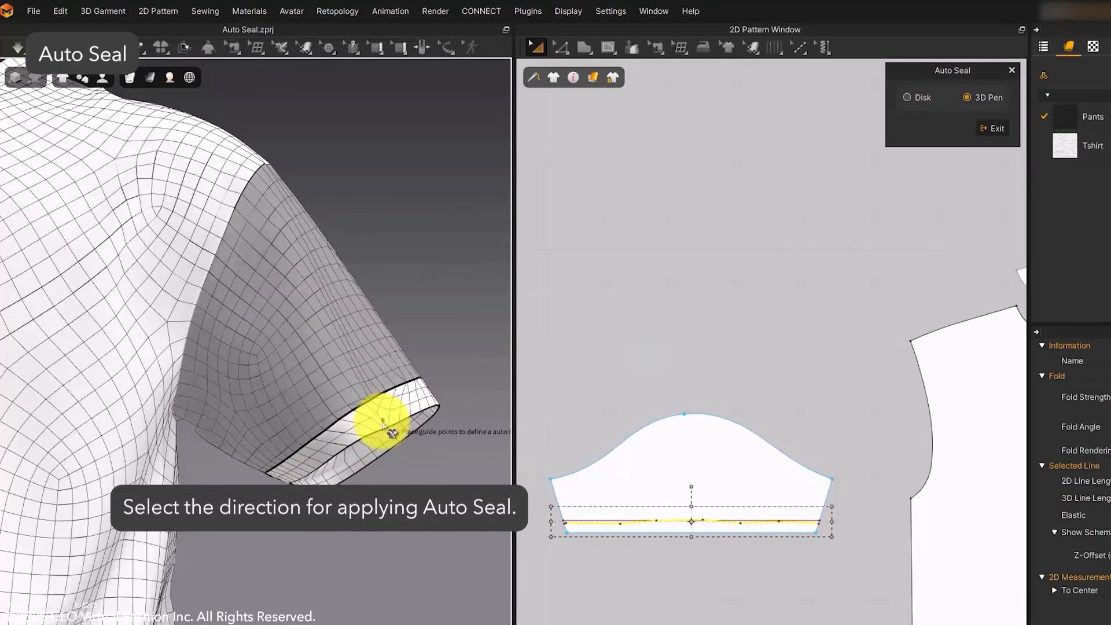
pyautogui.moveTo(394, 434); pyautogui.dragTo(399, 484, button='right')
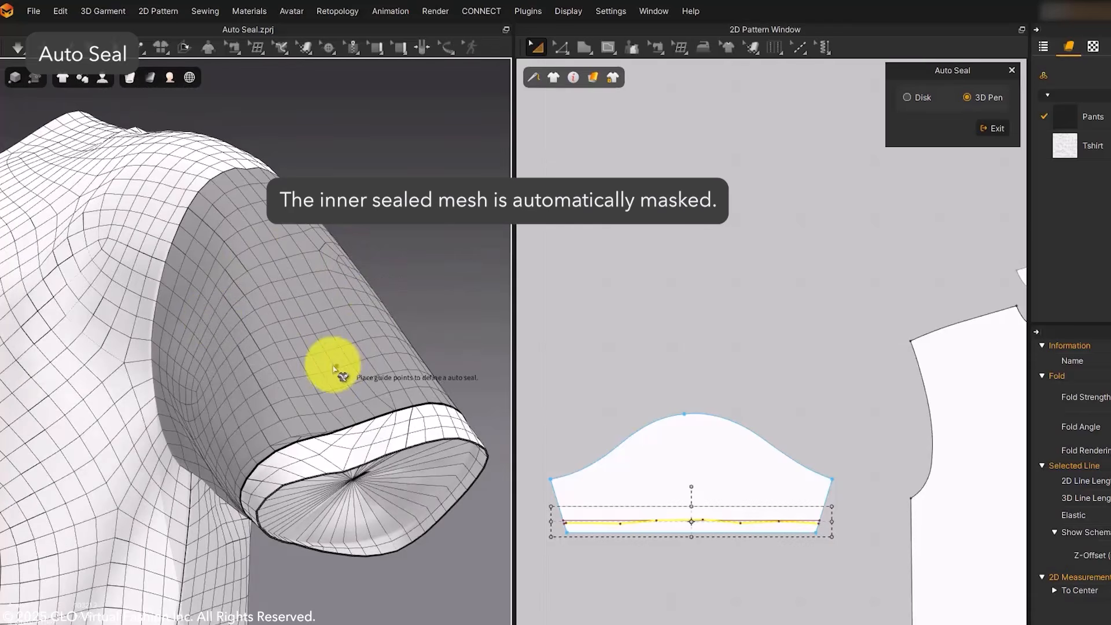
# Try the Textured Surface garment rendering style and set it to Thick Textured Surface
pyautogui.click(129, 77)
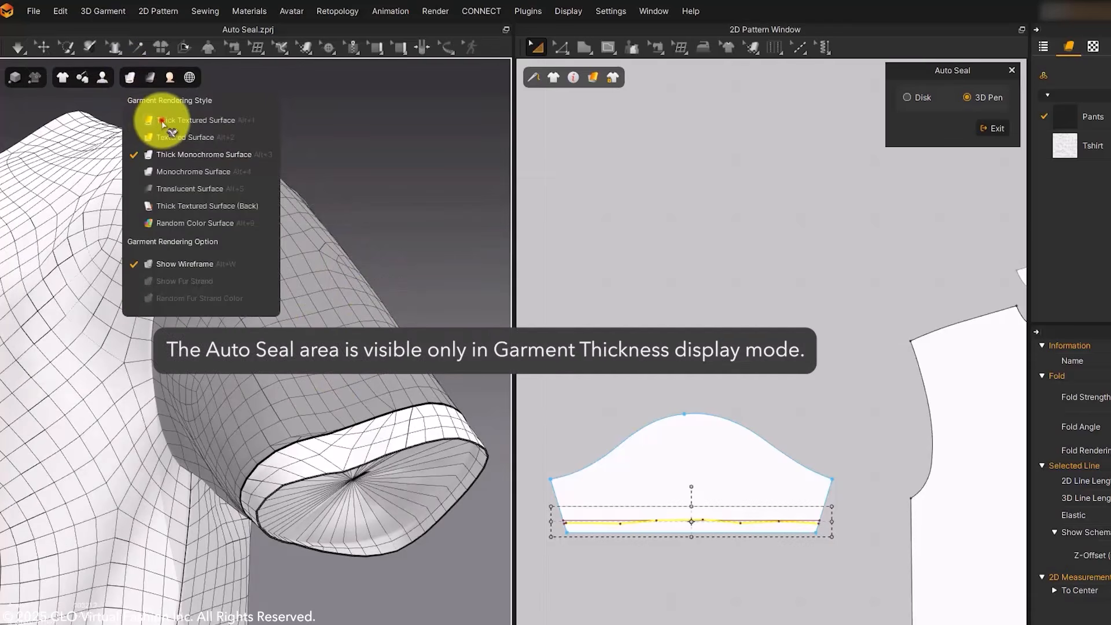
pyautogui.click(165, 136)
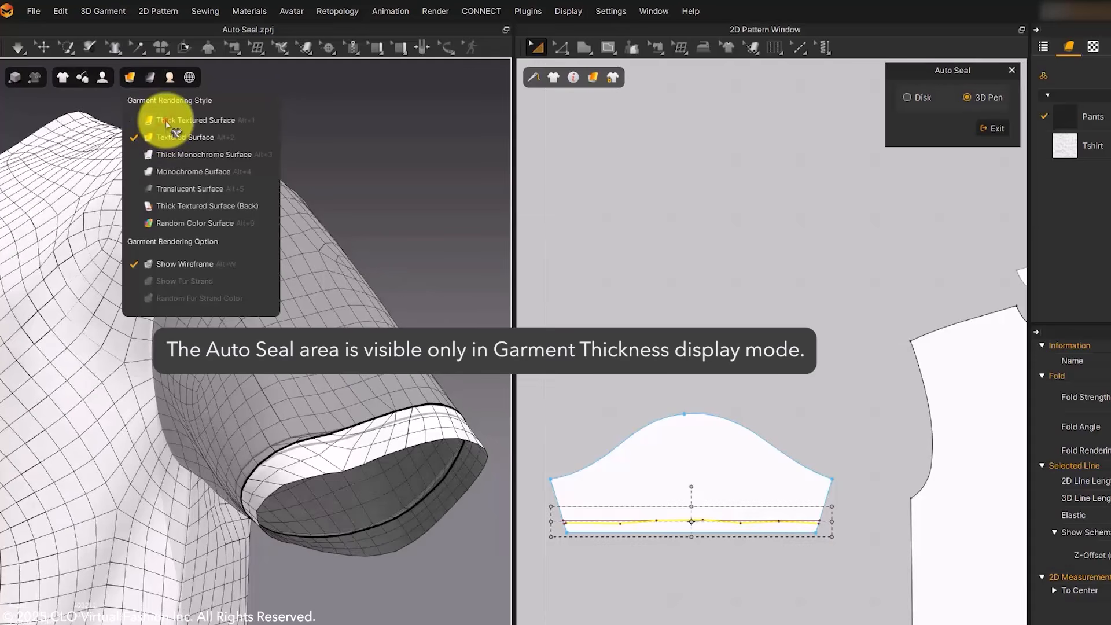
pyautogui.click(166, 120)
pyautogui.click(323, 222)
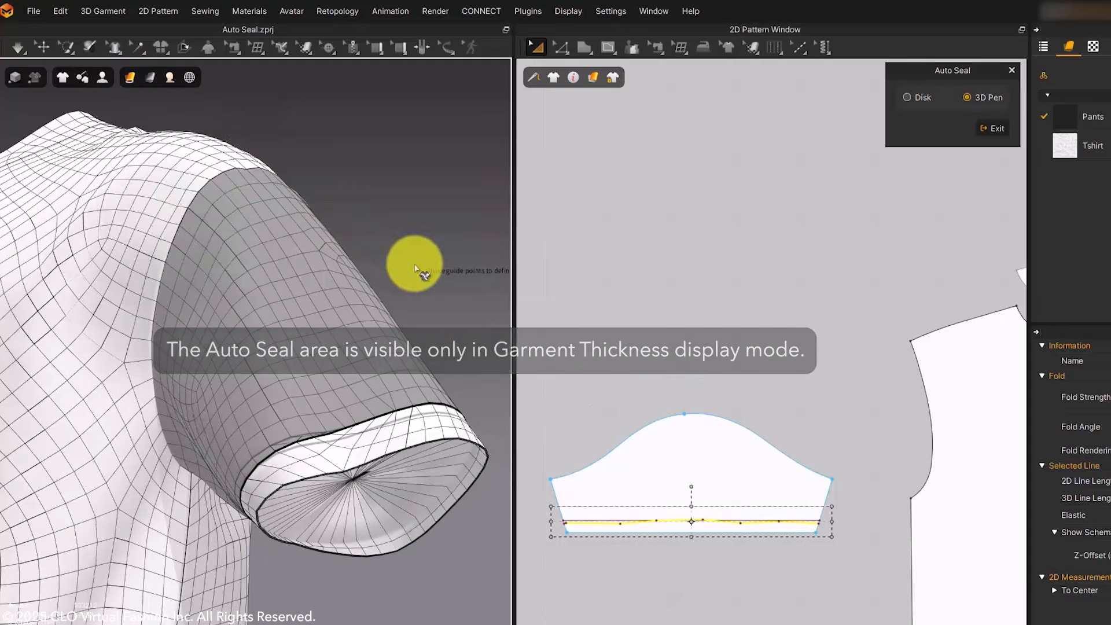
# Delete the Auto Seal internal line from the sleeve pattern
pyautogui.scroll(2, 726, 520)
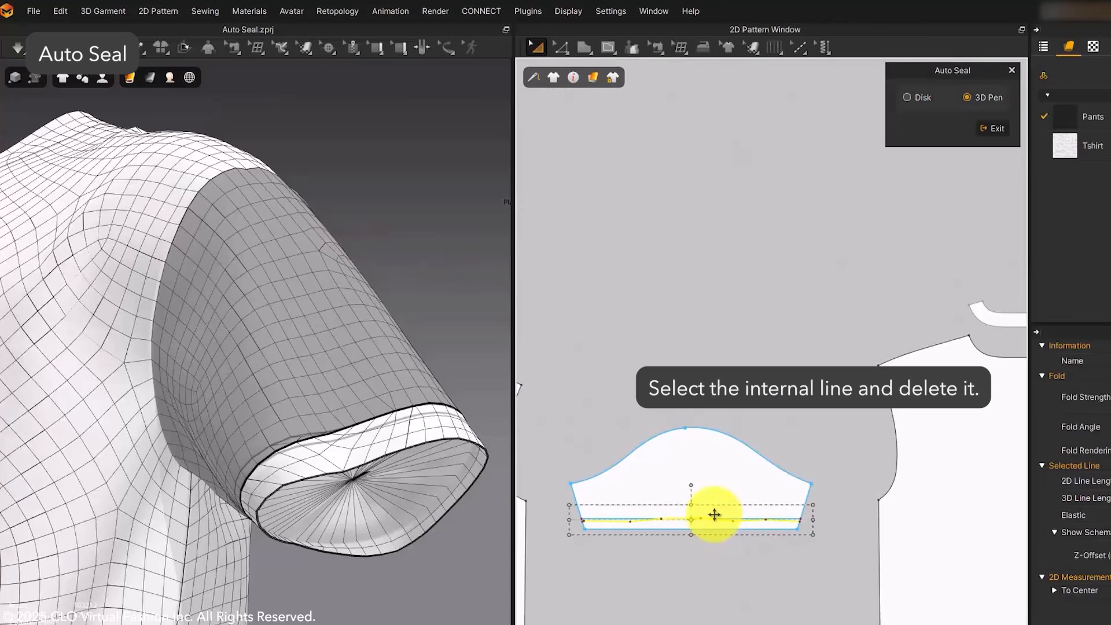
pyautogui.press('Delete')
pyautogui.click(403, 509)
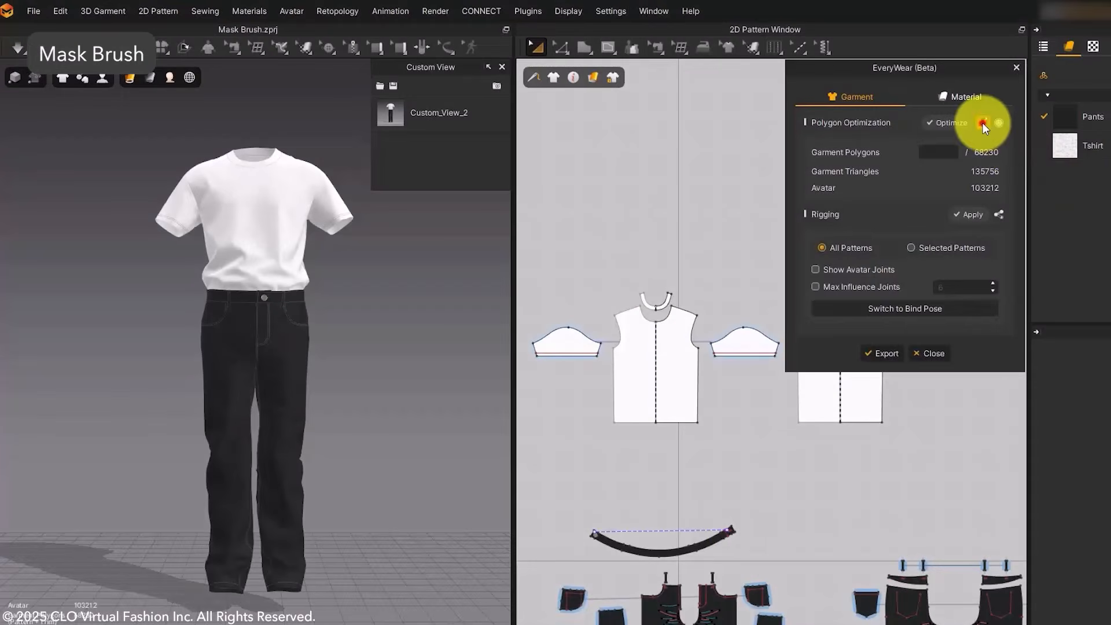
# Start the Mask Brush and paint front masks on the T-shirt's front bodice in both the 2D and 3D windows
pyautogui.click(982, 123)
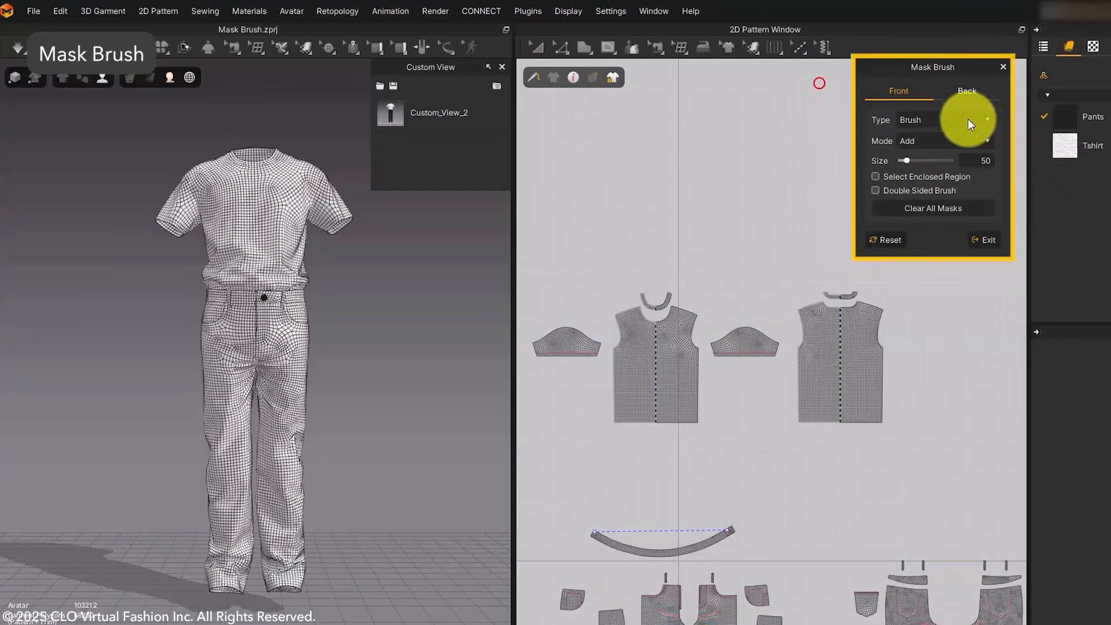
pyautogui.click(966, 96)
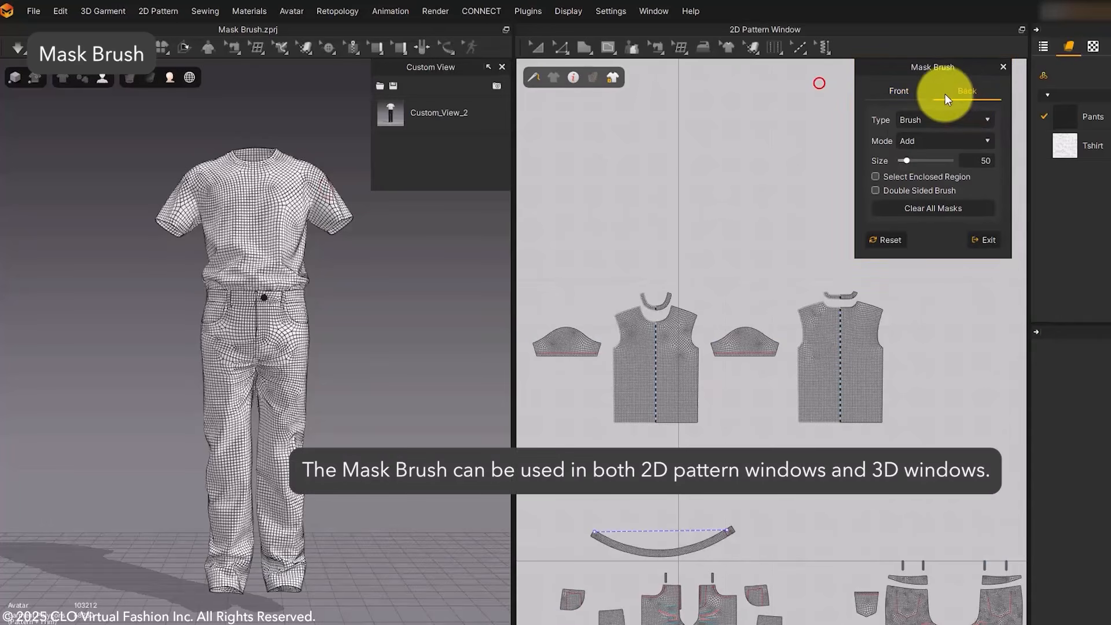
pyautogui.click(901, 93)
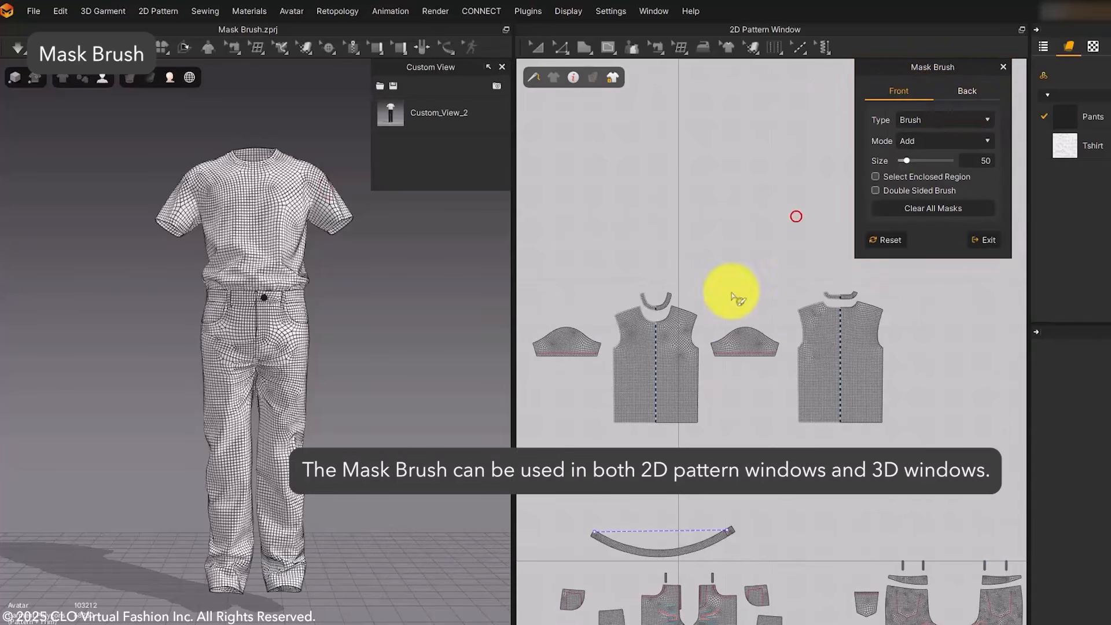
pyautogui.moveTo(630, 383); pyautogui.dragTo(657, 350)
pyautogui.moveTo(254, 215)
pyautogui.mouseDown()
pyautogui.moveTo(248, 198)
pyautogui.moveTo(259, 215)
pyautogui.mouseUp()
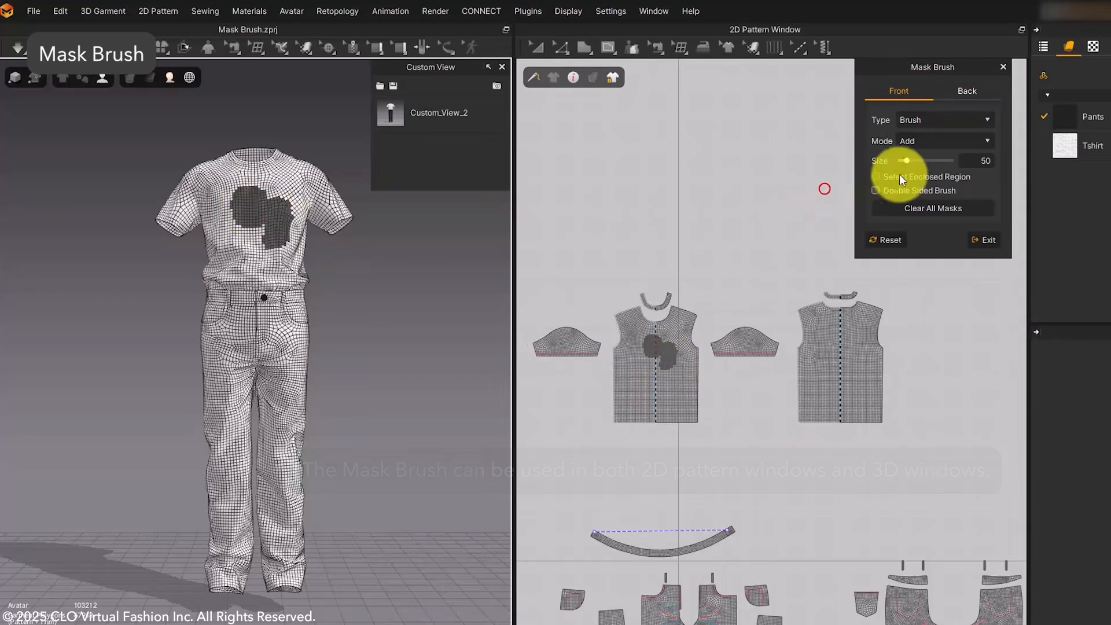
# Check the Mask Brush type and mode options, set the brush size to 86, and clear all masks
pyautogui.click(985, 120)
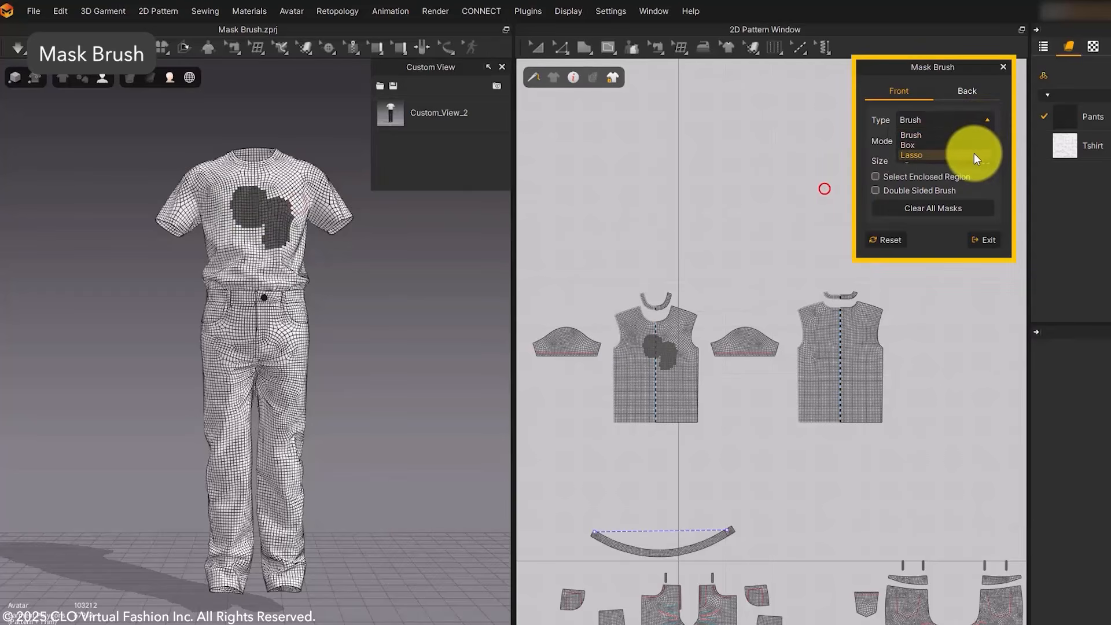
pyautogui.click(999, 138)
pyautogui.click(986, 139)
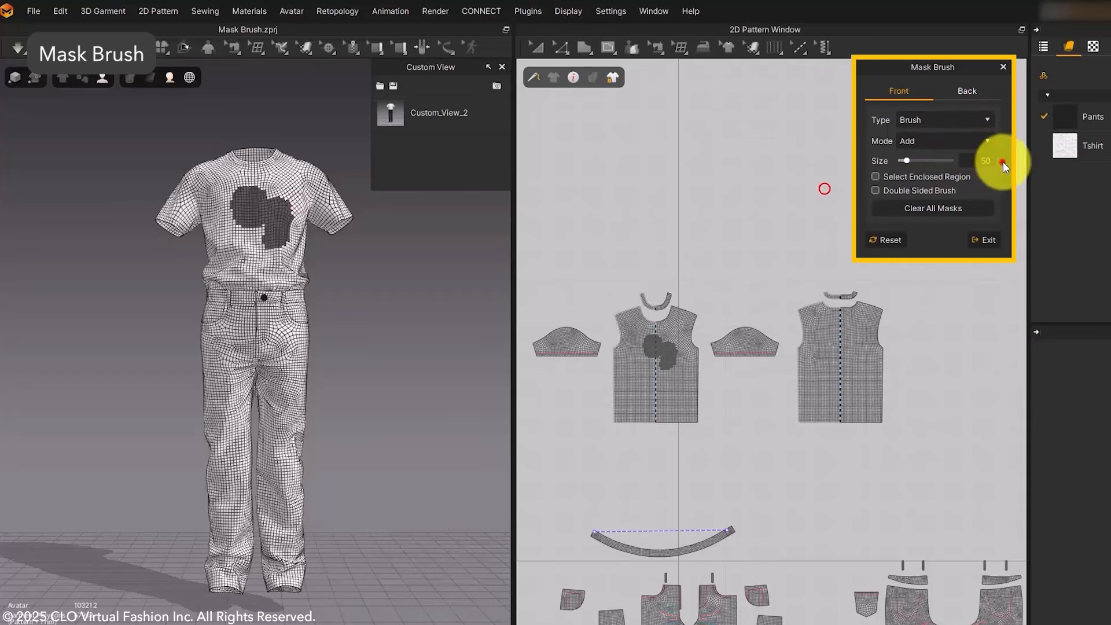
pyautogui.click(1002, 161)
pyautogui.moveTo(911, 162); pyautogui.dragTo(910, 160)
pyautogui.click(890, 206)
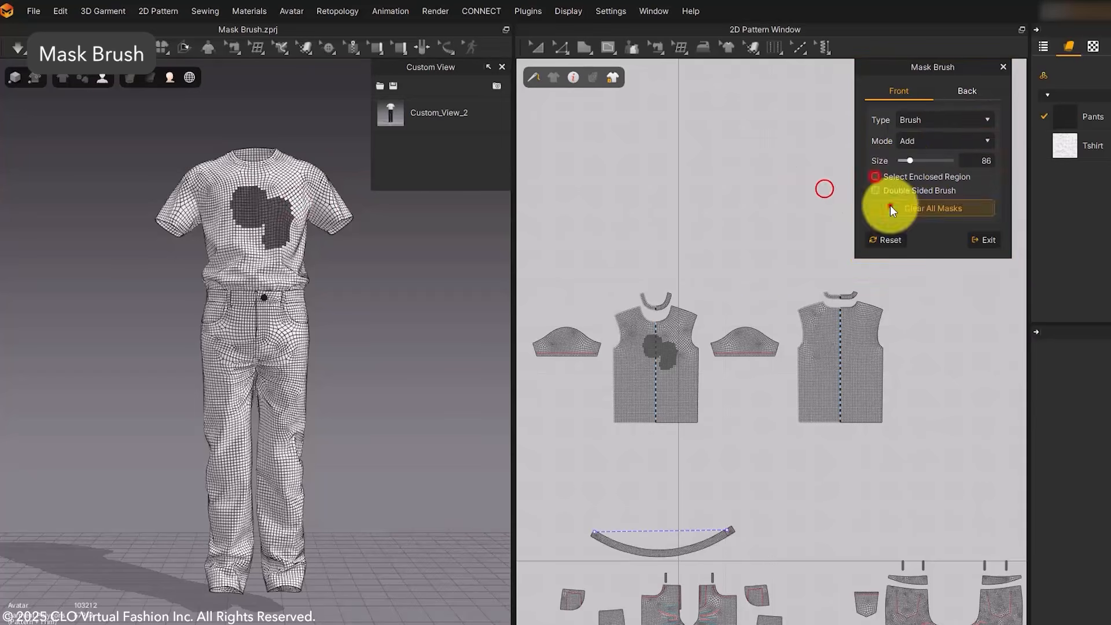
# Try Select Enclosed Region to mask the front bodice above and below a painted stroke, and clear all masks
pyautogui.moveTo(615, 358)
pyautogui.mouseDown()
pyautogui.moveTo(701, 360)
pyautogui.moveTo(677, 322)
pyautogui.moveTo(677, 371)
pyautogui.mouseUp()
pyautogui.click(875, 176)
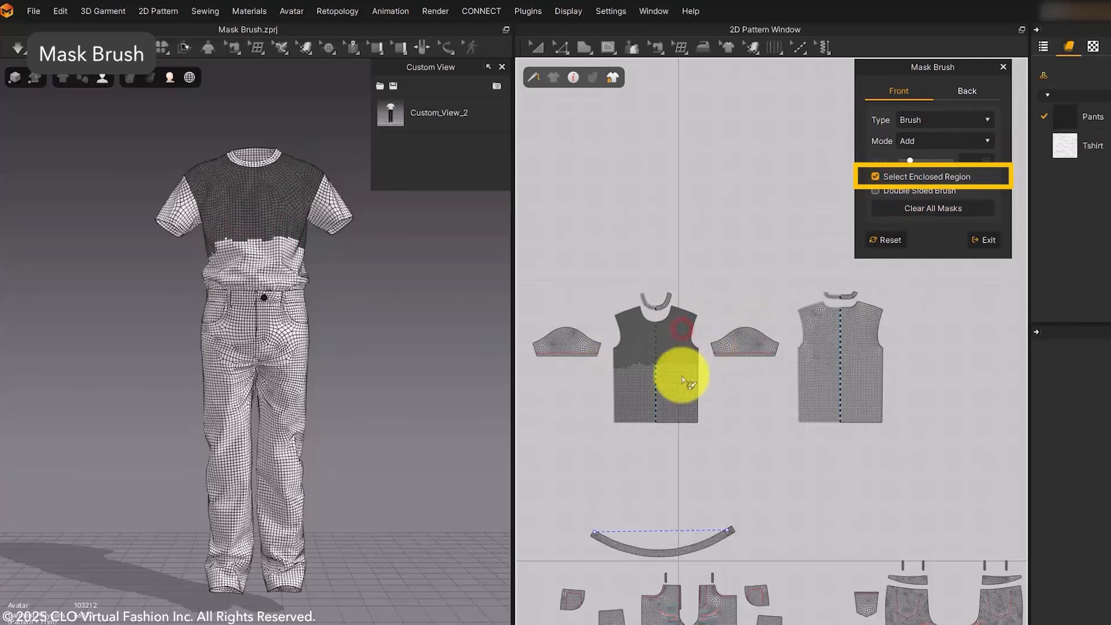
pyautogui.click(681, 394)
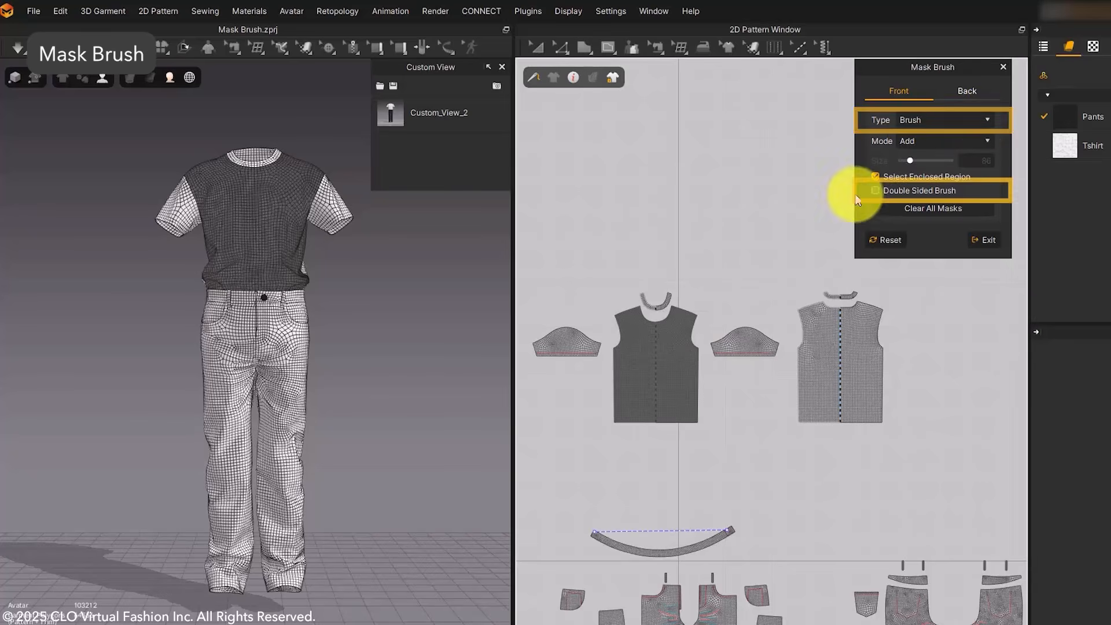
pyautogui.click(889, 210)
# With Double Sided Brush on and Select Enclosed Region off, paint a mask through the T-shirt's neck area and clear it
pyautogui.click(874, 190)
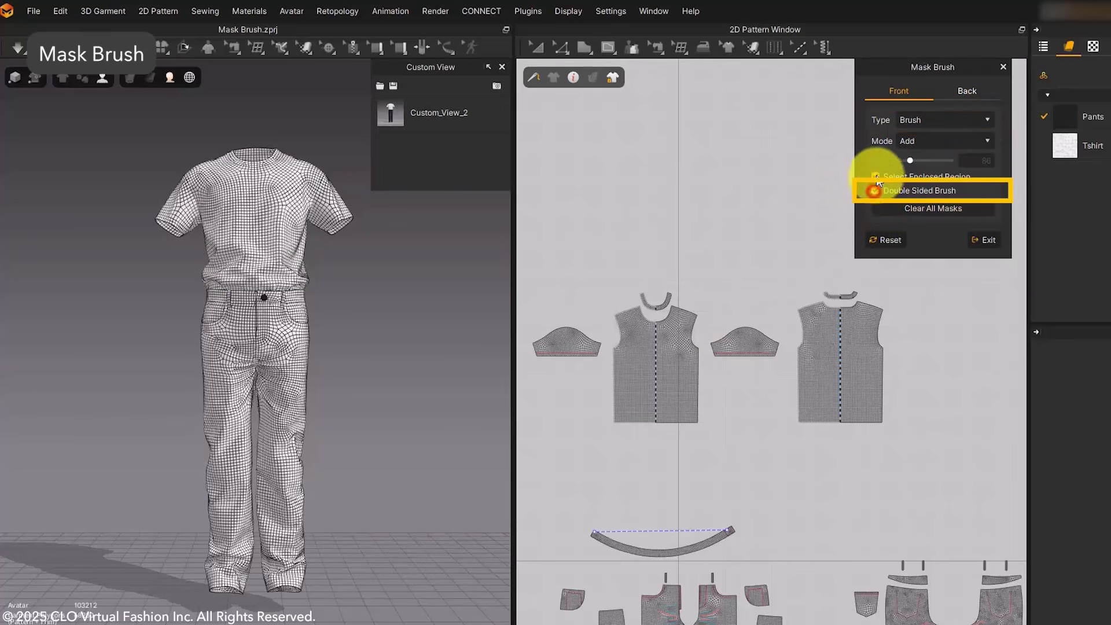
pyautogui.click(875, 176)
pyautogui.scroll(3, 321, 243)
pyautogui.moveTo(292, 283); pyautogui.dragTo(295, 555, button='middle')
pyautogui.scroll(1, 289, 491)
pyautogui.moveTo(250, 405)
pyautogui.mouseDown()
pyautogui.moveTo(269, 432)
pyautogui.moveTo(266, 394)
pyautogui.mouseUp()
pyautogui.moveTo(266, 398); pyautogui.dragTo(247, 423, button='right')
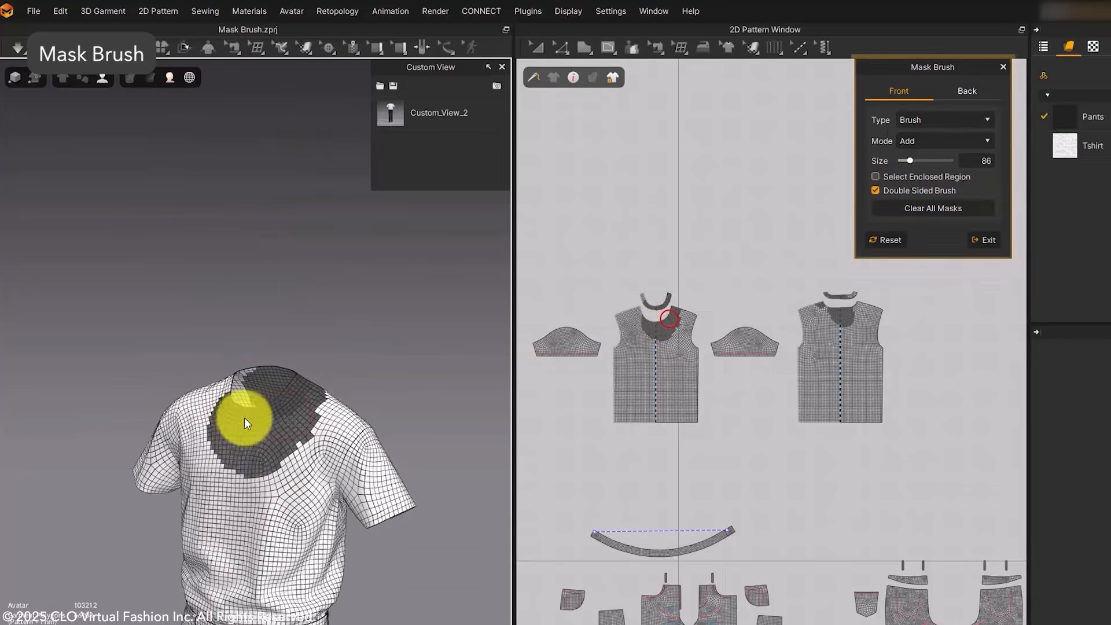
pyautogui.click(908, 208)
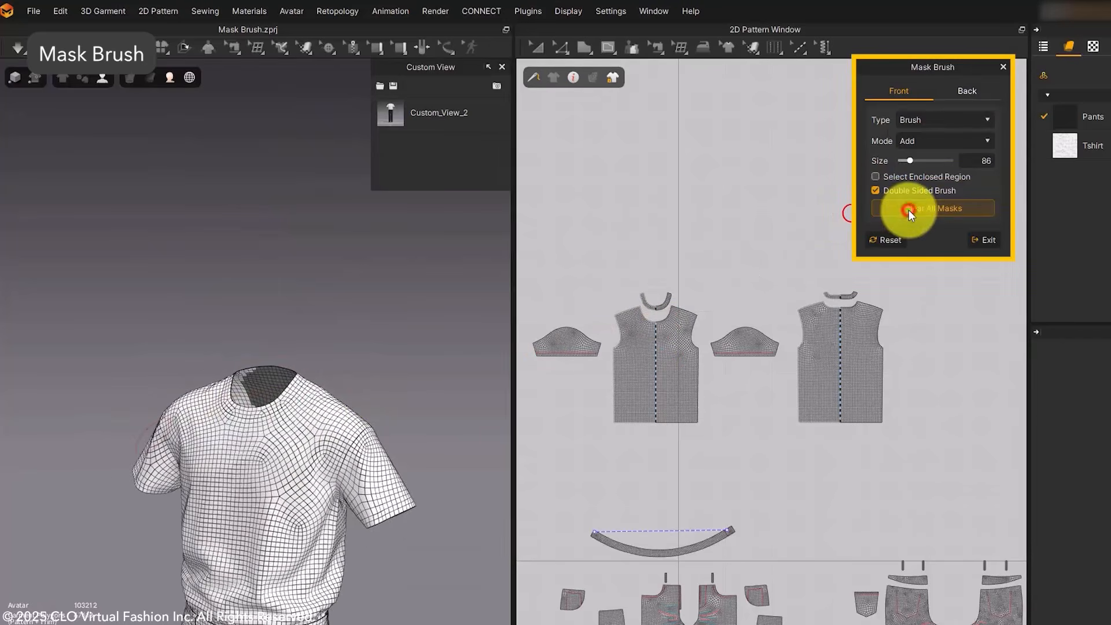
# Reset the Mask Brush settings, mask the T-shirt's left sleeve and armhole area in 3D, and exit the brush to inspect the cutout
pyautogui.click(897, 238)
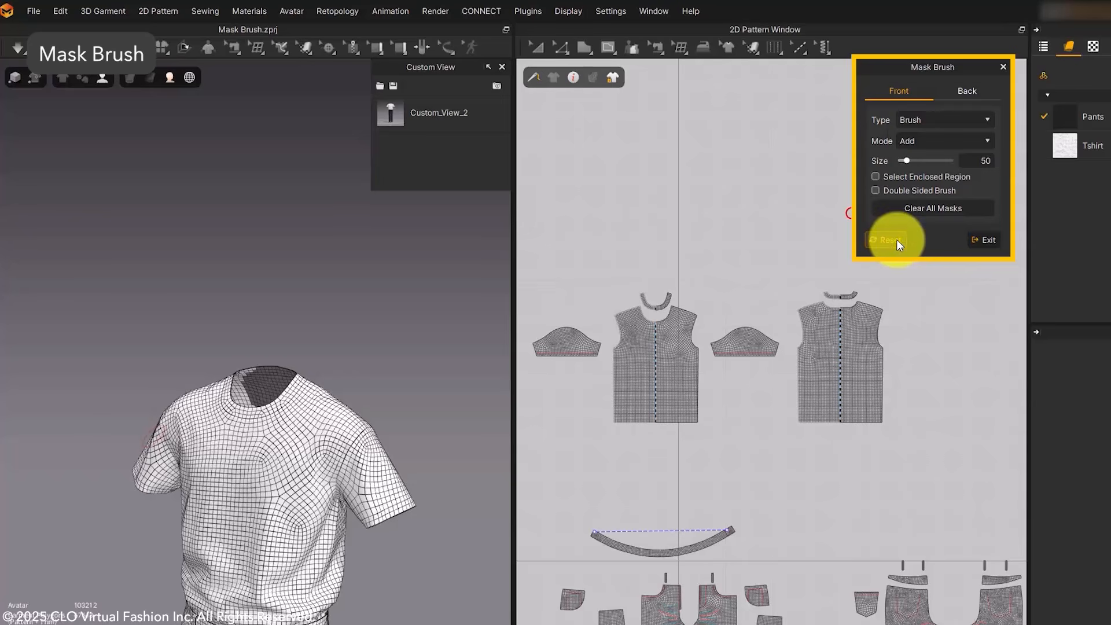
pyautogui.click(978, 242)
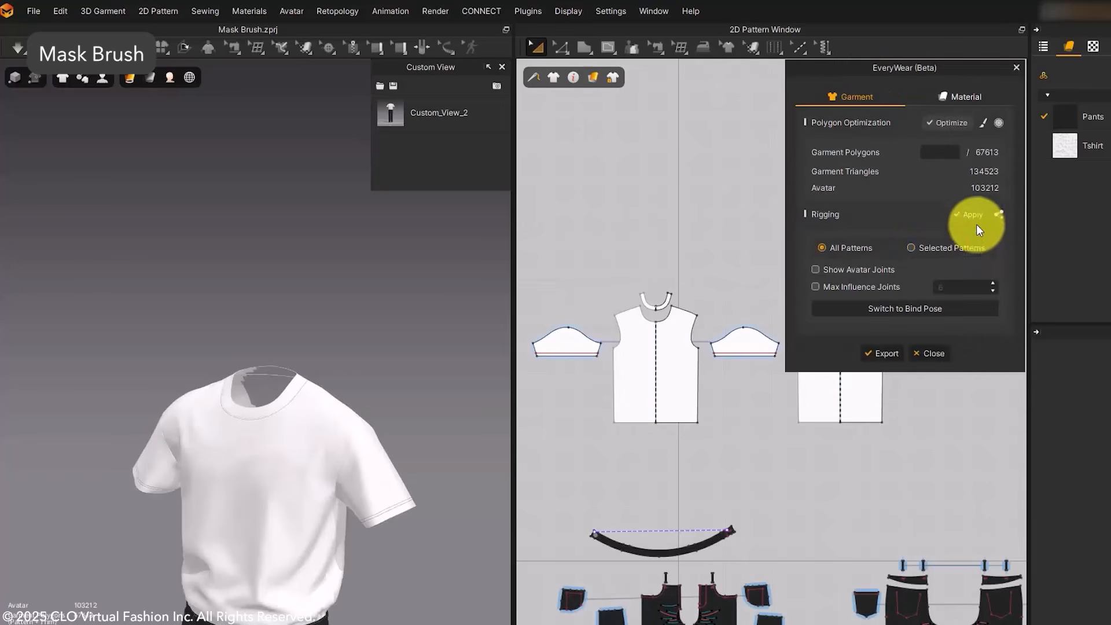
pyautogui.click(984, 124)
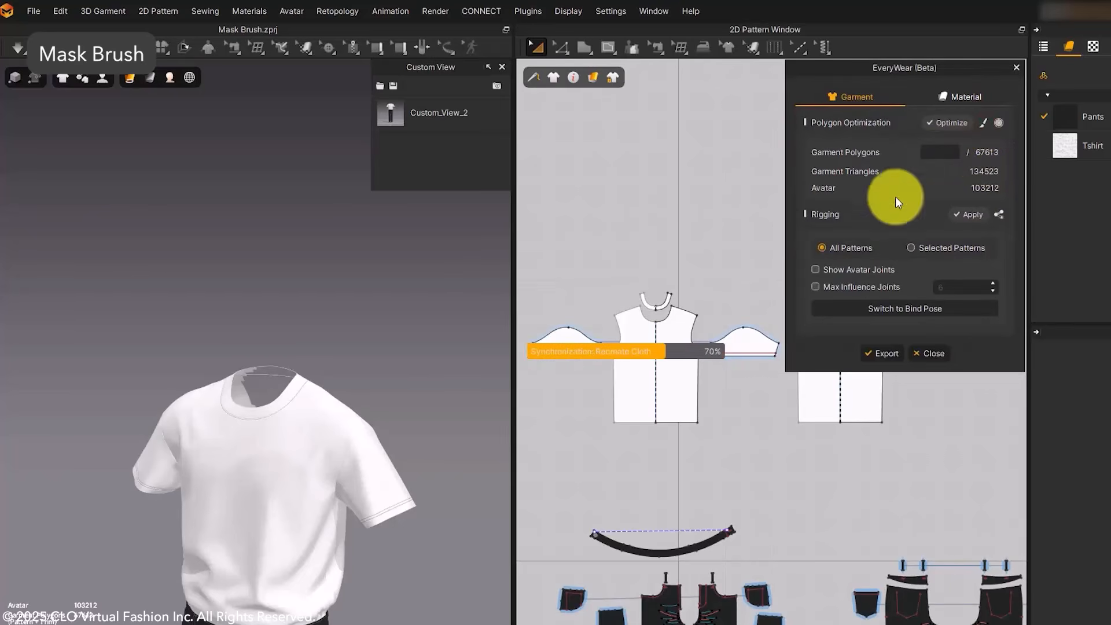
pyautogui.moveTo(408, 486)
pyautogui.mouseDown()
pyautogui.moveTo(425, 470)
pyautogui.moveTo(377, 479)
pyautogui.moveTo(367, 461)
pyautogui.moveTo(351, 473)
pyautogui.mouseUp()
pyautogui.click(992, 236)
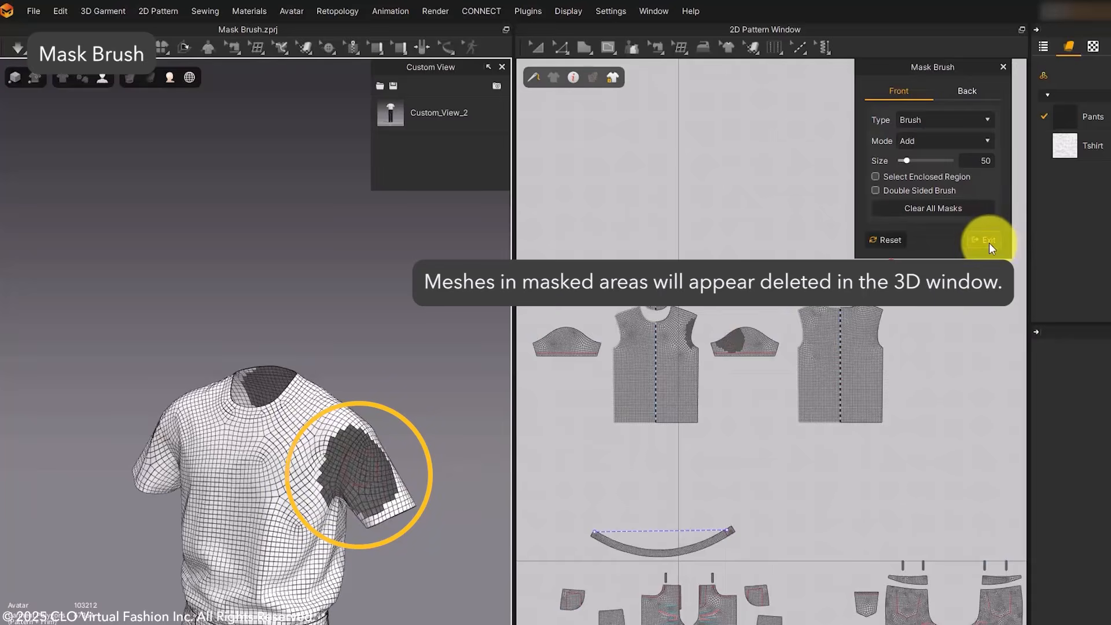
pyautogui.scroll(6, 396, 533)
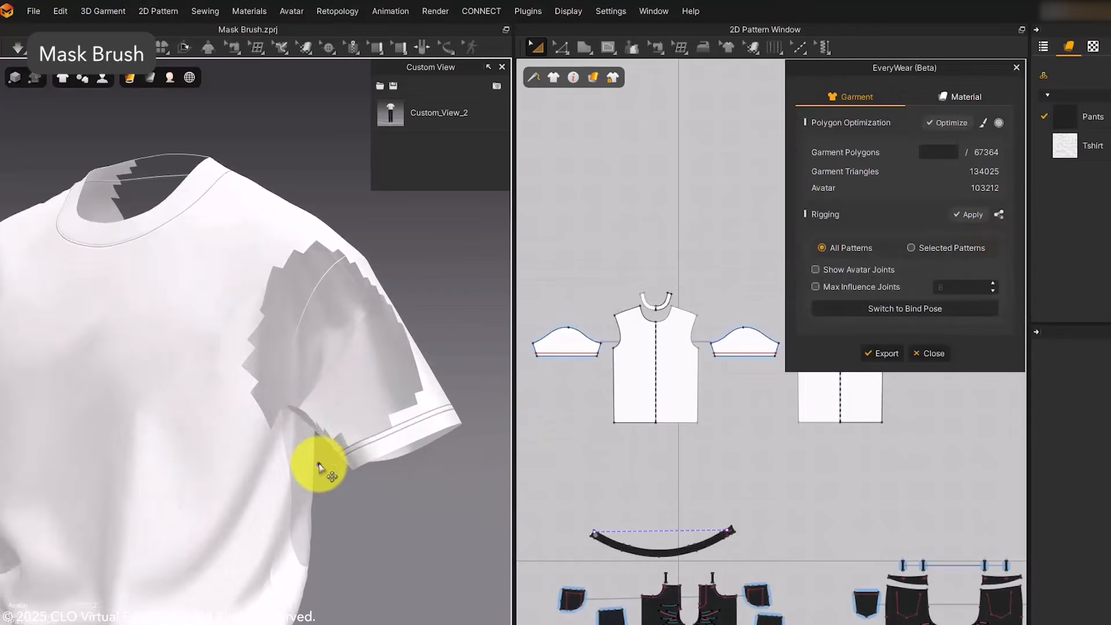
pyautogui.moveTo(320, 467); pyautogui.dragTo(335, 461, button='right')
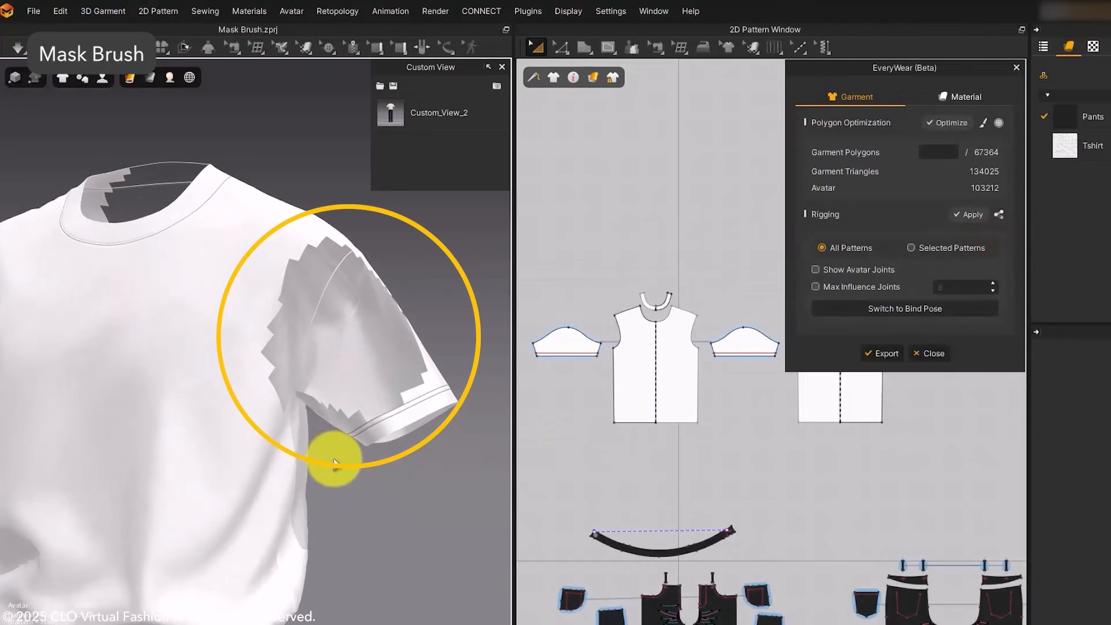
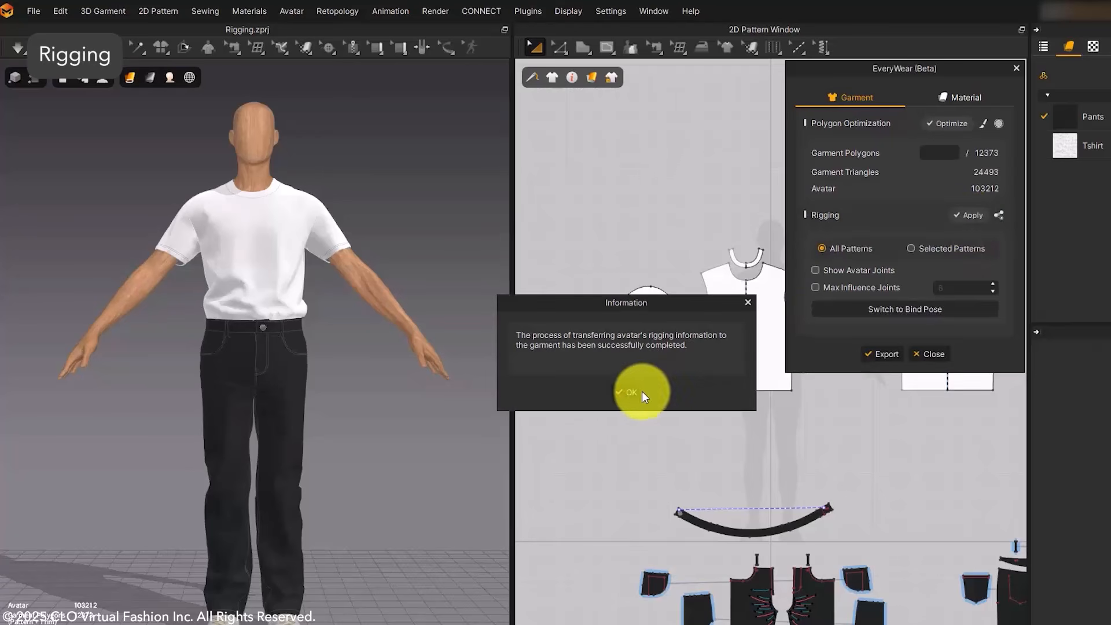
# Set the shoulder and upper-arm joints on both sides as excluded target joints and update the garment's rigging
pyautogui.click(630, 394)
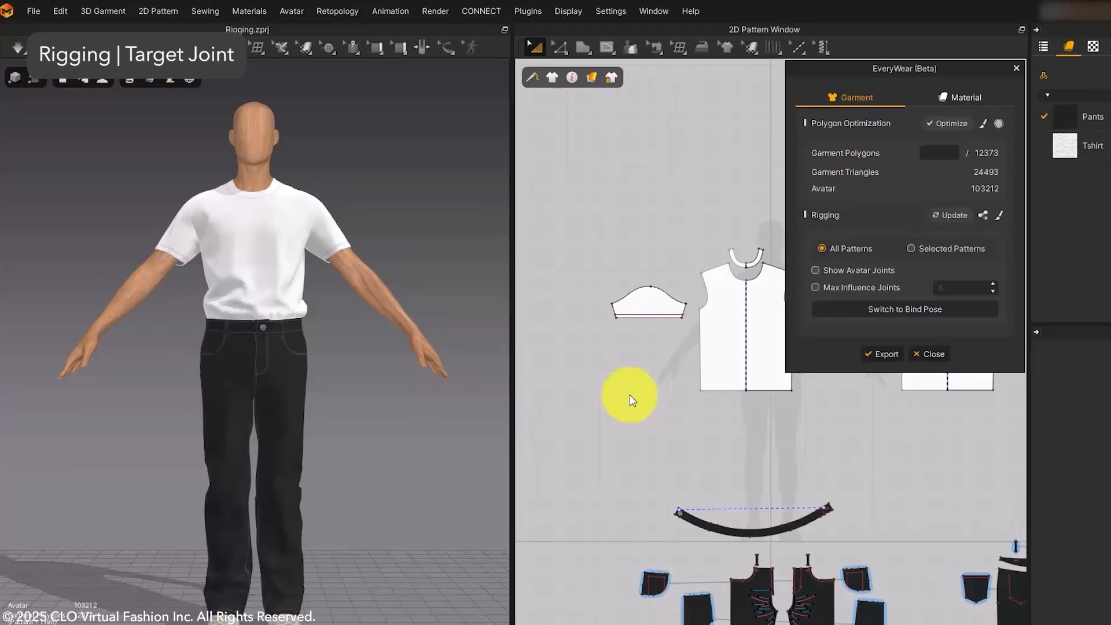
pyautogui.click(981, 216)
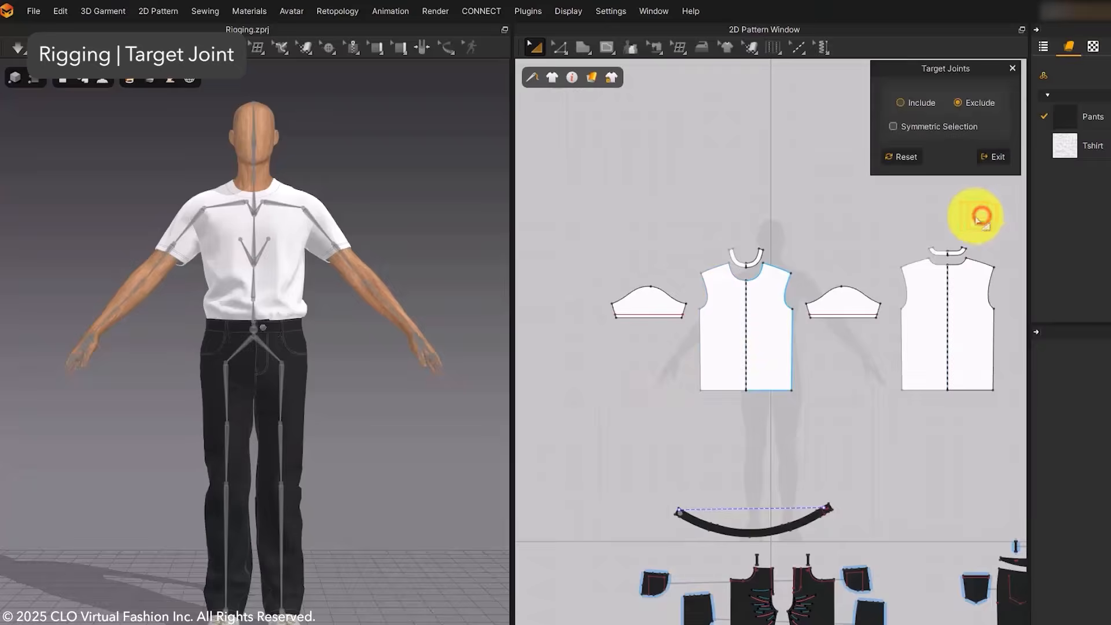
pyautogui.click(222, 188)
pyautogui.click(298, 218)
pyautogui.click(996, 159)
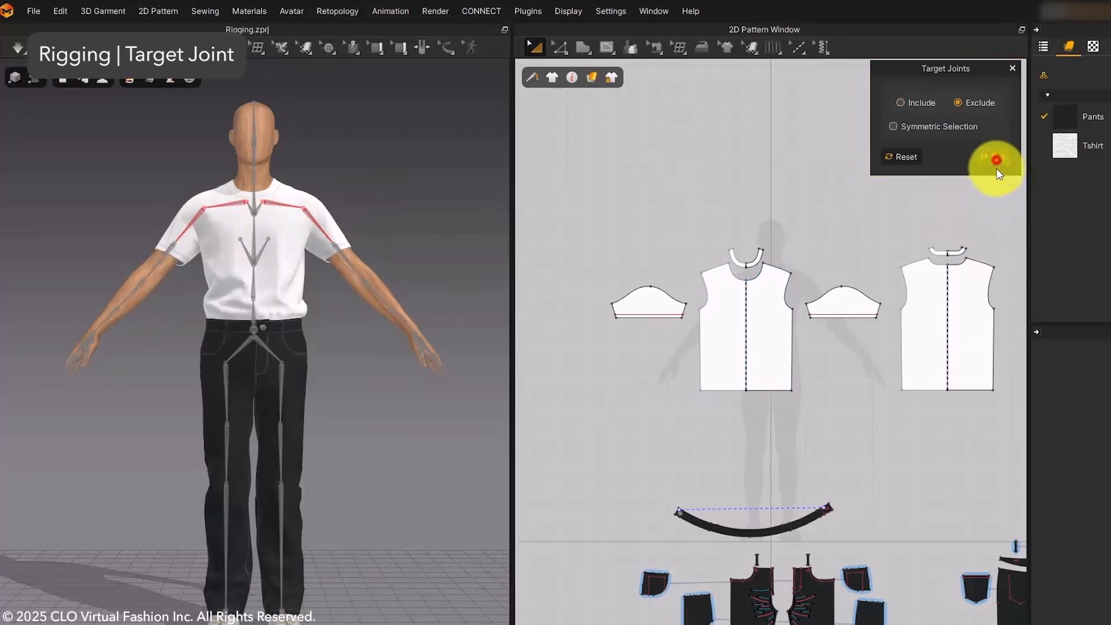
pyautogui.click(946, 215)
pyautogui.click(613, 388)
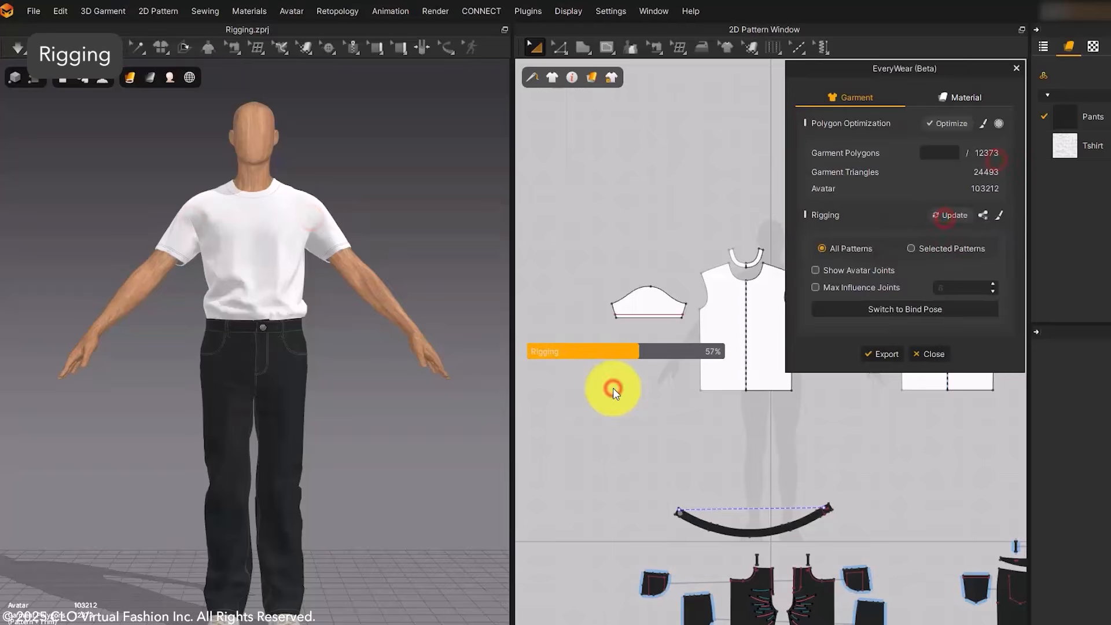
# Try the Show Avatar Joints and Max Influence Joints options, turn both off, and switch to the bind pose
pyautogui.click(814, 270)
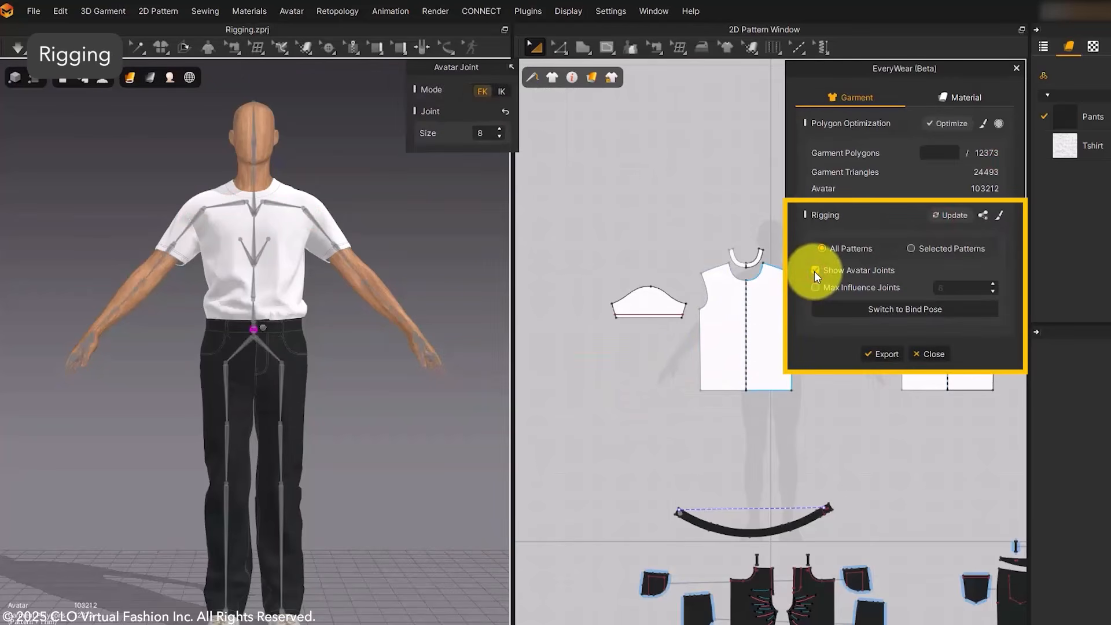
pyautogui.click(814, 270)
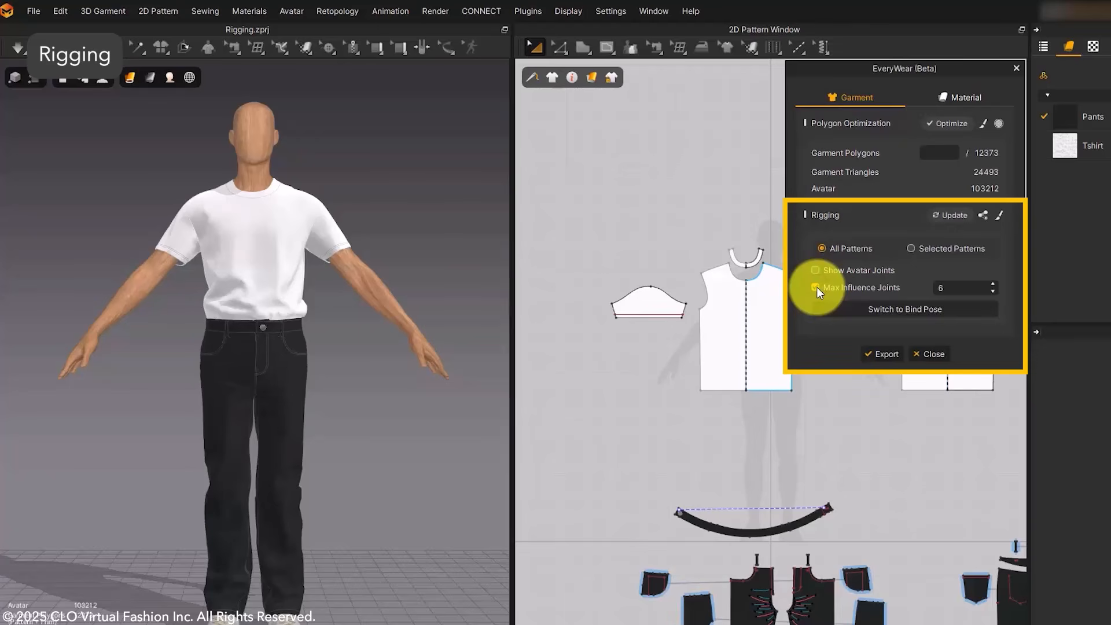
pyautogui.click(815, 287)
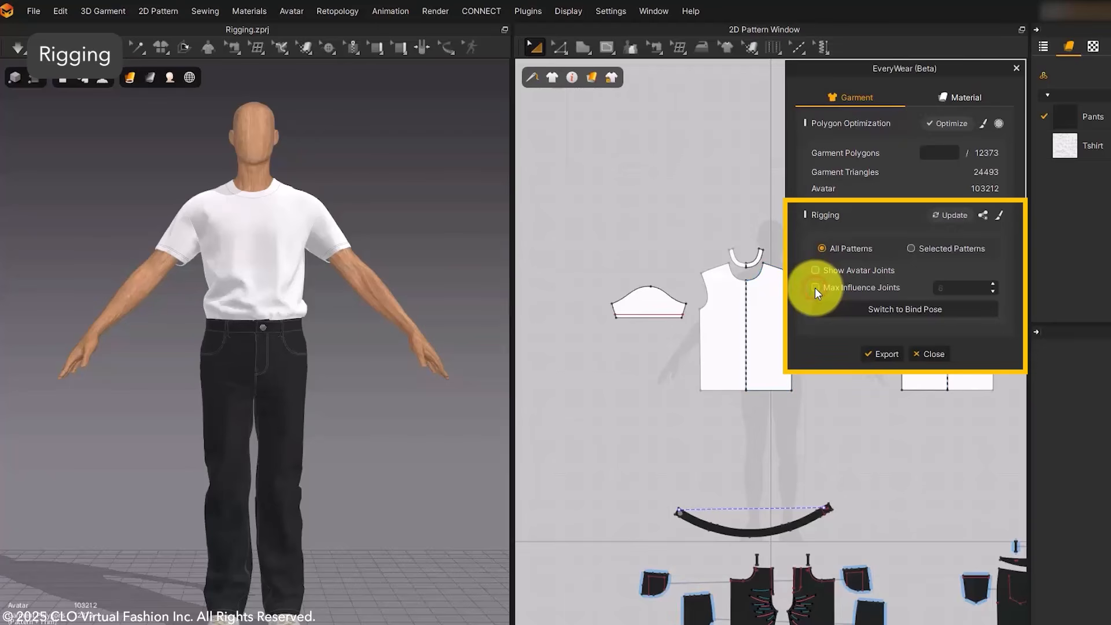
pyautogui.click(879, 308)
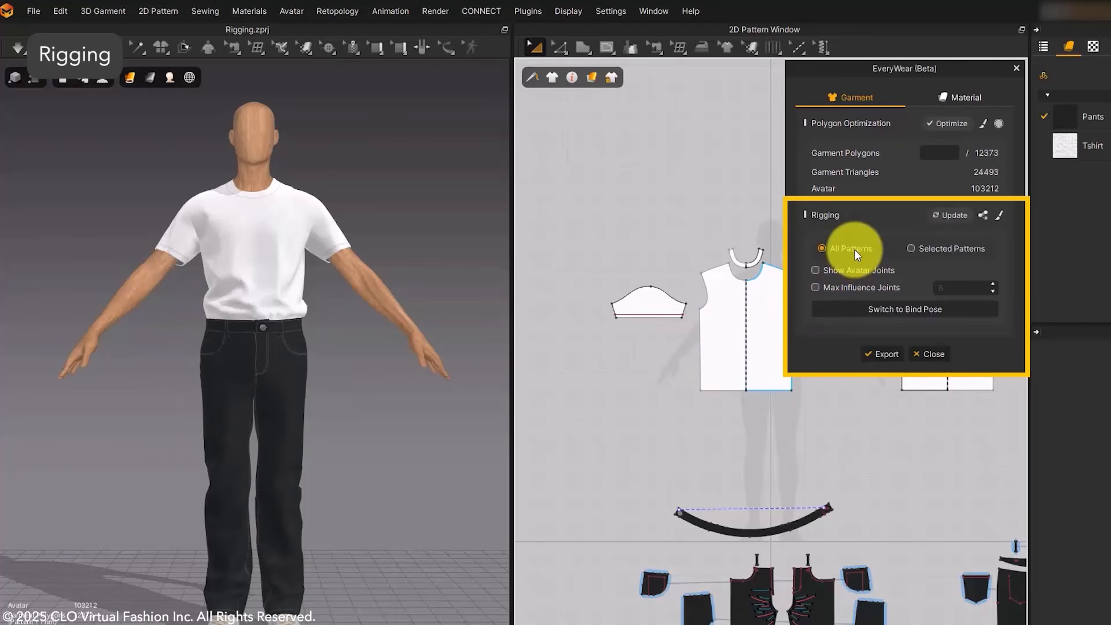
# Update the rigging for selected patterns only, with the T-shirt's front bodice selected, and deselect the bodice
pyautogui.click(910, 248)
pyautogui.click(284, 249)
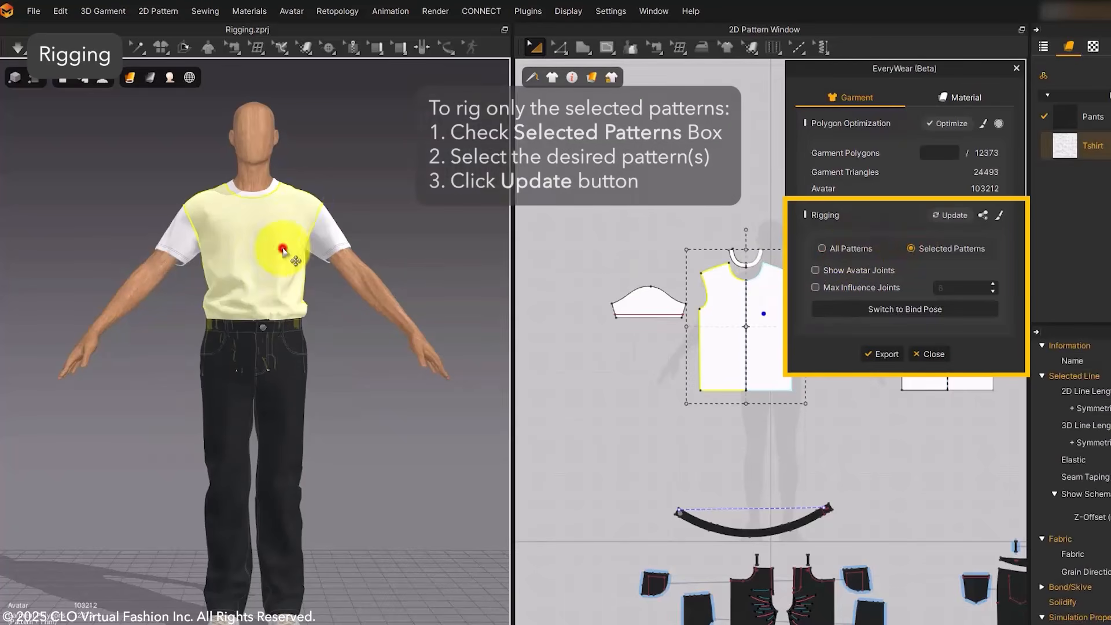
pyautogui.click(941, 217)
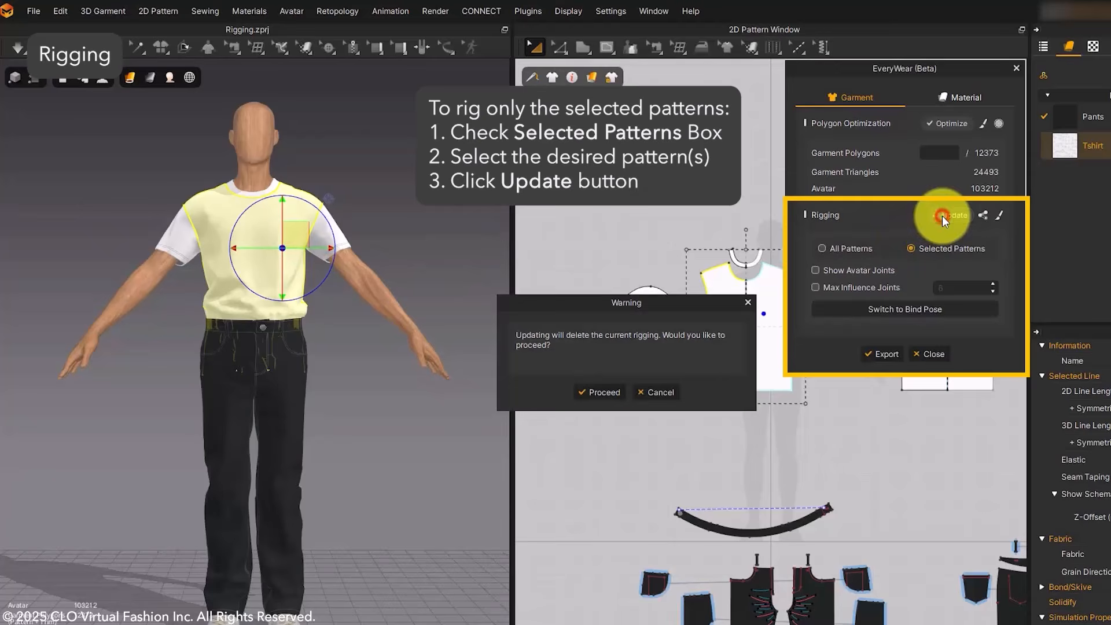
pyautogui.click(604, 393)
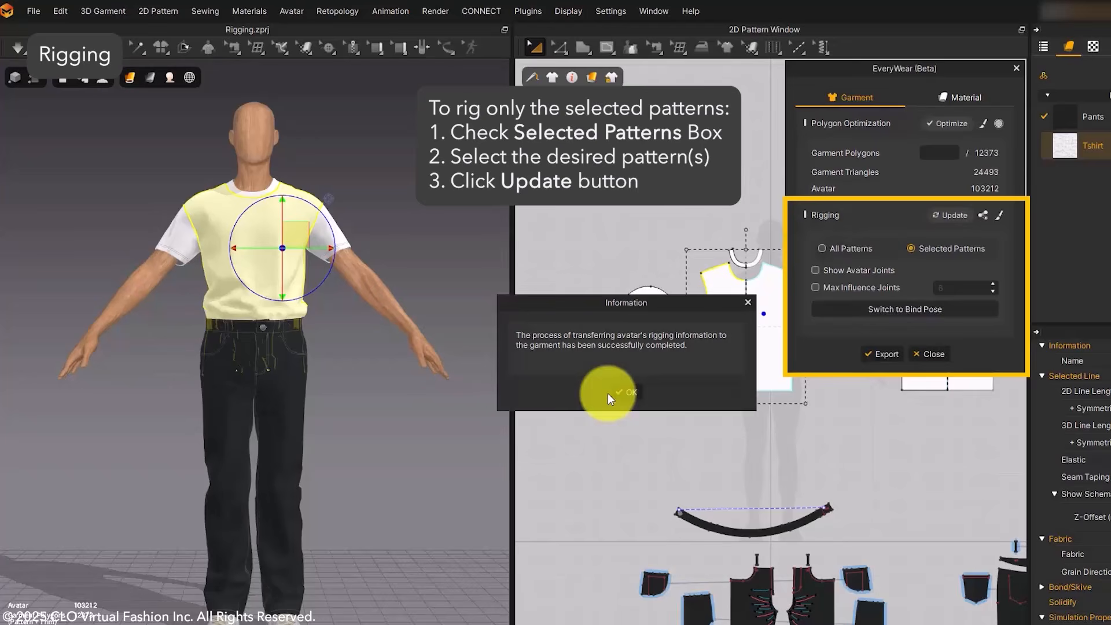
pyautogui.click(619, 393)
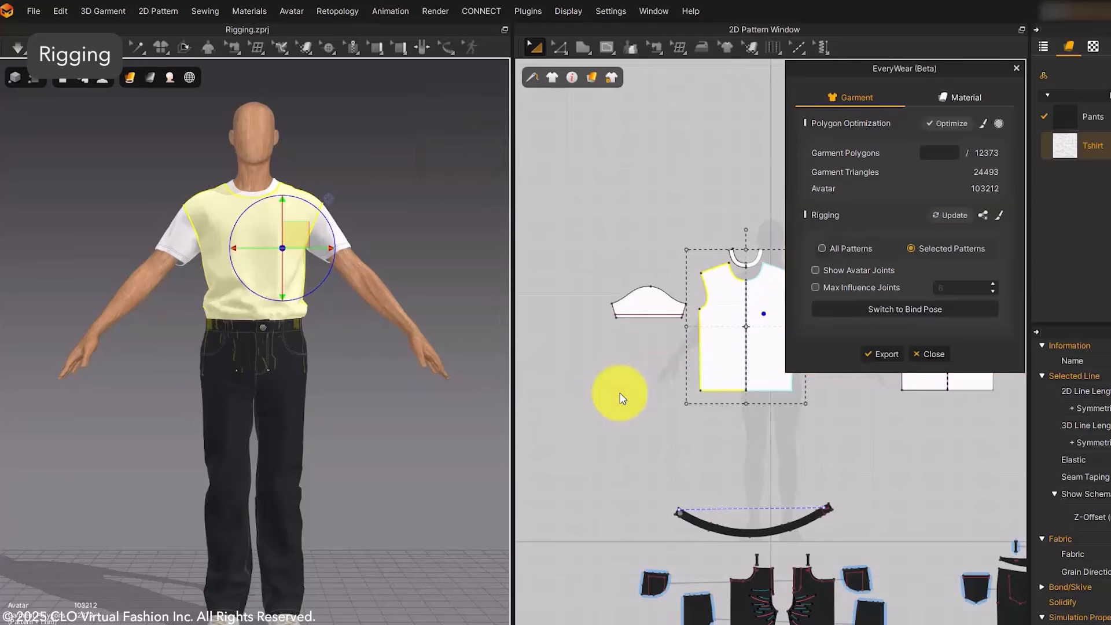
pyautogui.click(622, 398)
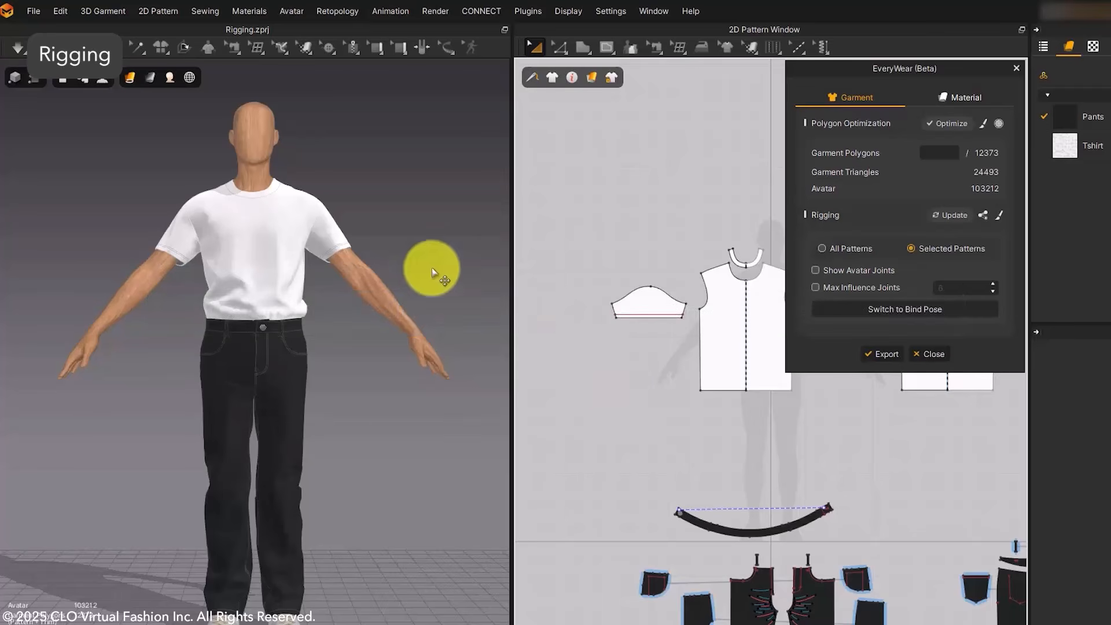
# Show the avatar joints and rotate the left and right upper arms outward to test how the rigged T-shirt deforms
pyautogui.click(410, 254)
pyautogui.hotkey('shift', 'x')
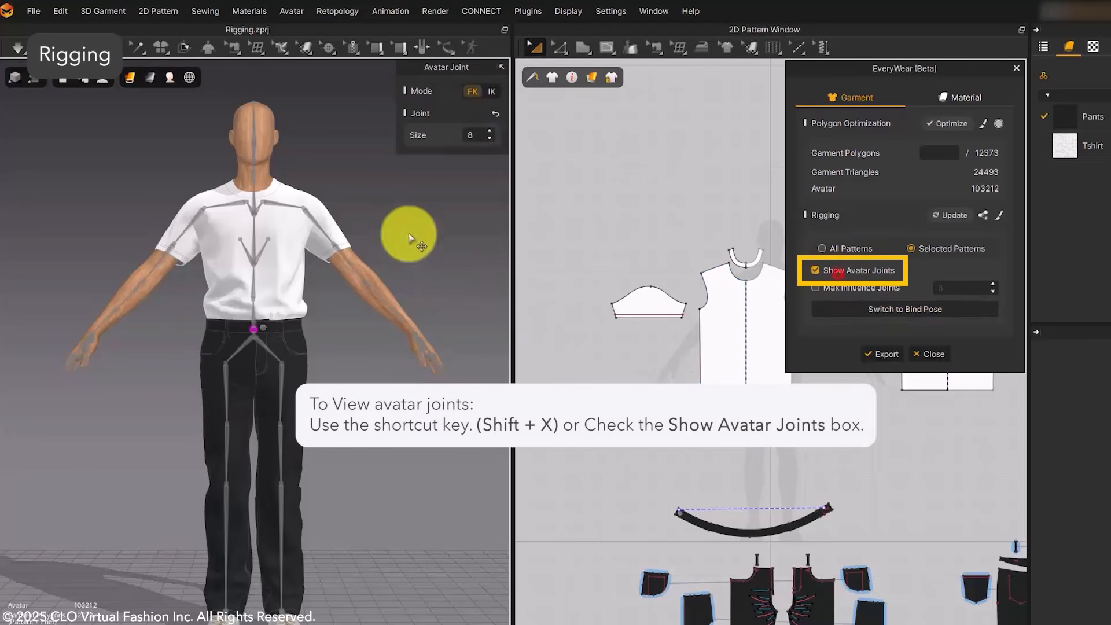
pyautogui.click(304, 222)
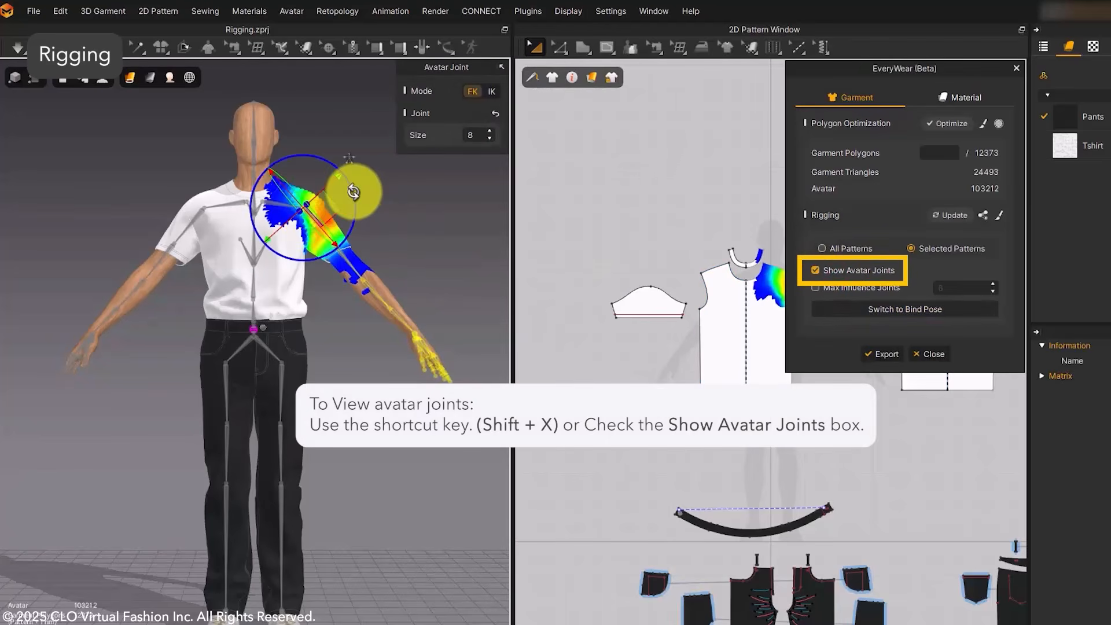
pyautogui.moveTo(354, 191); pyautogui.dragTo(323, 134)
pyautogui.click(195, 221)
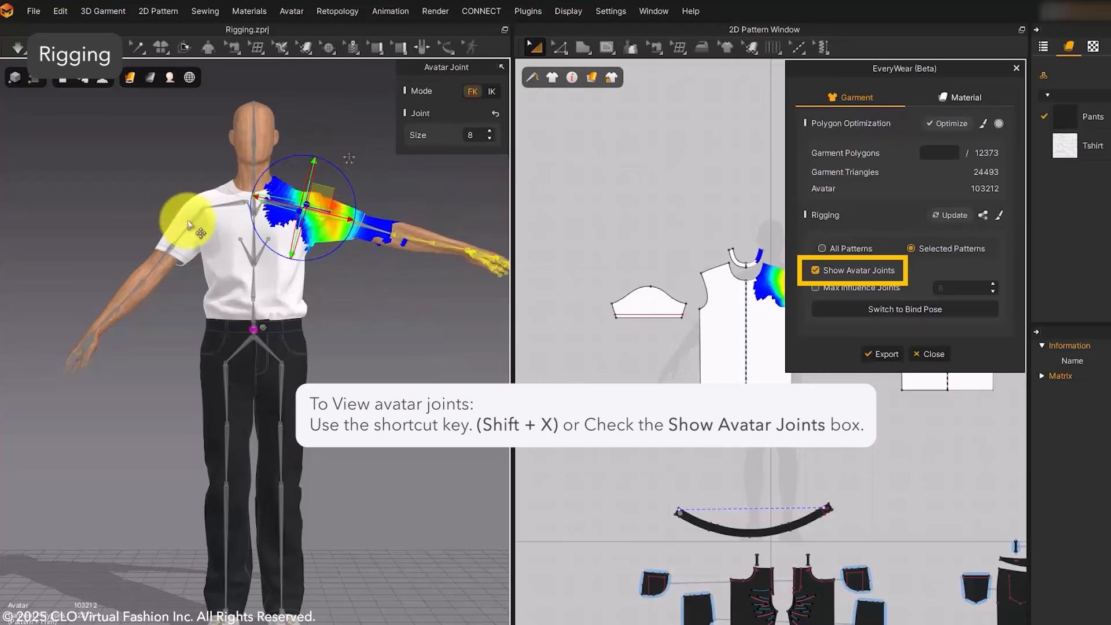
pyautogui.moveTo(255, 191); pyautogui.dragTo(251, 220)
pyautogui.press('q')
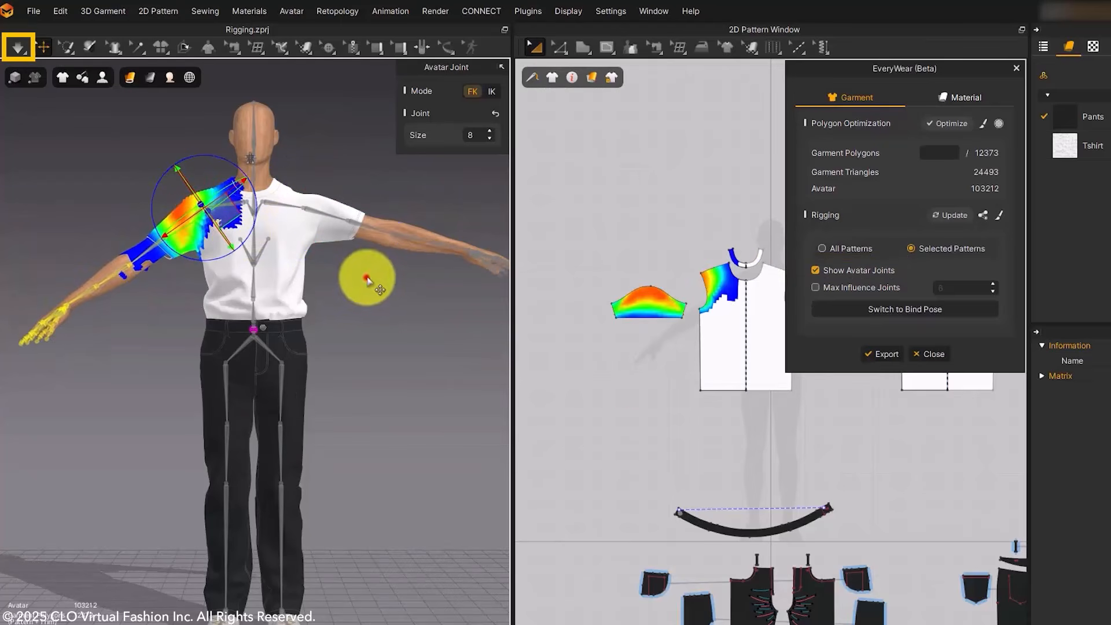
# Start the garment simulation and decline it to keep the rigging information
pyautogui.click(365, 278)
pyautogui.click(19, 47)
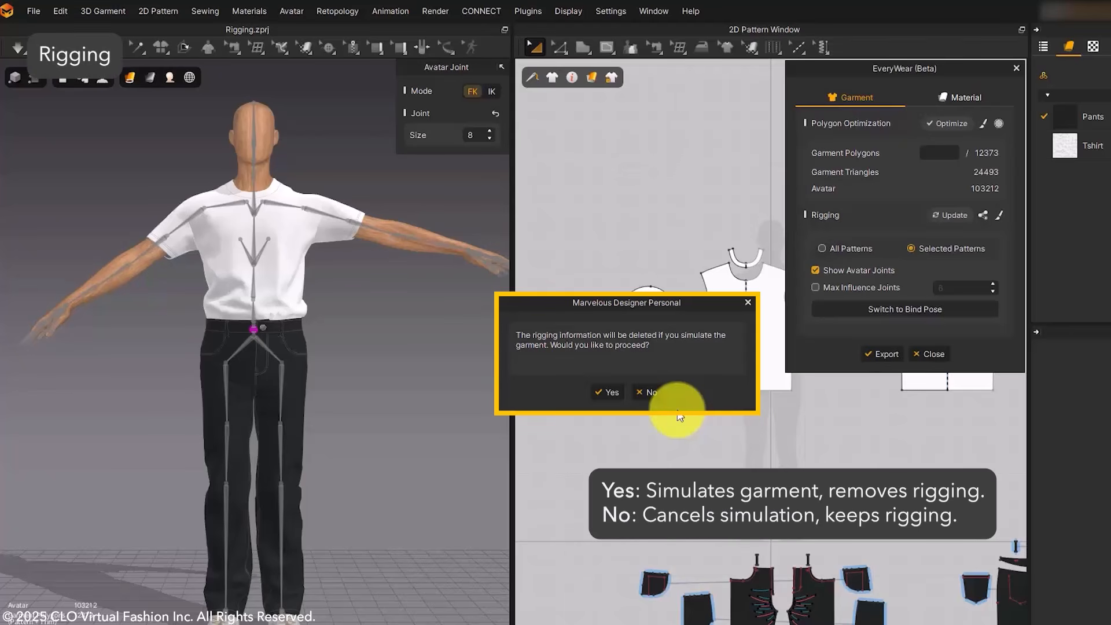
pyautogui.click(646, 397)
# Return the avatar's raised arms to their original pose and open the rigging Weight Brush
pyautogui.rightClick(320, 210)
pyautogui.click(372, 370)
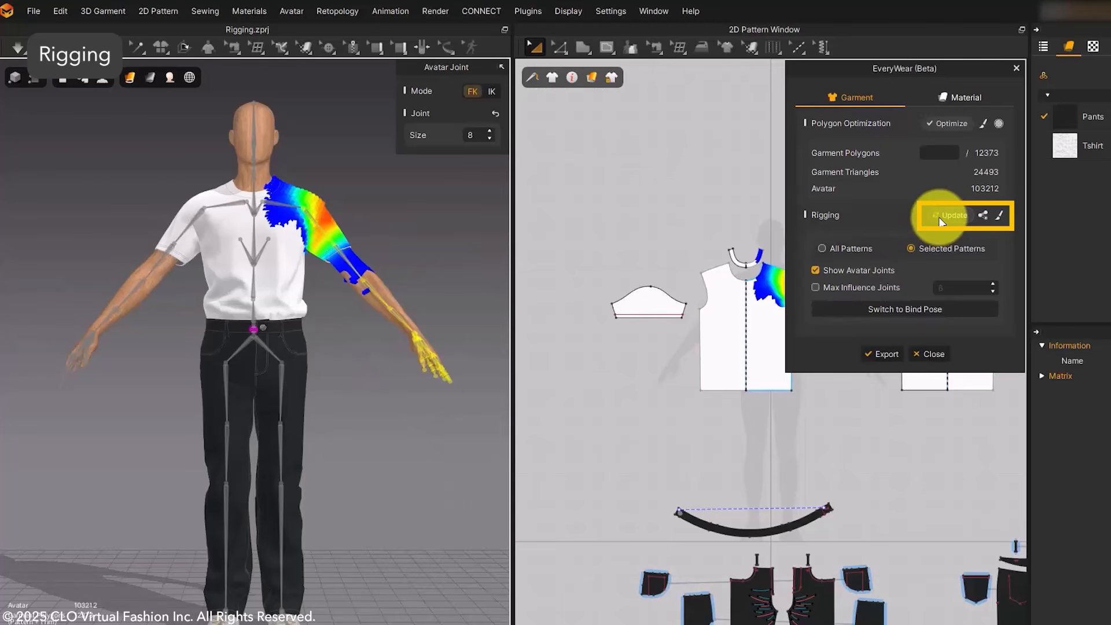
pyautogui.click(999, 216)
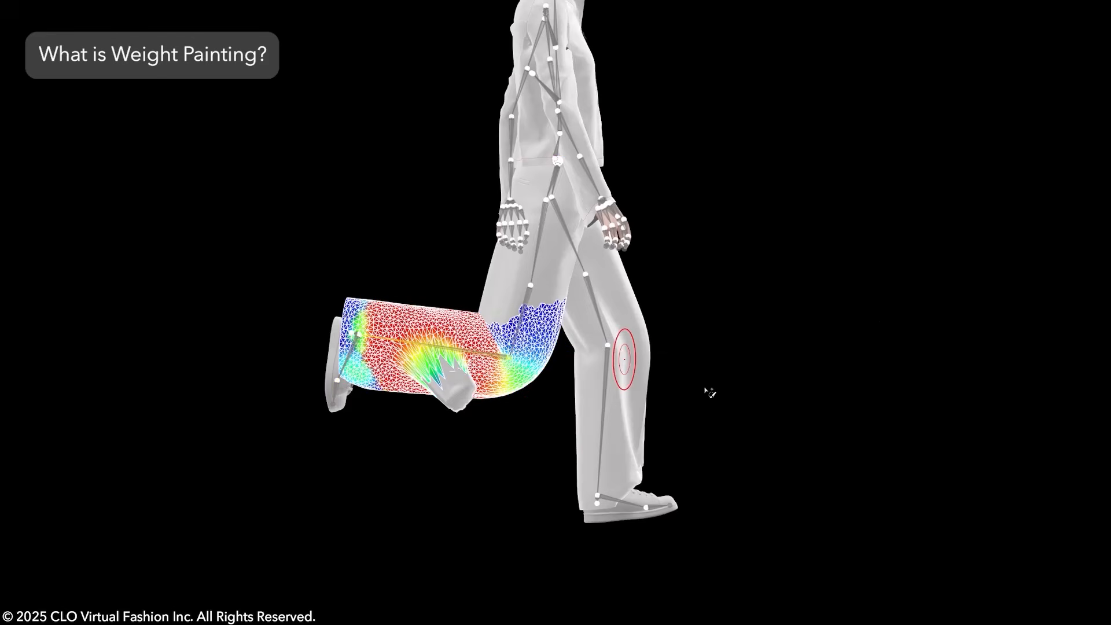
pyautogui.moveTo(470, 383)
pyautogui.mouseDown()
pyautogui.moveTo(435, 375)
pyautogui.moveTo(447, 372)
pyautogui.mouseUp()
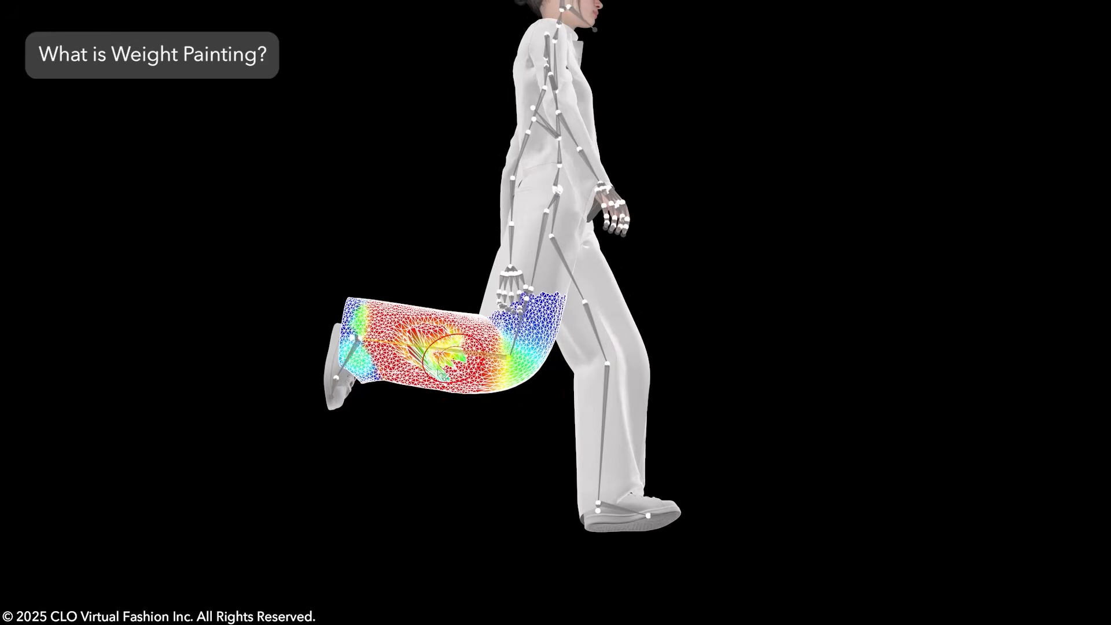
pyautogui.moveTo(433, 358); pyautogui.dragTo(443, 370)
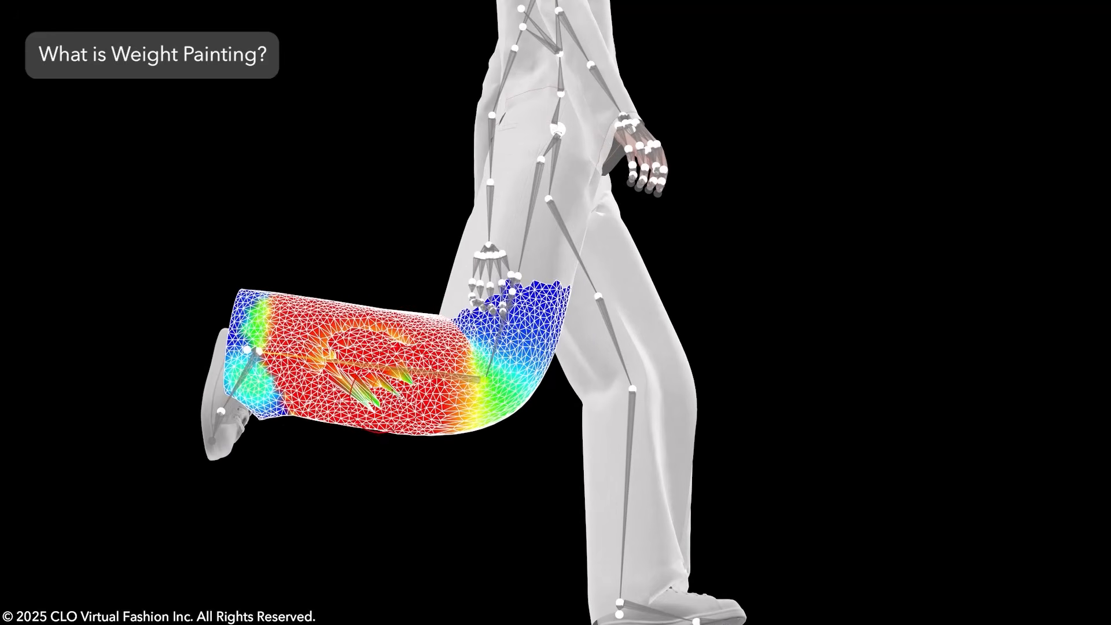
pyautogui.moveTo(399, 370)
pyautogui.mouseDown()
pyautogui.moveTo(370, 382)
pyautogui.moveTo(324, 376)
pyautogui.mouseUp()
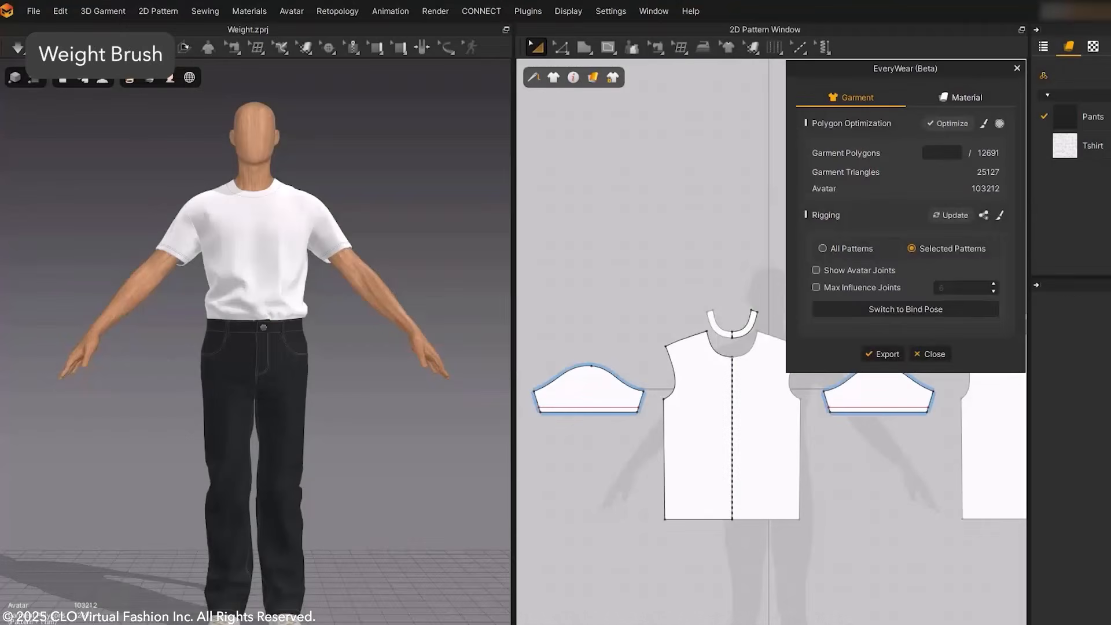
# Open the Weight Brush, check its Blend modes, and paint weight in Add mode on the T-shirt's left shoulder at strength 11 and size 75
pyautogui.click(1000, 216)
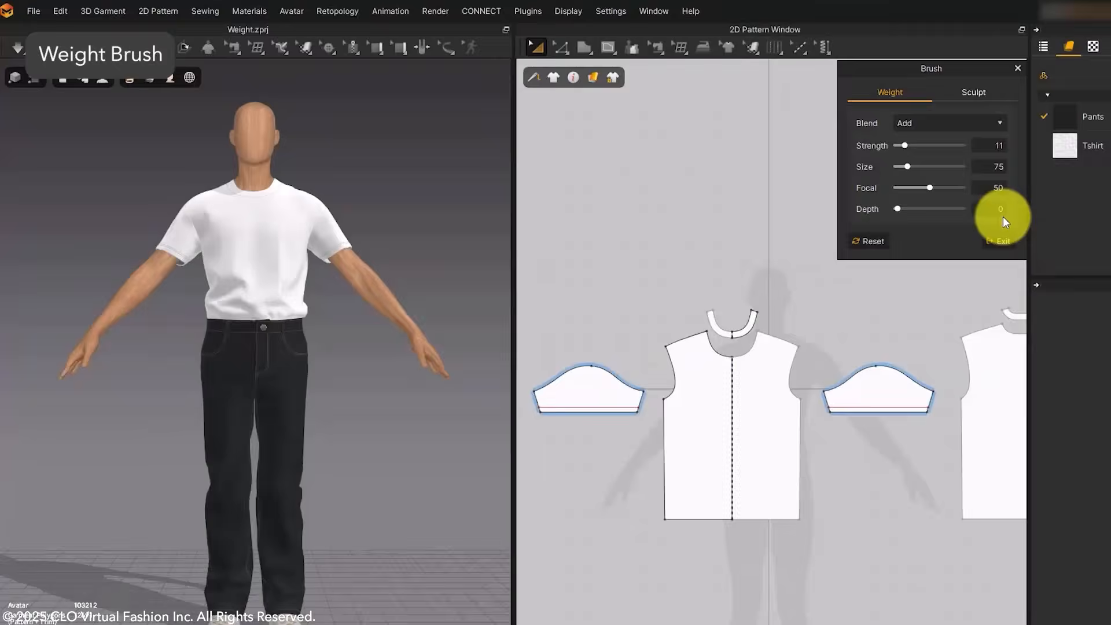
pyautogui.click(999, 124)
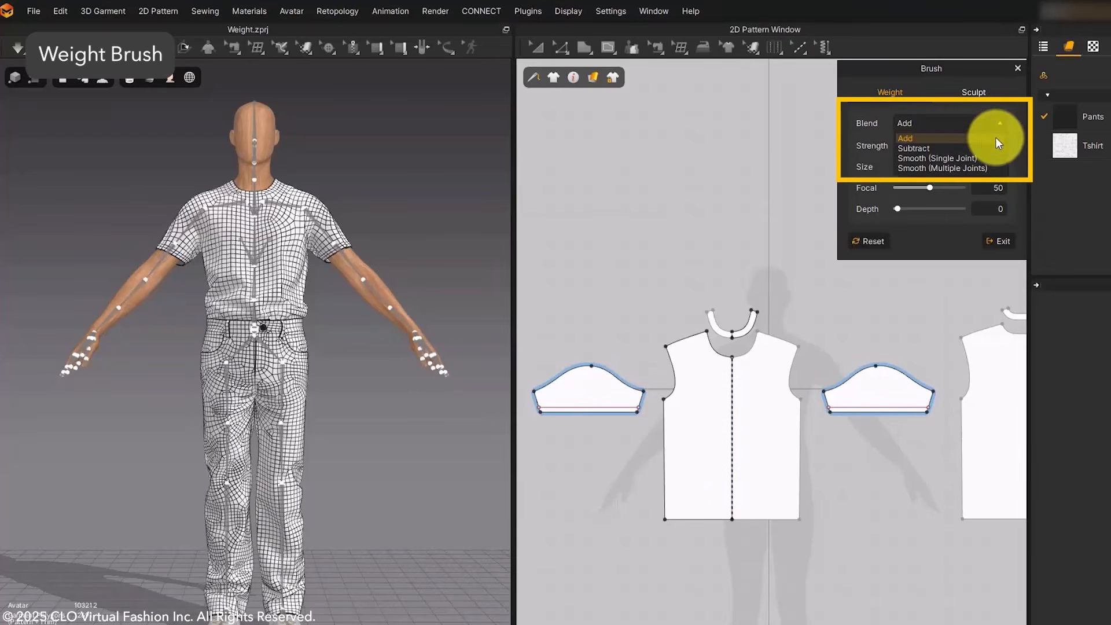
pyautogui.click(1018, 165)
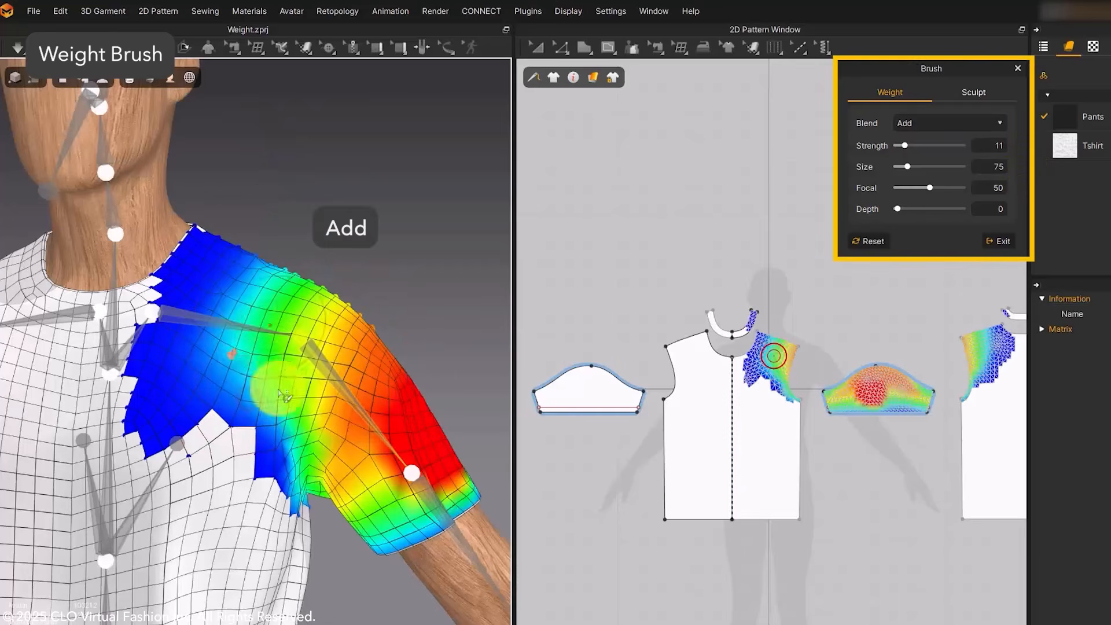
pyautogui.moveTo(278, 391)
pyautogui.mouseDown()
pyautogui.moveTo(216, 321)
pyautogui.moveTo(284, 317)
pyautogui.mouseUp()
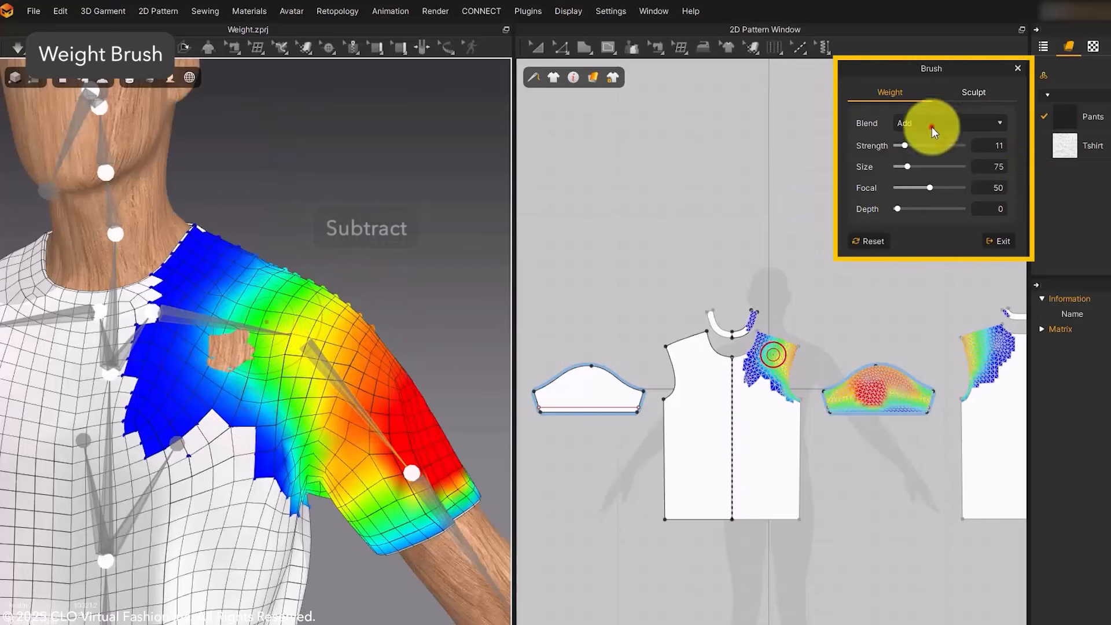
# Set the Weight Brush blend to Subtract and paint away joint weight on the front of the T-shirt's left shoulder
pyautogui.click(931, 127)
pyautogui.click(917, 149)
pyautogui.moveTo(219, 381)
pyautogui.mouseDown()
pyautogui.moveTo(283, 349)
pyautogui.moveTo(255, 361)
pyautogui.moveTo(228, 347)
pyautogui.moveTo(245, 353)
pyautogui.mouseUp()
# Set the Weight Brush blend to Smooth (Single Joint) and smooth the joint weights on the front of the T-shirt's left shoulder
pyautogui.click(915, 124)
pyautogui.click(920, 151)
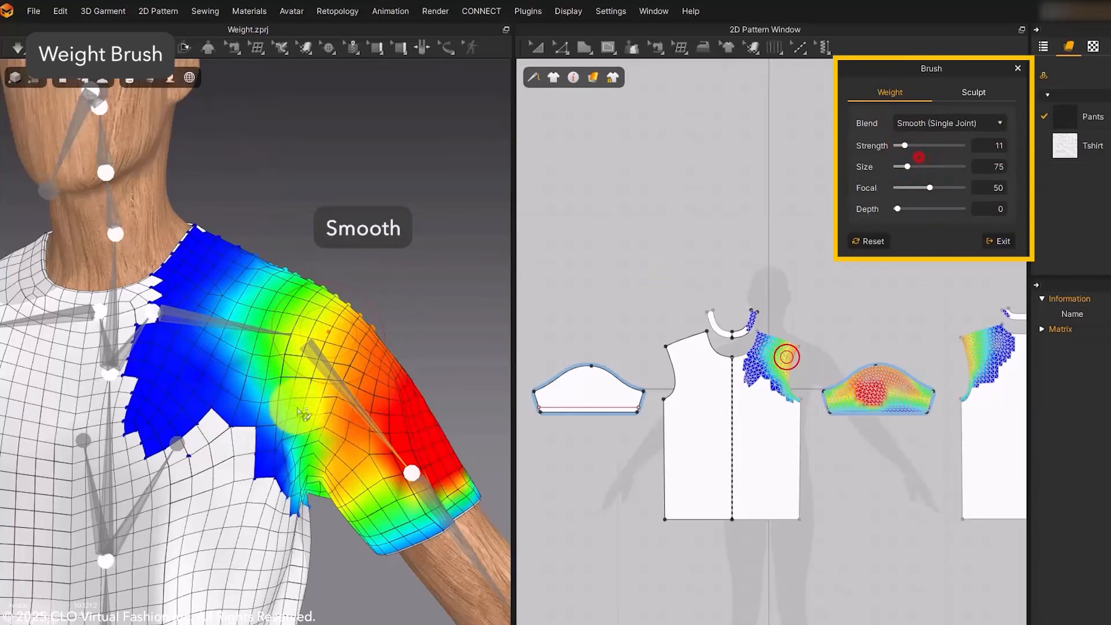
pyautogui.moveTo(265, 397); pyautogui.dragTo(282, 451)
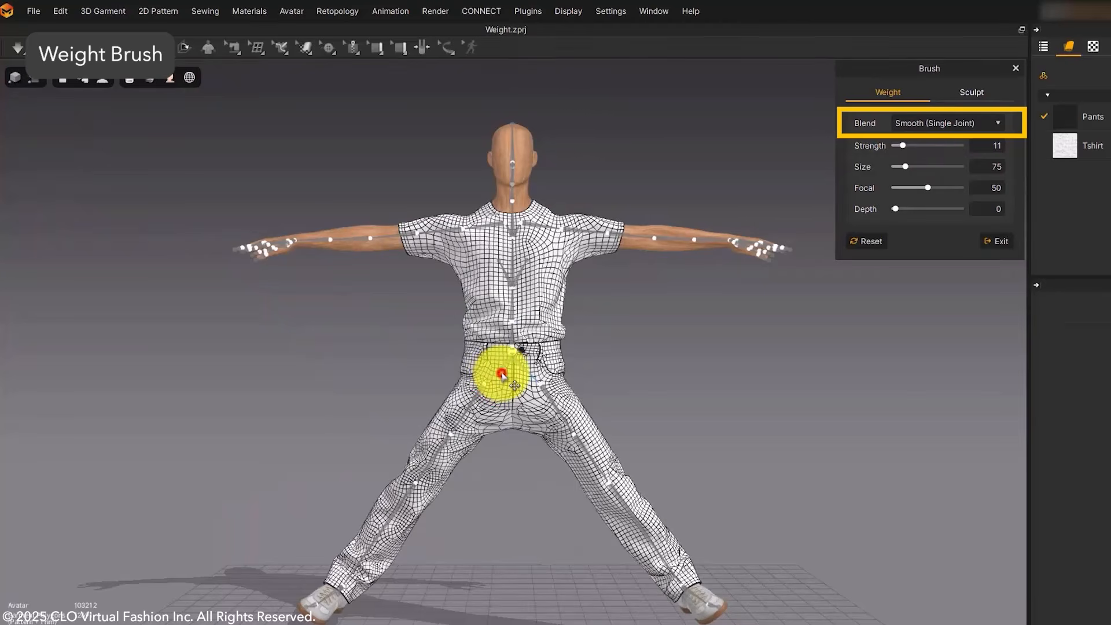
# Select the avatar's pelvis joint, brush its weights smooth at the front of the pants and smooth all of that joint's weights at once
pyautogui.click(501, 374)
pyautogui.scroll(3, 518, 389)
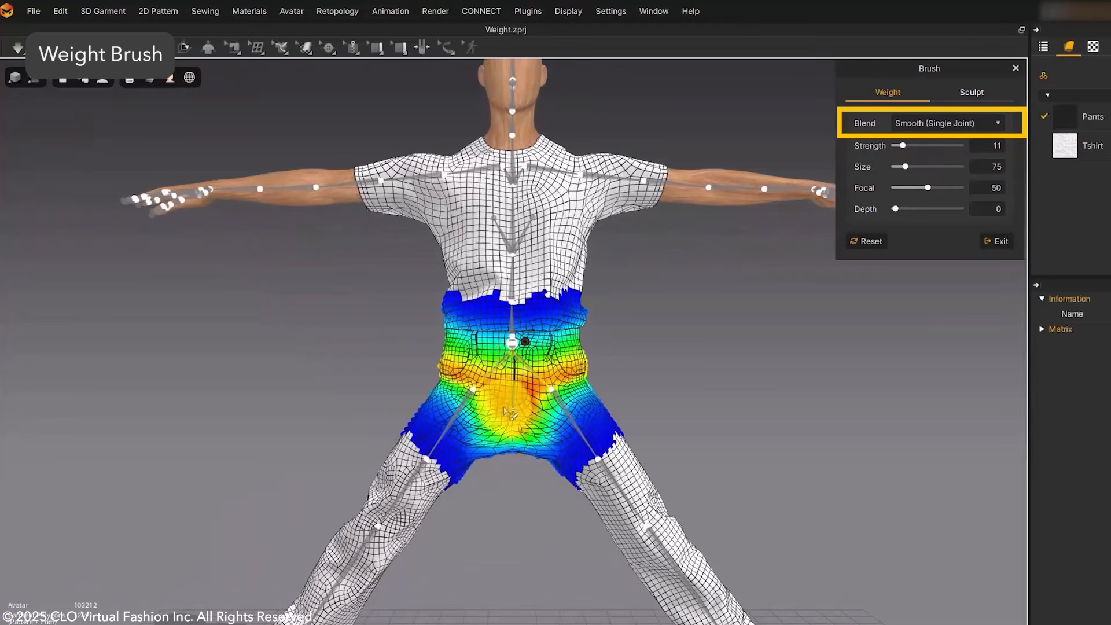
pyautogui.scroll(3, 514, 419)
pyautogui.moveTo(556, 486)
pyautogui.mouseDown()
pyautogui.moveTo(579, 504)
pyautogui.moveTo(540, 449)
pyautogui.moveTo(586, 449)
pyautogui.moveTo(522, 380)
pyautogui.mouseUp()
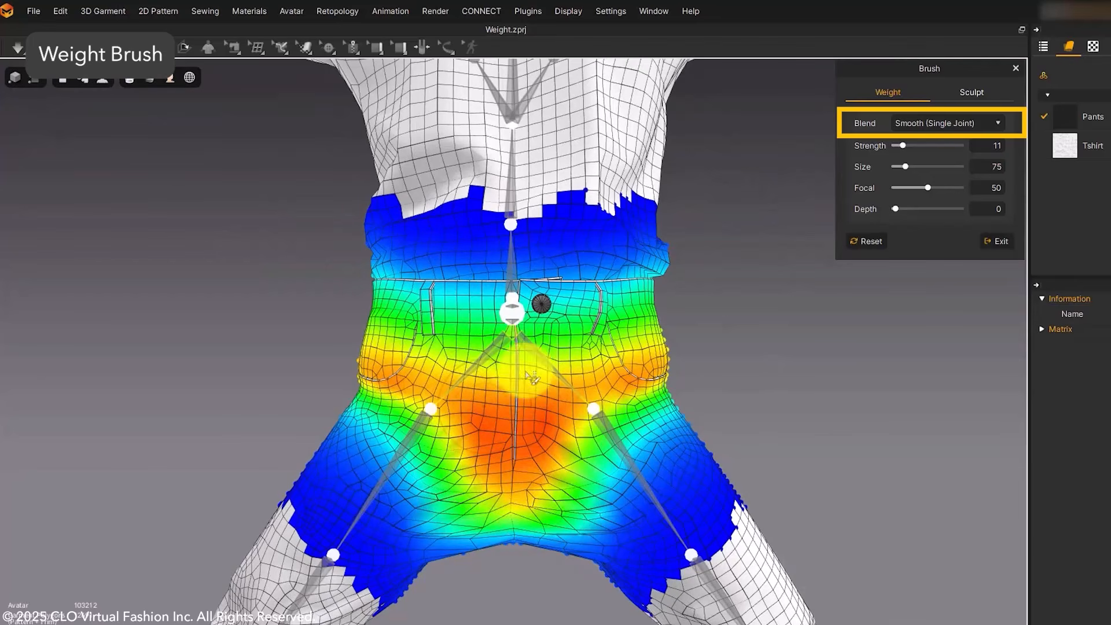
pyautogui.keyDown('ctrl'); pyautogui.keyDown('shift'); pyautogui.click(500, 344); pyautogui.keyUp('shift'); pyautogui.keyUp('ctrl')
pyautogui.keyDown('ctrl'); pyautogui.keyDown('shift'); pyautogui.click(500, 345); pyautogui.keyUp('shift'); pyautogui.keyUp('ctrl')
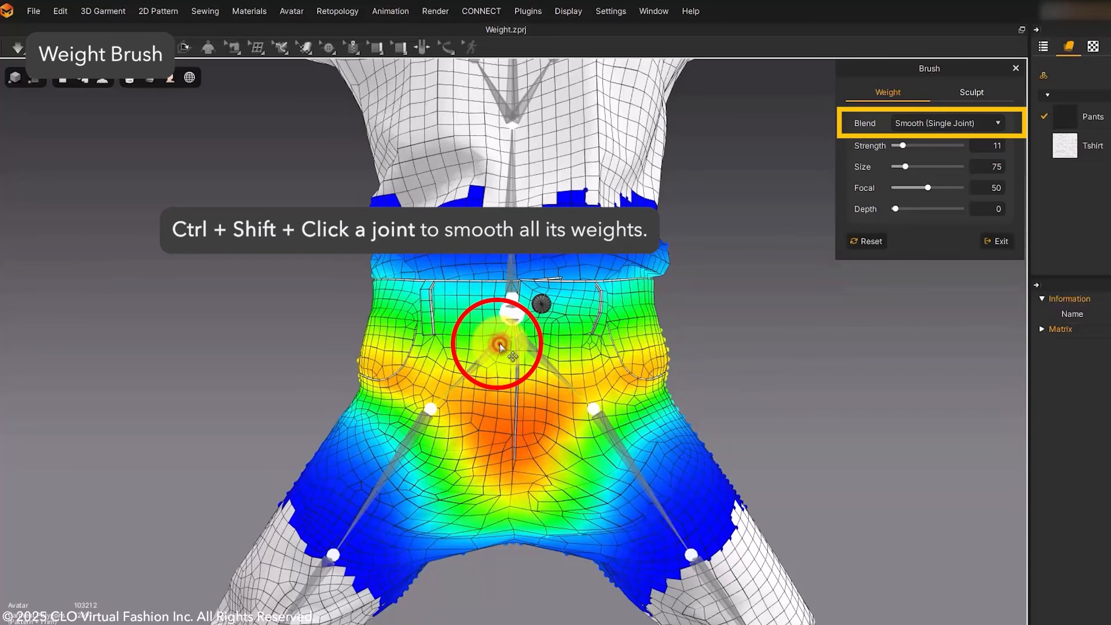
pyautogui.scroll(-5, 500, 345)
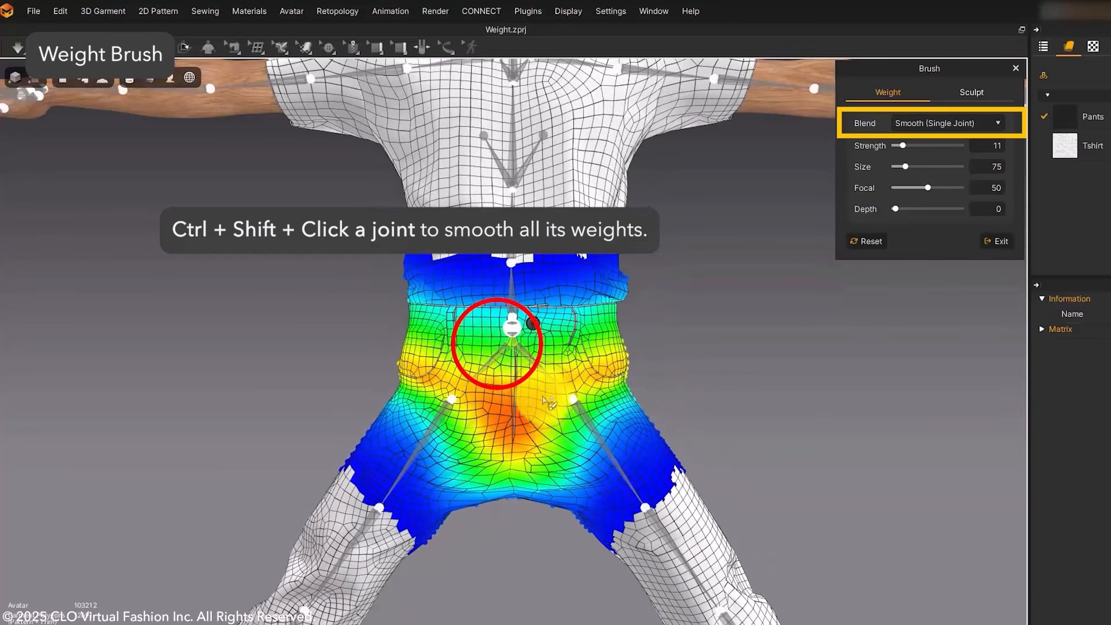
# Set the blend to Smooth (Multiple Joints) and smooth the weights across the garment's waist and hips
pyautogui.click(928, 126)
pyautogui.click(911, 167)
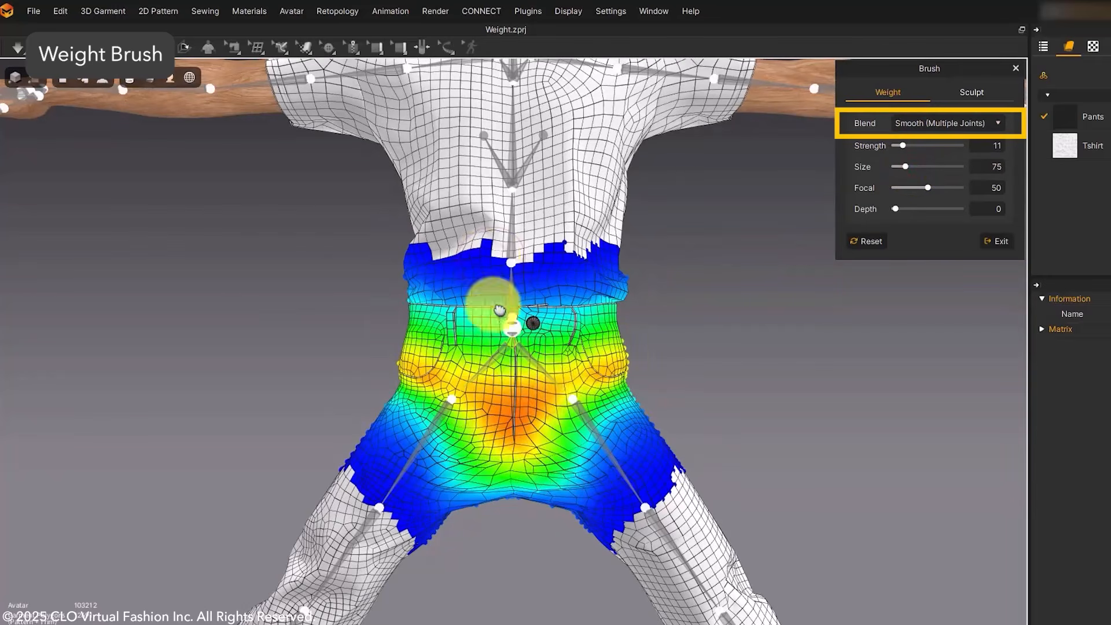
pyautogui.moveTo(498, 293); pyautogui.dragTo(489, 533, button='middle')
pyautogui.moveTo(404, 397)
pyautogui.mouseDown()
pyautogui.moveTo(326, 331)
pyautogui.moveTo(339, 300)
pyautogui.moveTo(657, 312)
pyautogui.moveTo(702, 346)
pyautogui.moveTo(496, 442)
pyautogui.moveTo(409, 417)
pyautogui.moveTo(405, 373)
pyautogui.moveTo(352, 315)
pyautogui.moveTo(389, 285)
pyautogui.moveTo(516, 310)
pyautogui.moveTo(585, 354)
pyautogui.mouseUp()
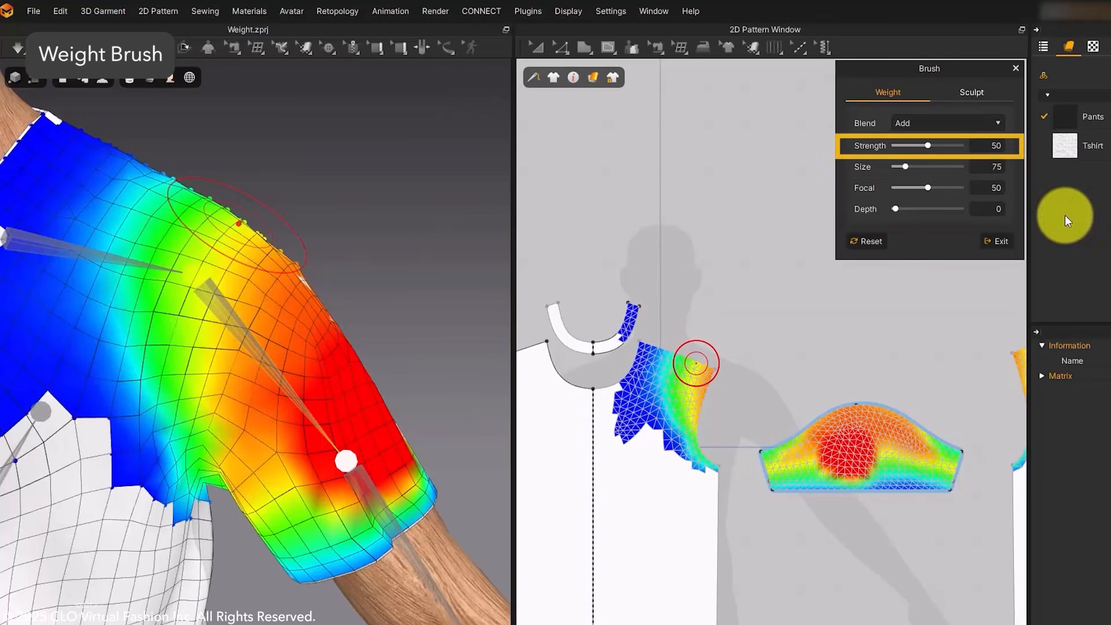
# Try a different brush strength, reset the brush settings to their defaults and exit the Weight Brush
pyautogui.moveTo(928, 145)
pyautogui.mouseDown()
pyautogui.moveTo(961, 146)
pyautogui.moveTo(909, 167)
pyautogui.moveTo(929, 168)
pyautogui.moveTo(910, 172)
pyautogui.moveTo(922, 169)
pyautogui.moveTo(937, 192)
pyautogui.moveTo(949, 187)
pyautogui.moveTo(919, 191)
pyautogui.moveTo(939, 188)
pyautogui.moveTo(908, 209)
pyautogui.moveTo(949, 210)
pyautogui.moveTo(920, 207)
pyautogui.moveTo(933, 209)
pyautogui.mouseUp()
pyautogui.click(879, 244)
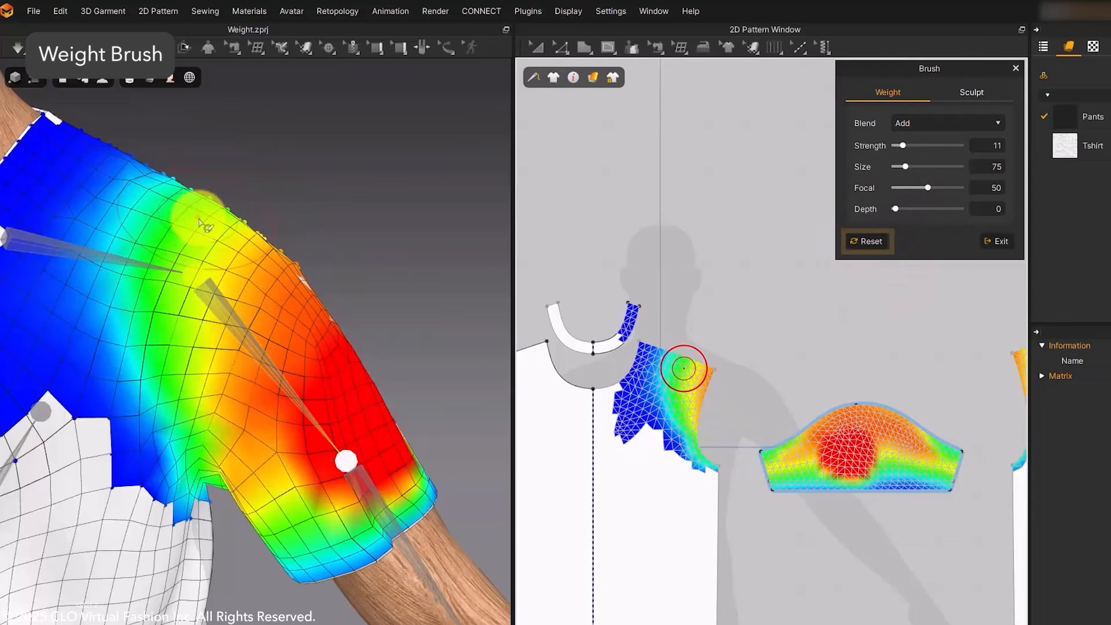
pyautogui.click(990, 242)
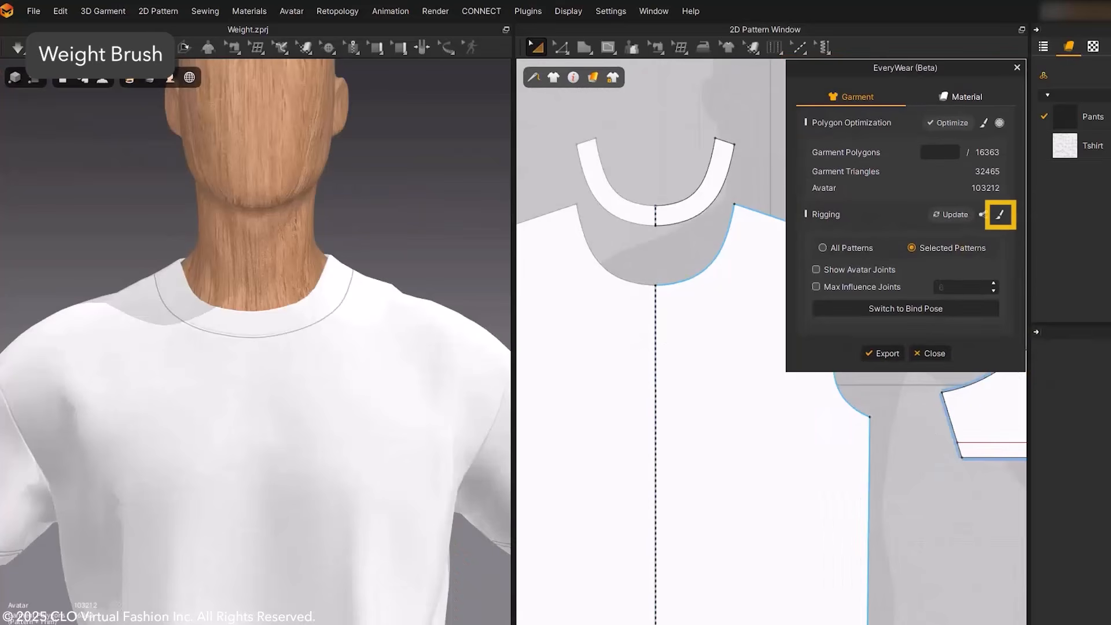
# Reopen the rigging Weight Brush, select the upper chest joint and paint weight in Add mode on the T-shirt's chest
pyautogui.click(1007, 217)
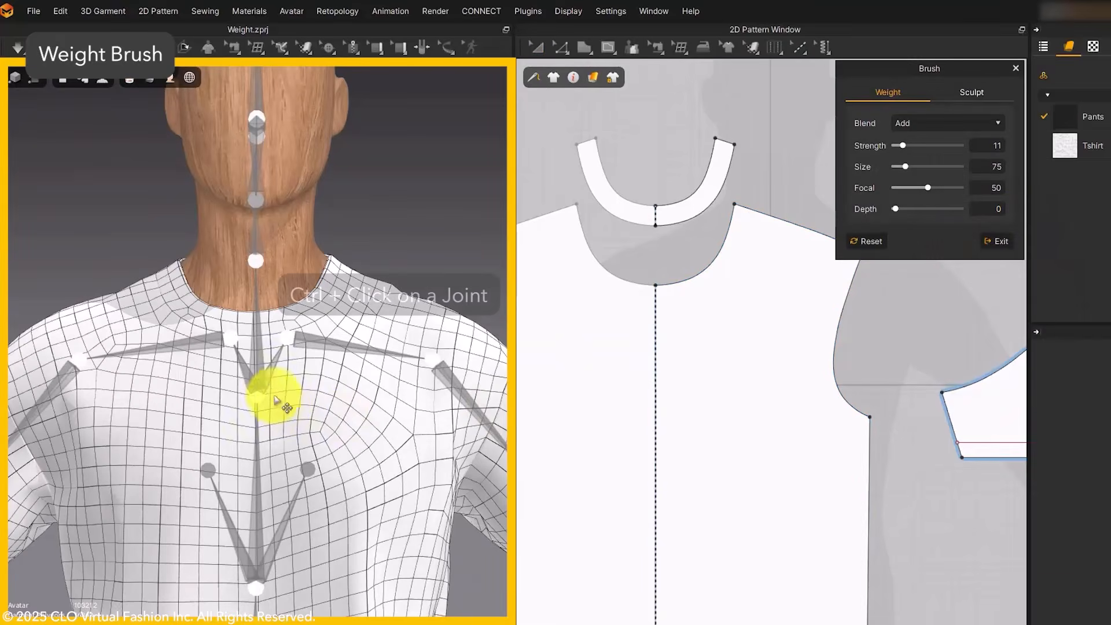
pyautogui.keyDown('ctrl'); pyautogui.click(263, 381); pyautogui.keyUp('ctrl')
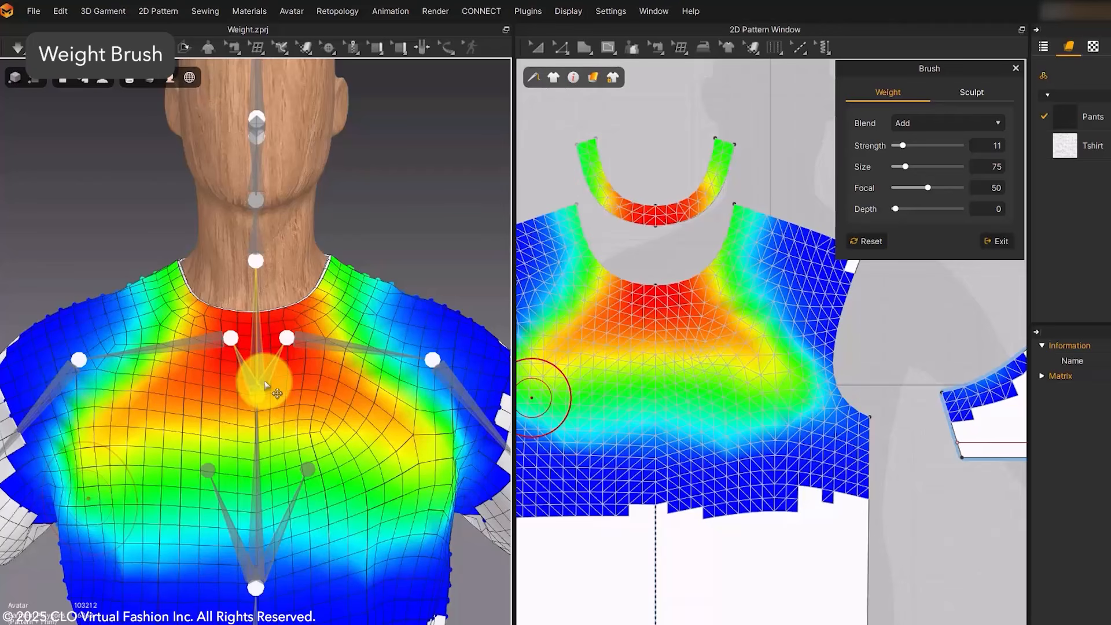
pyautogui.moveTo(332, 417); pyautogui.dragTo(310, 437)
# Paint the chest joint's weights on the 3D T-shirt in Subtract mode and in Smooth mode
pyautogui.click(920, 123)
pyautogui.click(918, 150)
pyautogui.moveTo(226, 417); pyautogui.dragTo(324, 457)
pyautogui.click(929, 122)
pyautogui.click(912, 158)
pyautogui.moveTo(248, 469)
pyautogui.mouseDown()
pyautogui.moveTo(139, 398)
pyautogui.moveTo(320, 344)
pyautogui.mouseUp()
# Paint the chest joint's weights on the 2D front pattern using the Add, Subtract and Smooth blend modes in turn
pyautogui.click(921, 123)
pyautogui.click(920, 137)
pyautogui.moveTo(707, 332)
pyautogui.mouseDown()
pyautogui.moveTo(630, 359)
pyautogui.moveTo(721, 313)
pyautogui.mouseUp()
pyautogui.click(939, 122)
pyautogui.click(930, 145)
pyautogui.moveTo(697, 370)
pyautogui.mouseDown()
pyautogui.moveTo(576, 347)
pyautogui.moveTo(739, 335)
pyautogui.mouseUp()
pyautogui.click(917, 123)
pyautogui.click(912, 158)
pyautogui.moveTo(665, 335)
pyautogui.mouseDown()
pyautogui.moveTo(588, 347)
pyautogui.moveTo(723, 334)
pyautogui.moveTo(713, 359)
pyautogui.mouseUp()
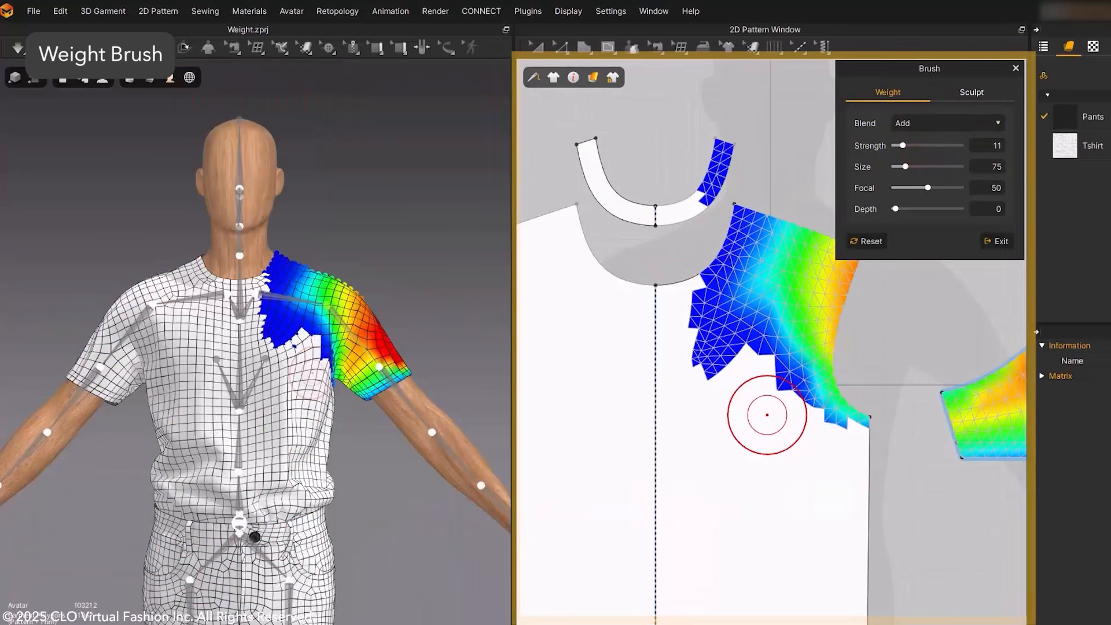
# Switch from the Weight Brush to the avatar joints and rotate the left arm from its shoulder joint to check the garment's deformation
pyautogui.hotkey('shift', 'x')
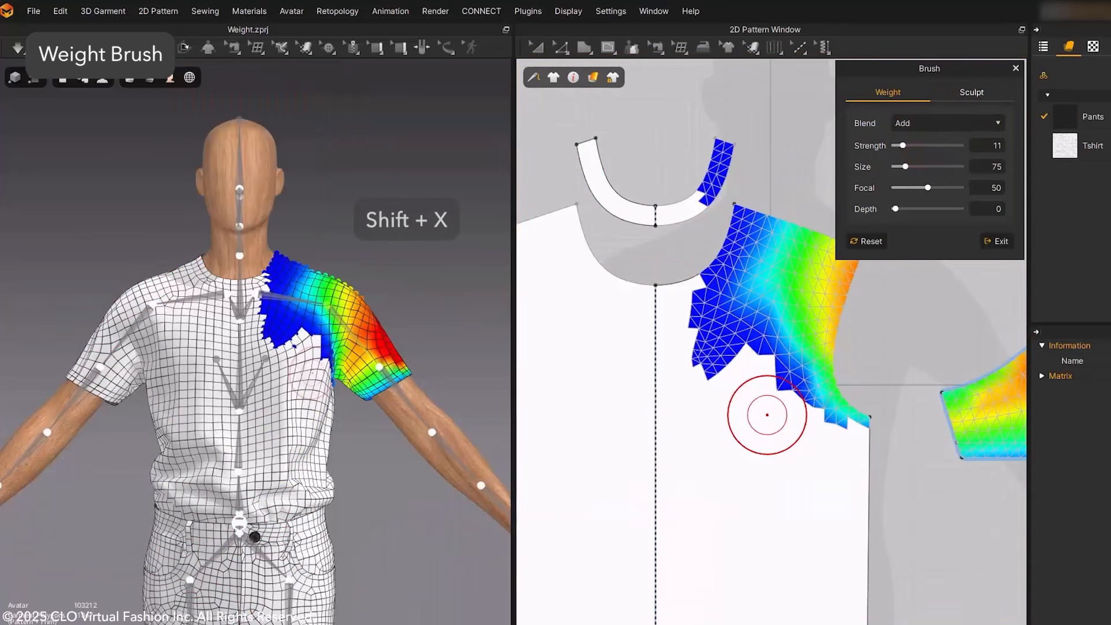
pyautogui.click(940, 467)
pyautogui.click(391, 547)
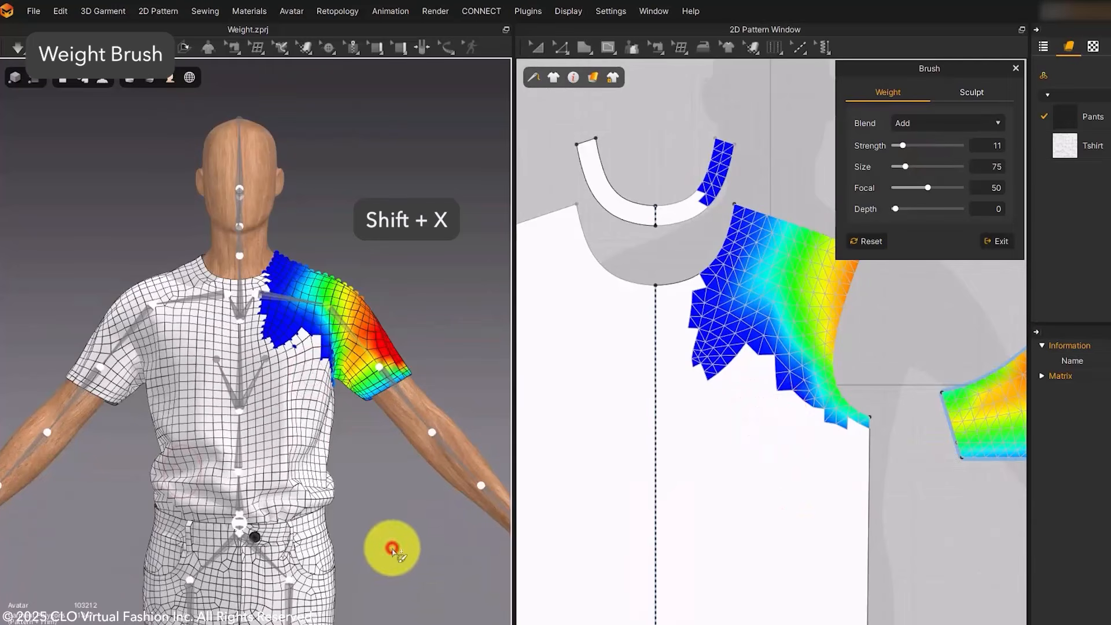
pyautogui.scroll(-2, 393, 549)
pyautogui.hotkey('shift', 'x')
pyautogui.click(337, 342)
pyautogui.scroll(-2, 345, 291)
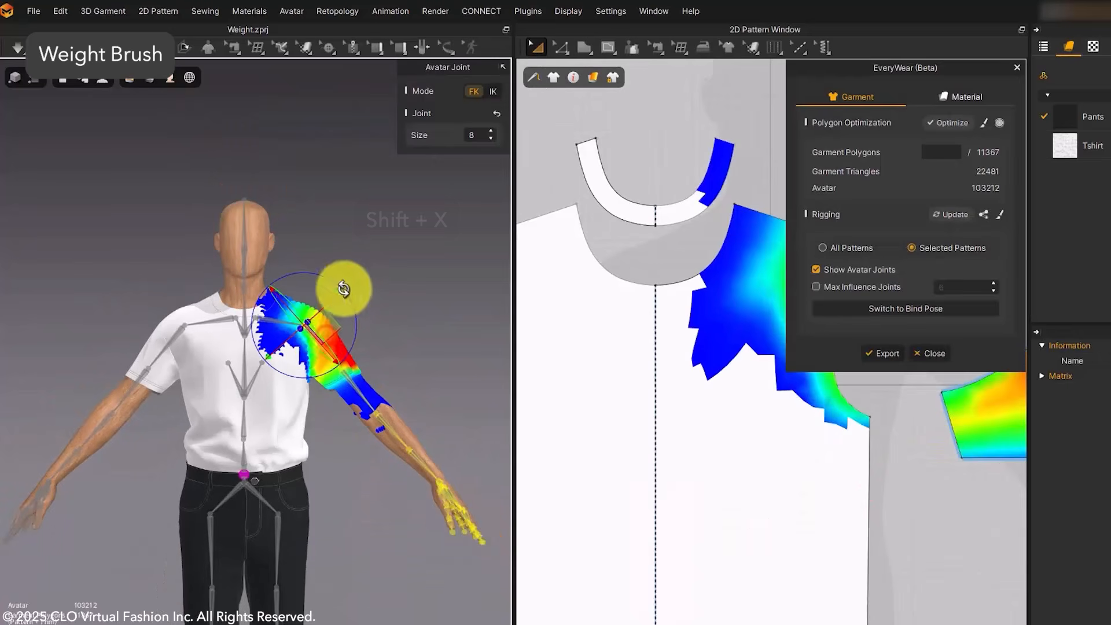
pyautogui.click(350, 280)
pyautogui.moveTo(355, 319); pyautogui.dragTo(424, 412)
pyautogui.click(424, 411)
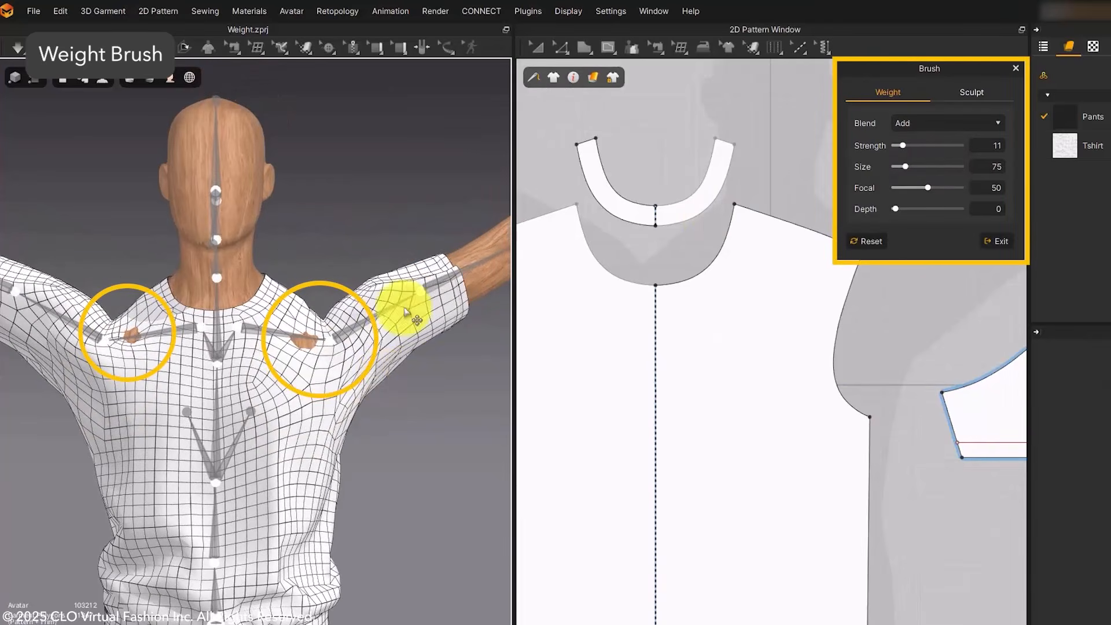
# Select the left upper arm joint, change the brush blend mode and paint out the exposed skin gaps on the T-shirt's shoulders
pyautogui.click(347, 324)
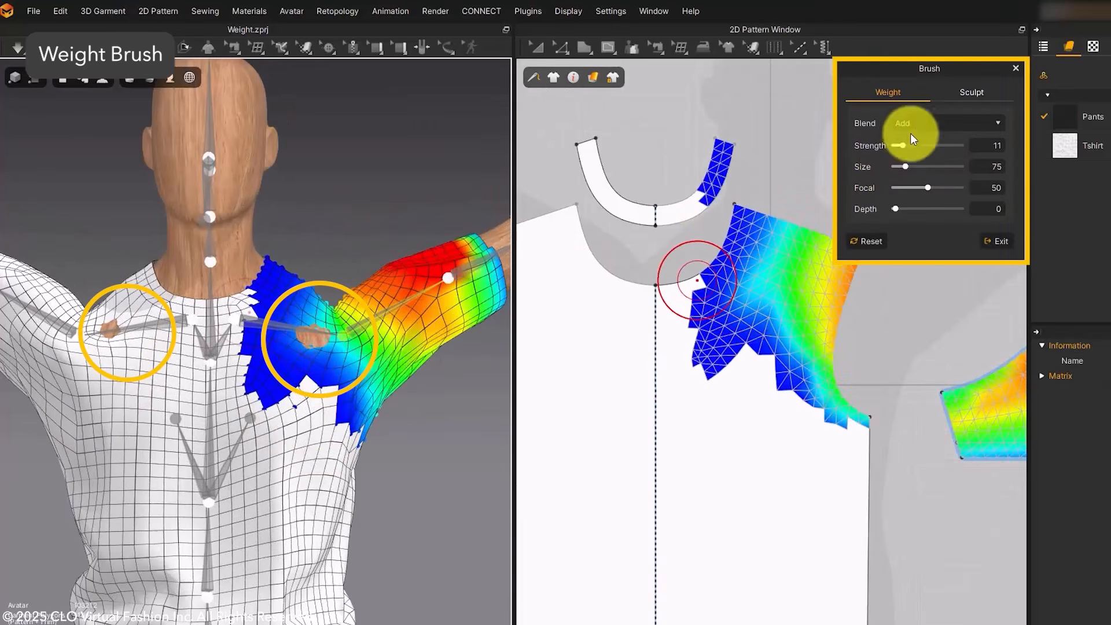
pyautogui.click(920, 124)
pyautogui.click(907, 149)
pyautogui.moveTo(313, 335)
pyautogui.mouseDown()
pyautogui.moveTo(298, 354)
pyautogui.moveTo(321, 333)
pyautogui.mouseUp()
pyautogui.click(111, 328)
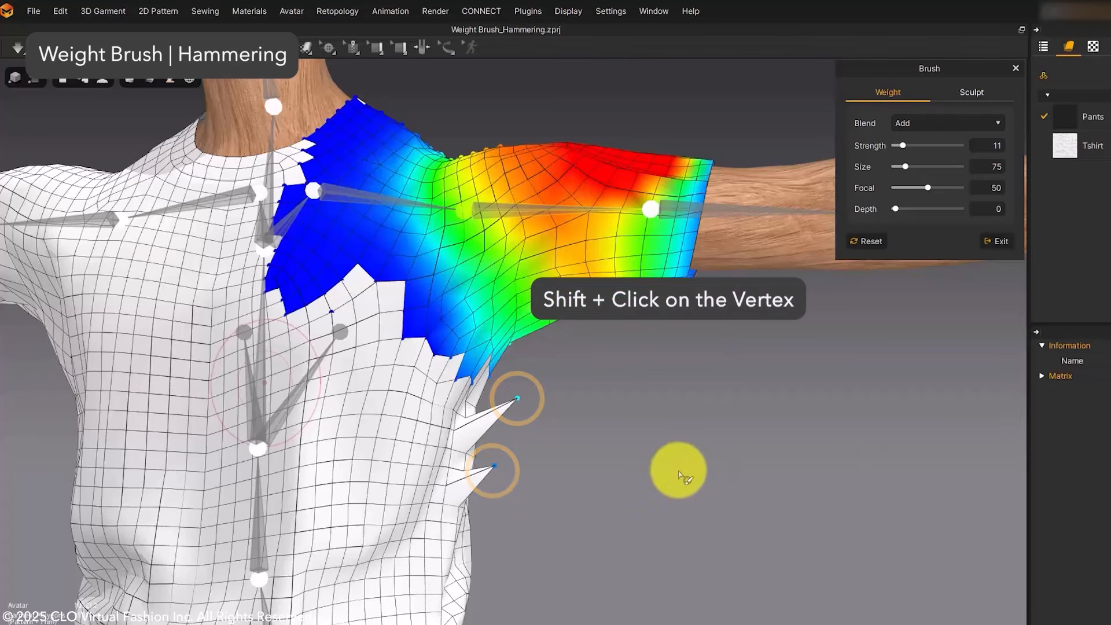
# Hammer the stray protruding vertices below the T-shirt's left armpit so their weights match the surrounding mesh
pyautogui.scroll(3, 668, 465)
pyautogui.scroll(5, 573, 491)
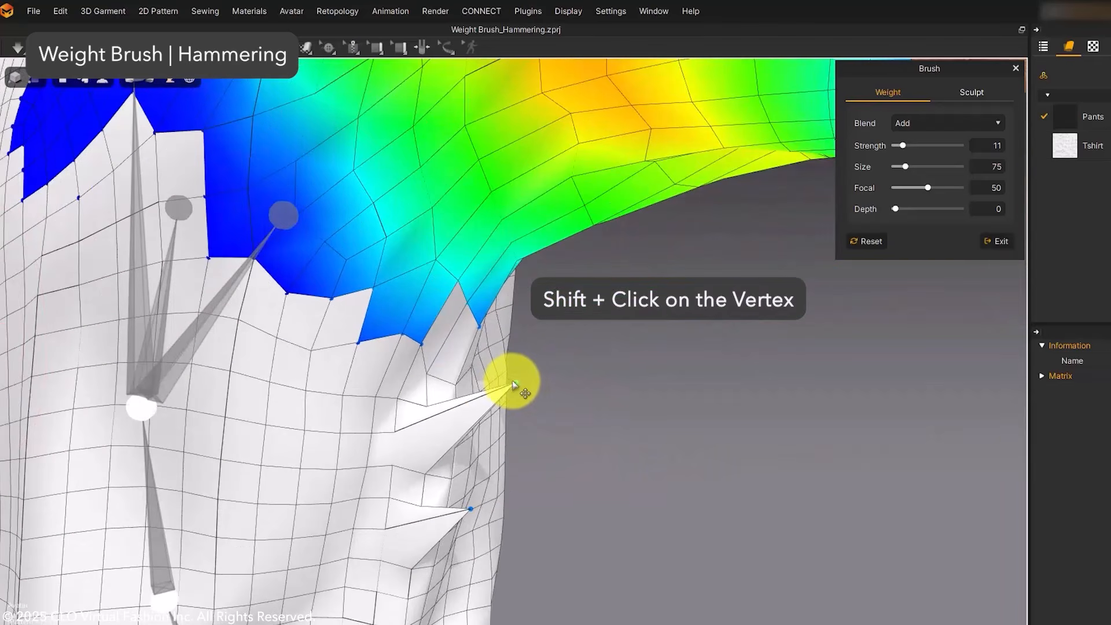
pyautogui.keyDown('shift'); pyautogui.click(516, 383); pyautogui.keyUp('shift')
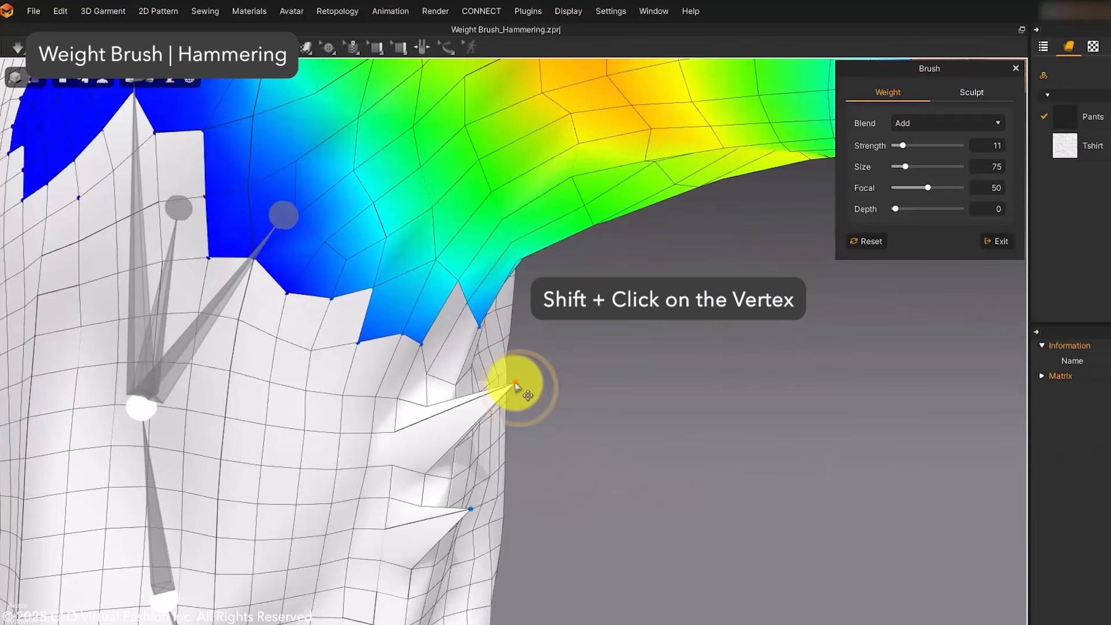
pyautogui.keyDown('shift'); pyautogui.click(470, 509); pyautogui.keyUp('shift')
pyautogui.moveTo(475, 510); pyautogui.dragTo(479, 509, button='right')
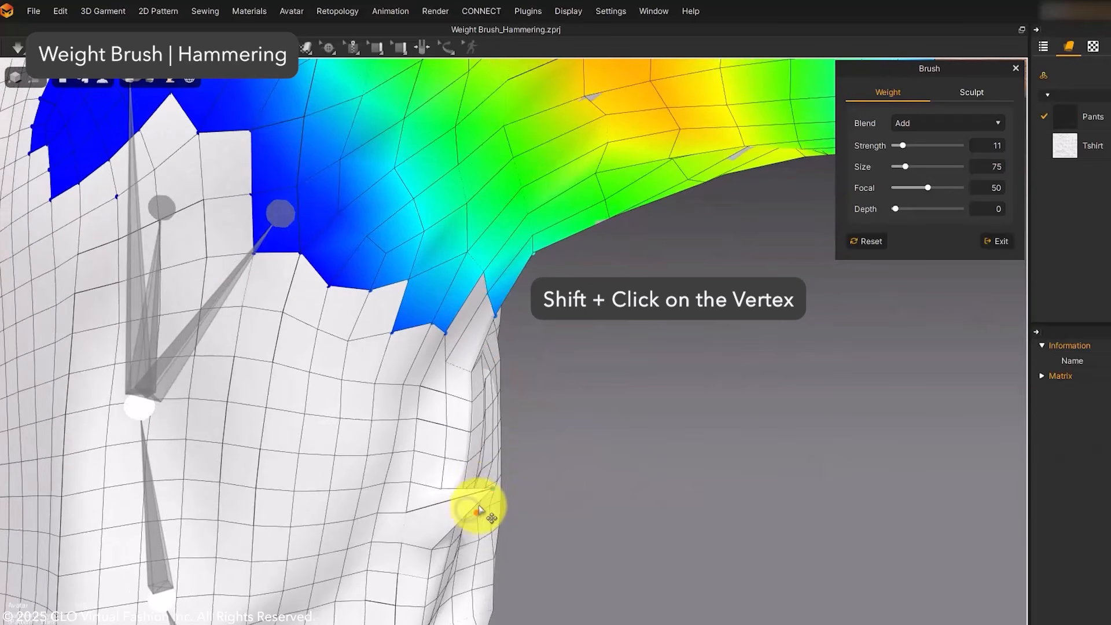
pyautogui.keyDown('shift'); pyautogui.click(487, 491); pyautogui.keyUp('shift')
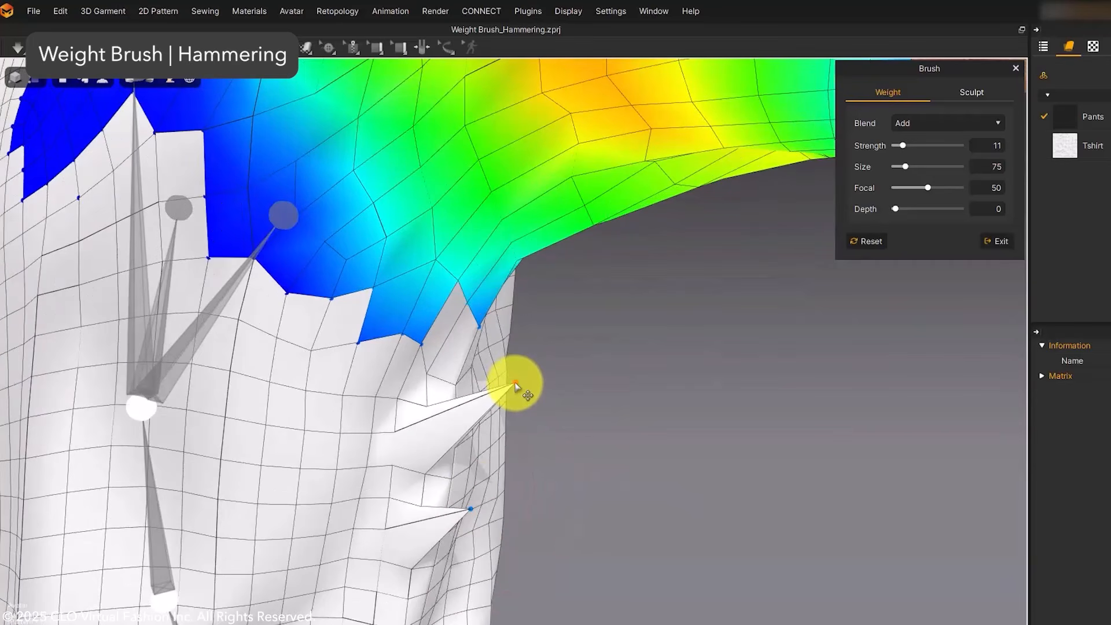
pyautogui.keyDown('shift'); pyautogui.click(516, 385); pyautogui.keyUp('shift')
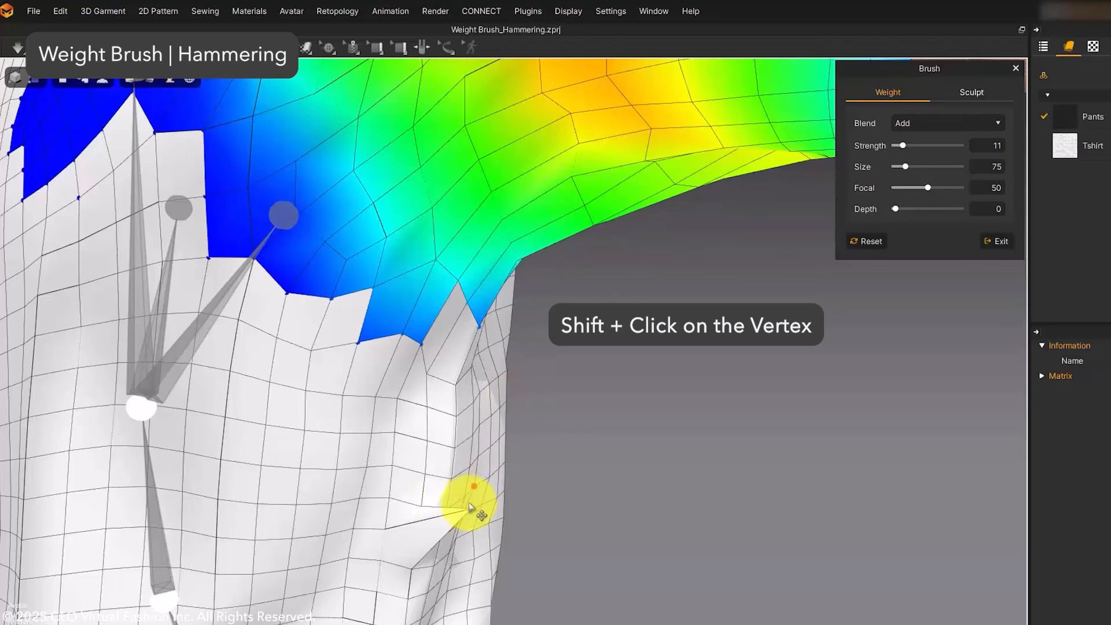
pyautogui.moveTo(471, 510); pyautogui.dragTo(474, 509, button='right')
pyautogui.keyDown('shift'); pyautogui.click(486, 491); pyautogui.keyUp('shift')
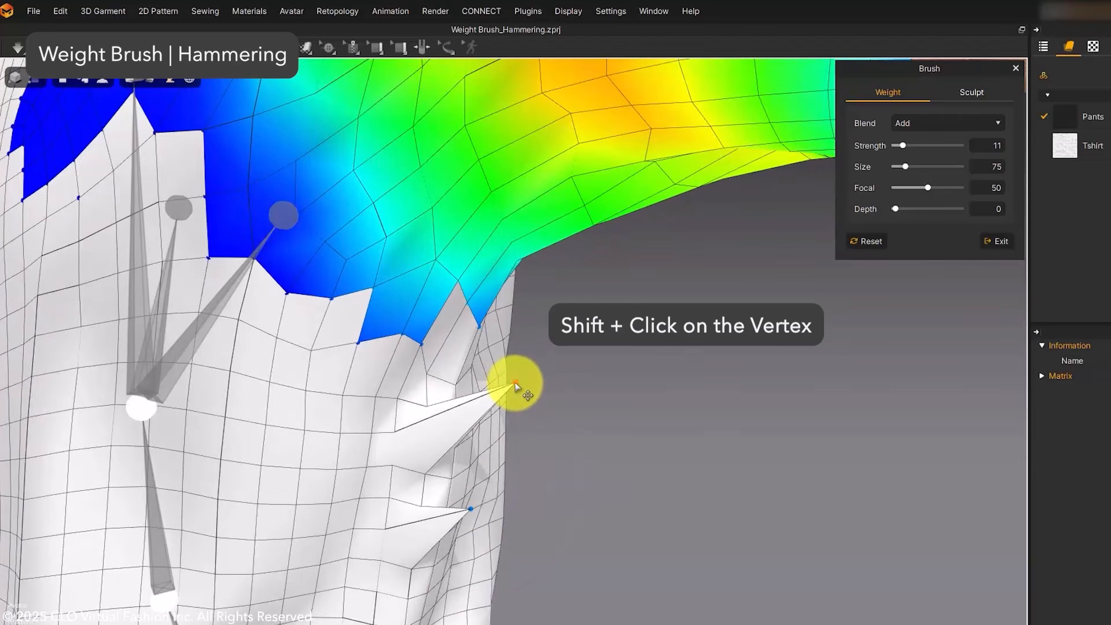
pyautogui.keyDown('shift'); pyautogui.click(516, 386); pyautogui.keyUp('shift')
pyautogui.moveTo(467, 508); pyautogui.dragTo(472, 511, button='right')
pyautogui.keyDown('shift'); pyautogui.click(486, 492); pyautogui.keyUp('shift')
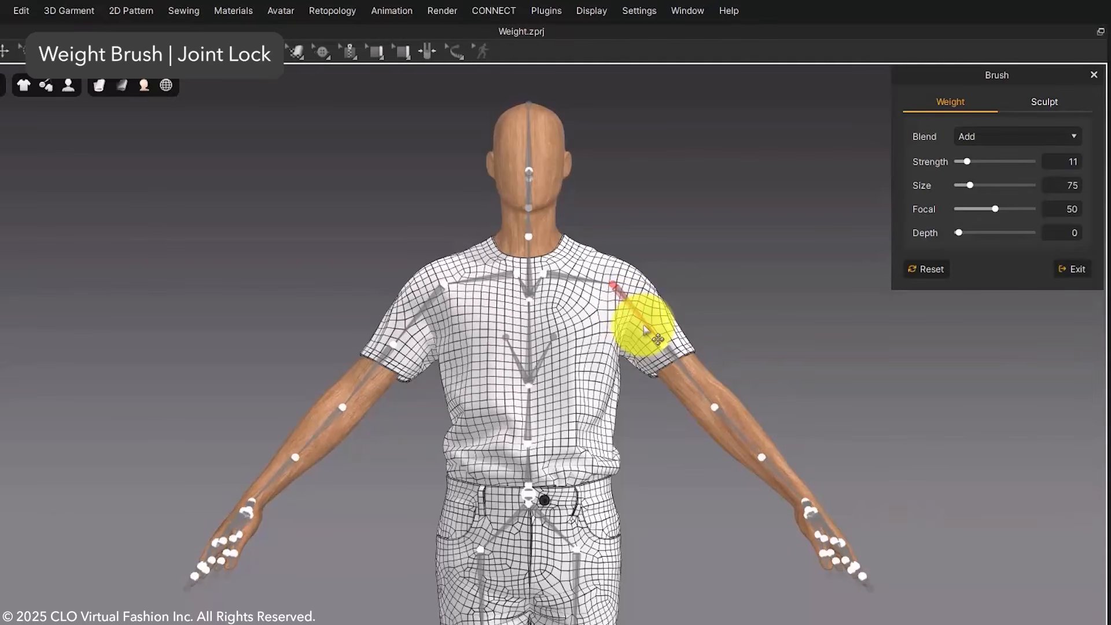
# Lock the weights of all the avatar's joints and release the locks again
pyautogui.hotkey('ctrl', 'a')
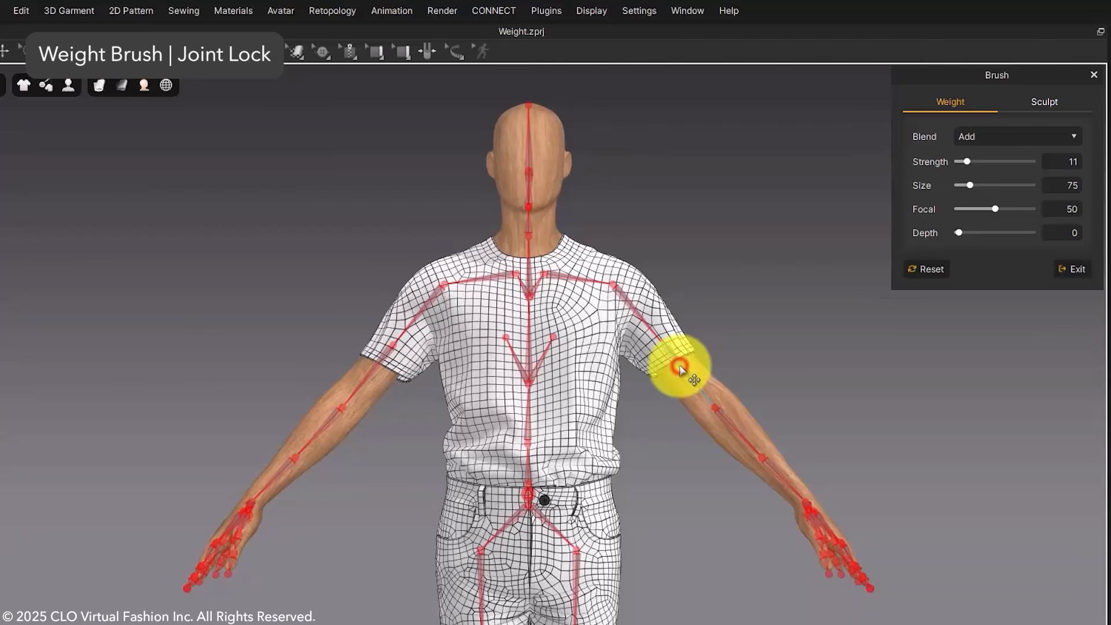
pyautogui.click(632, 309)
pyautogui.click(629, 307)
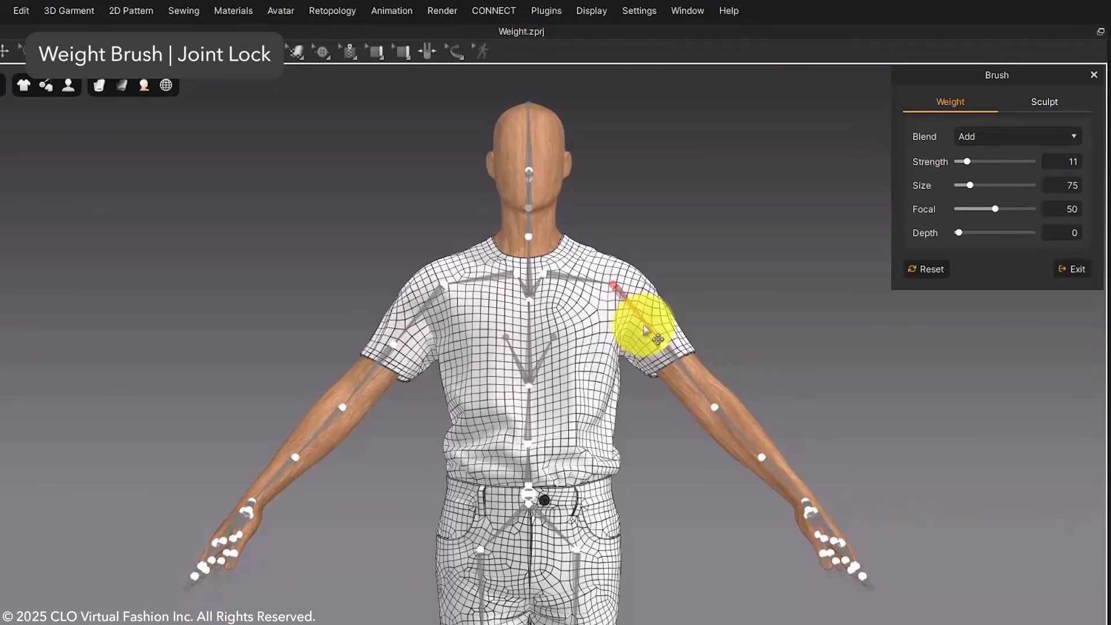
pyautogui.click(680, 370)
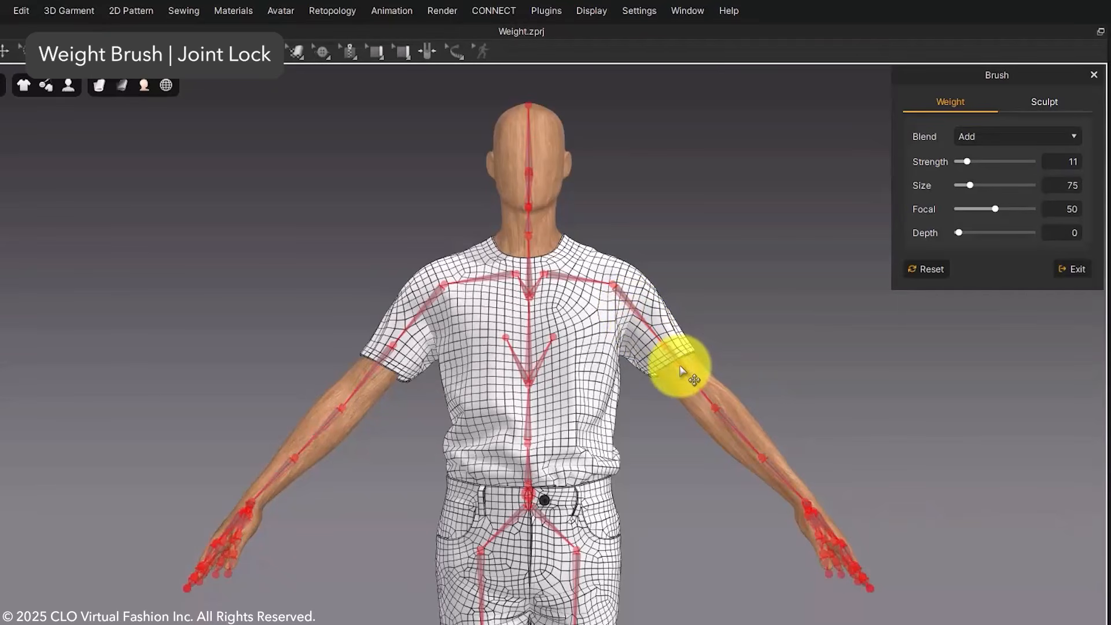
pyautogui.click(680, 371)
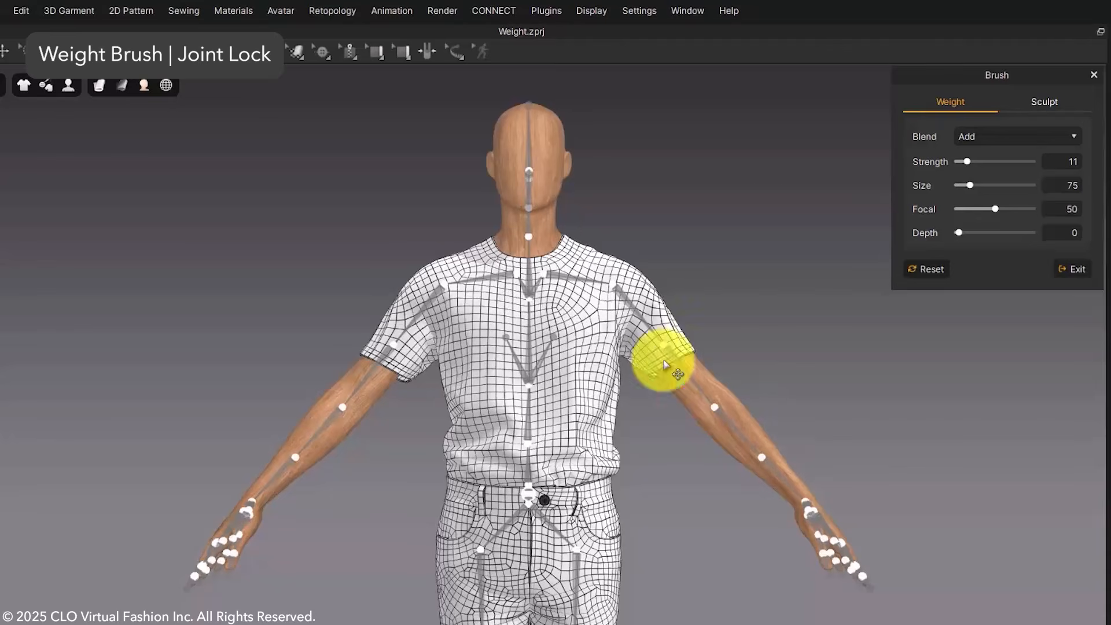
# Lock the left upper arm joint on its own, lock all joints at once and toggle the locks again
pyautogui.keyDown('alt'); pyautogui.click(628, 307); pyautogui.keyUp('alt')
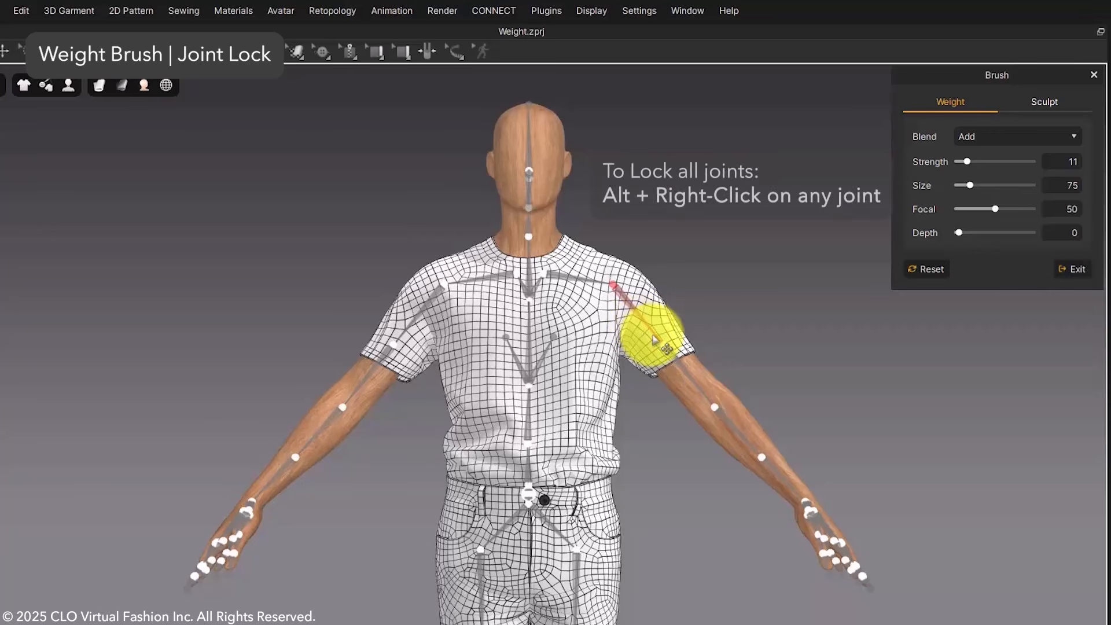
pyautogui.keyDown('alt'); pyautogui.rightClick(683, 370); pyautogui.keyUp('alt')
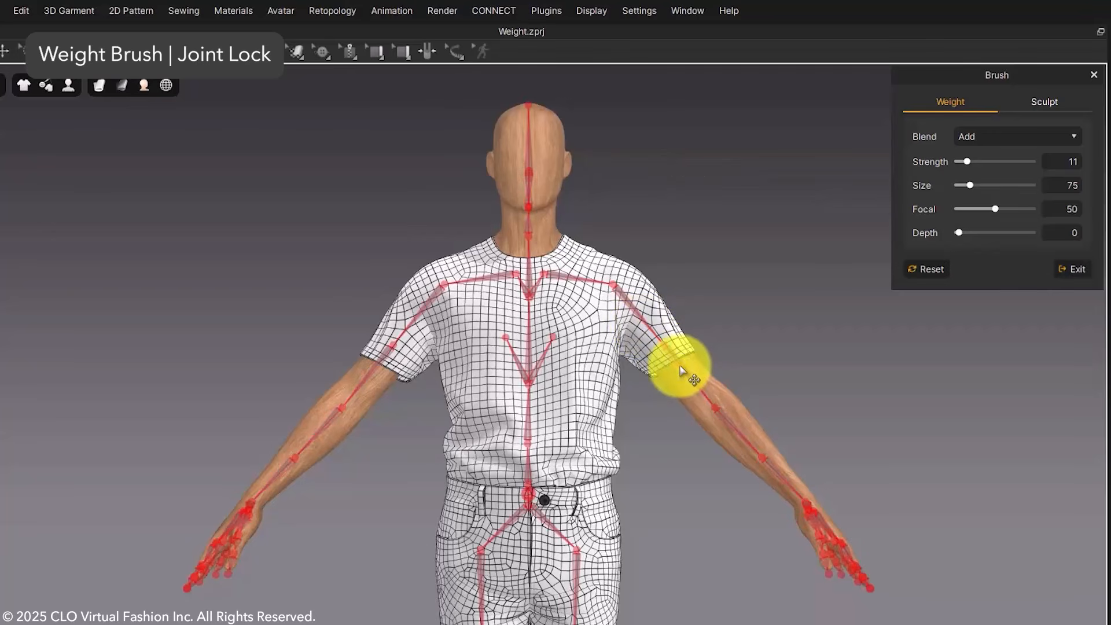
pyautogui.keyDown('alt'); pyautogui.click(681, 367); pyautogui.keyUp('alt')
pyautogui.keyDown('alt'); pyautogui.rightClick(634, 311); pyautogui.keyUp('alt')
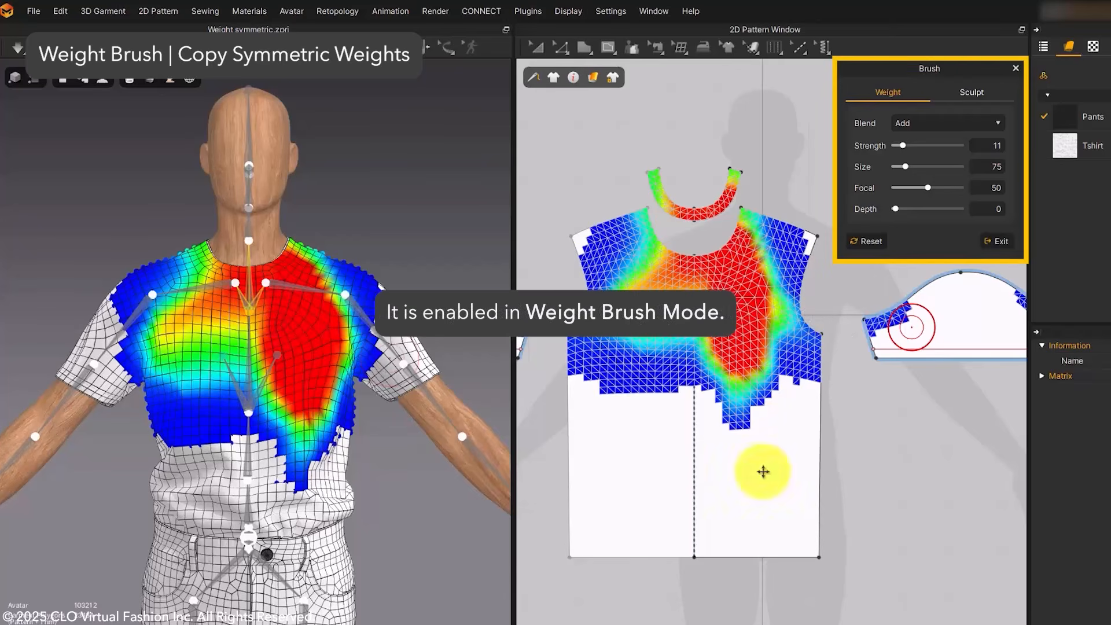
# Select a front half of the T-shirt body and apply Copy Symmetric Weights to its symmetric pattern
pyautogui.click(397, 504)
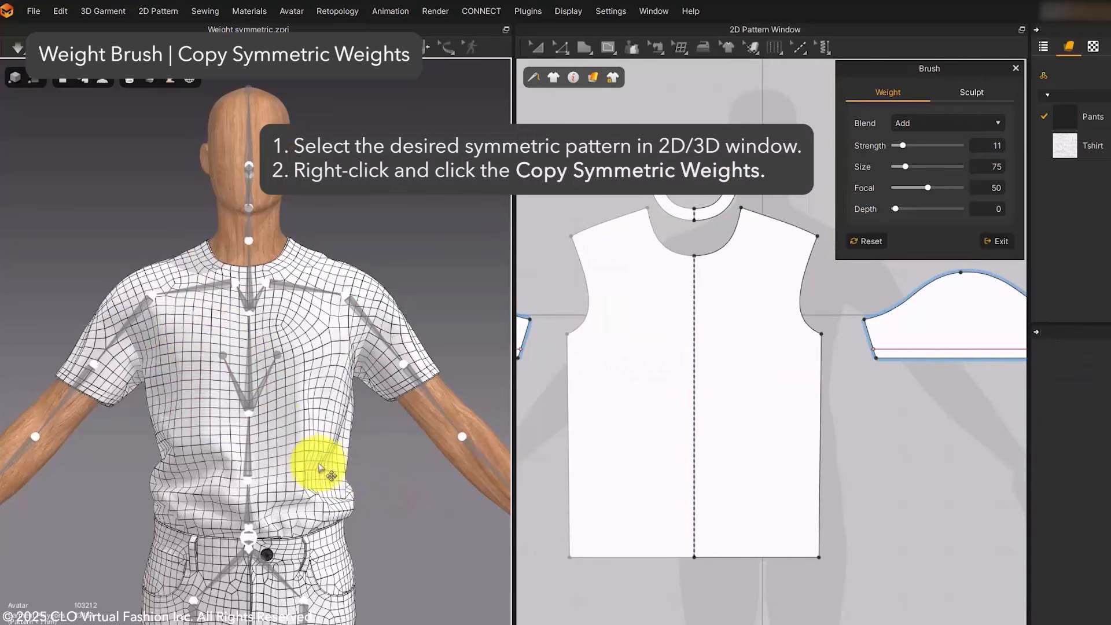
pyautogui.click(282, 431)
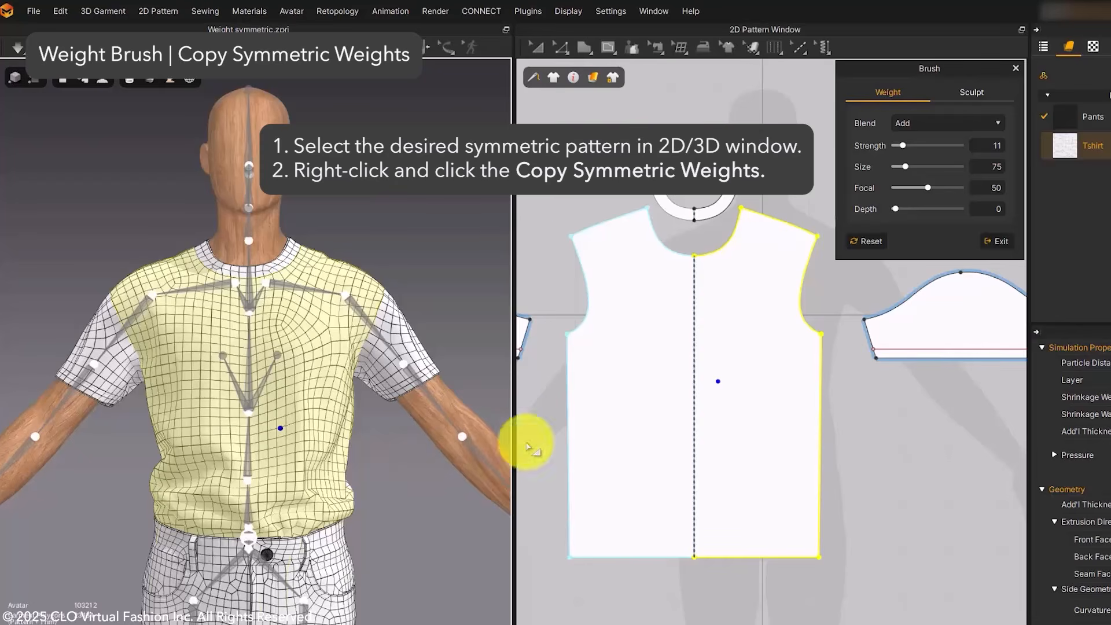
pyautogui.click(587, 404)
pyautogui.rightClick(598, 373)
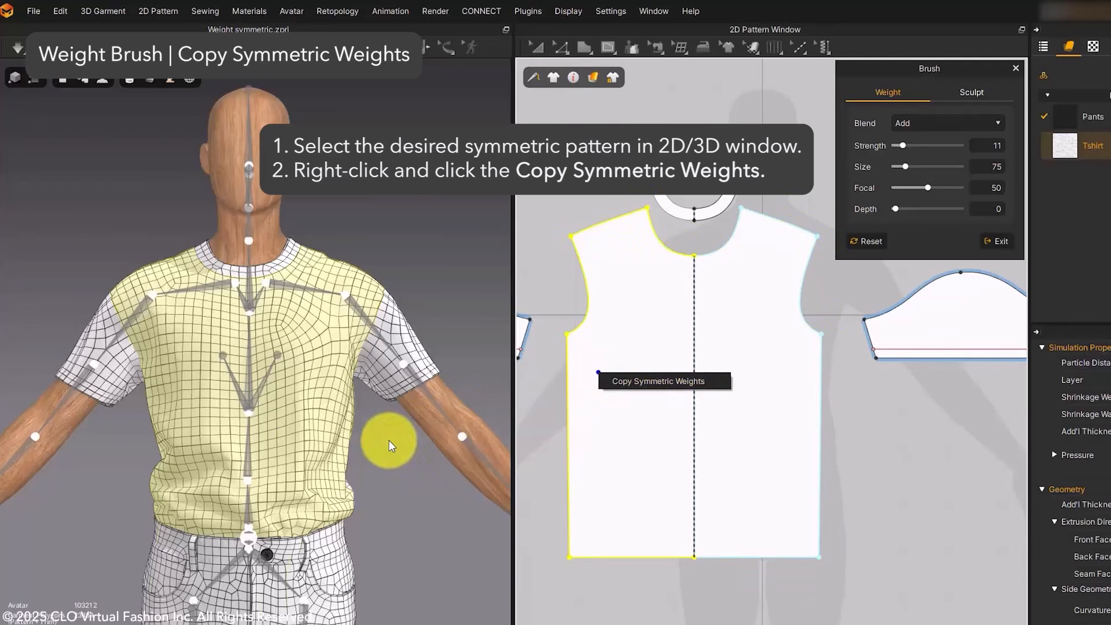
pyautogui.click(186, 397)
pyautogui.rightClick(186, 398)
pyautogui.click(207, 412)
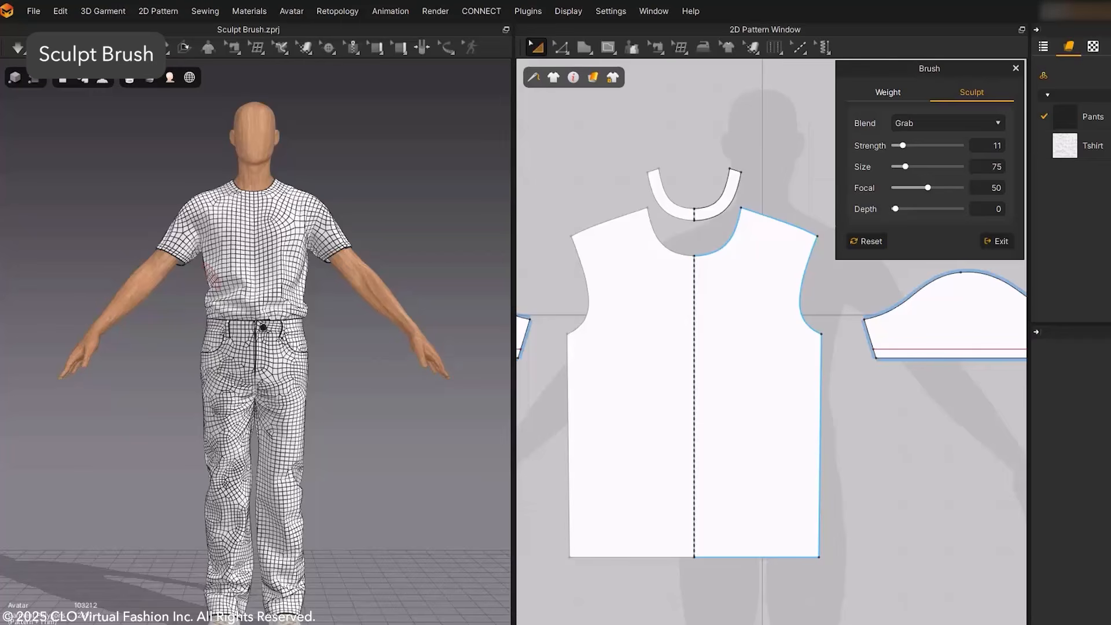
# Sculpt the front of the pants with the Grab blend mode to cover the T-shirt bits poking through near the fly and waistband
pyautogui.click(994, 123)
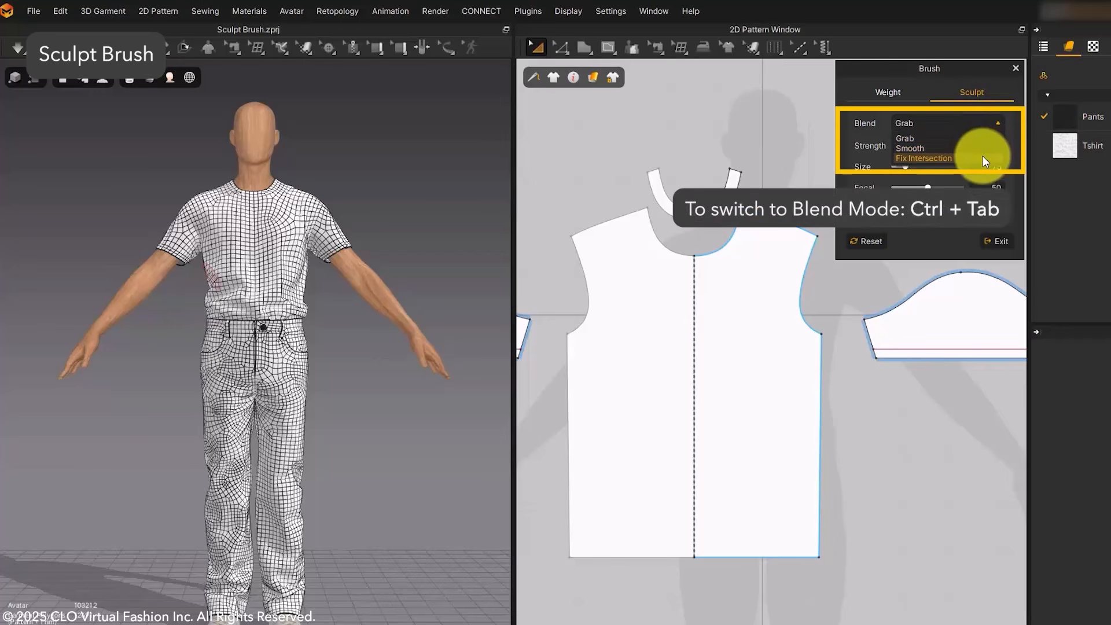
pyautogui.click(1014, 155)
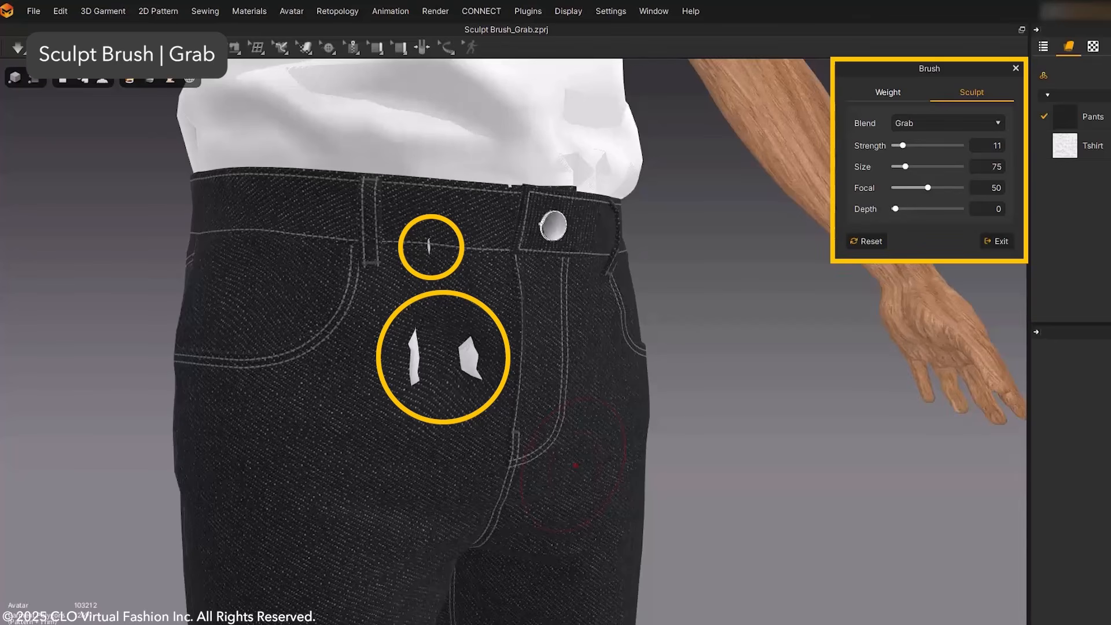
pyautogui.scroll(2, 382, 441)
pyautogui.moveTo(464, 420); pyautogui.dragTo(480, 429, button='right')
pyautogui.moveTo(463, 420); pyautogui.dragTo(484, 391)
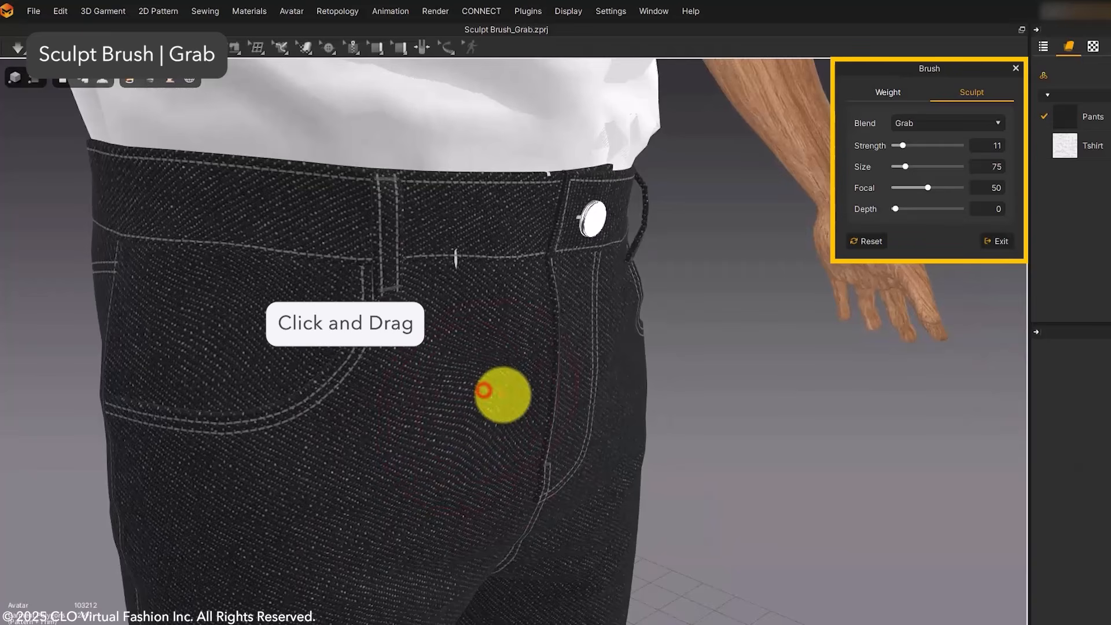
pyautogui.moveTo(457, 266); pyautogui.dragTo(472, 274)
pyautogui.moveTo(483, 378)
pyautogui.mouseDown(button='right')
pyautogui.moveTo(526, 392)
pyautogui.moveTo(437, 373)
pyautogui.mouseUp(button='right')
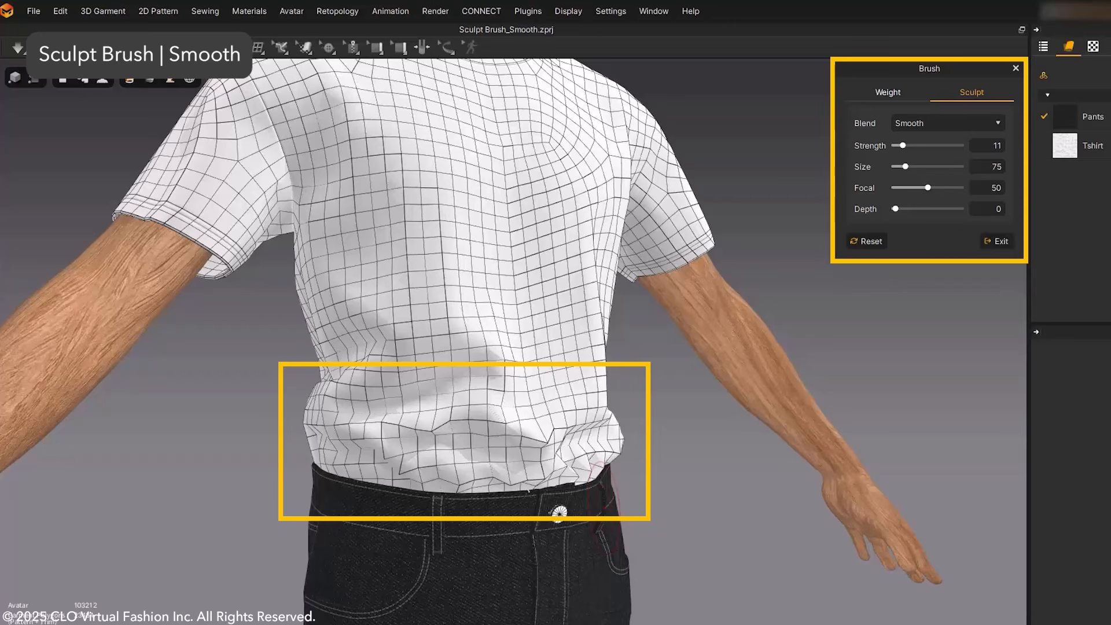
# Smooth the bunched wrinkles along the T-shirt's lower front and side with the Smooth sculpt brush
pyautogui.moveTo(458, 466)
pyautogui.mouseDown()
pyautogui.moveTo(563, 429)
pyautogui.moveTo(550, 476)
pyautogui.moveTo(342, 401)
pyautogui.moveTo(590, 508)
pyautogui.mouseUp()
pyautogui.moveTo(590, 508)
pyautogui.mouseDown(button='right')
pyautogui.moveTo(550, 441)
pyautogui.moveTo(613, 433)
pyautogui.moveTo(509, 446)
pyautogui.mouseUp(button='right')
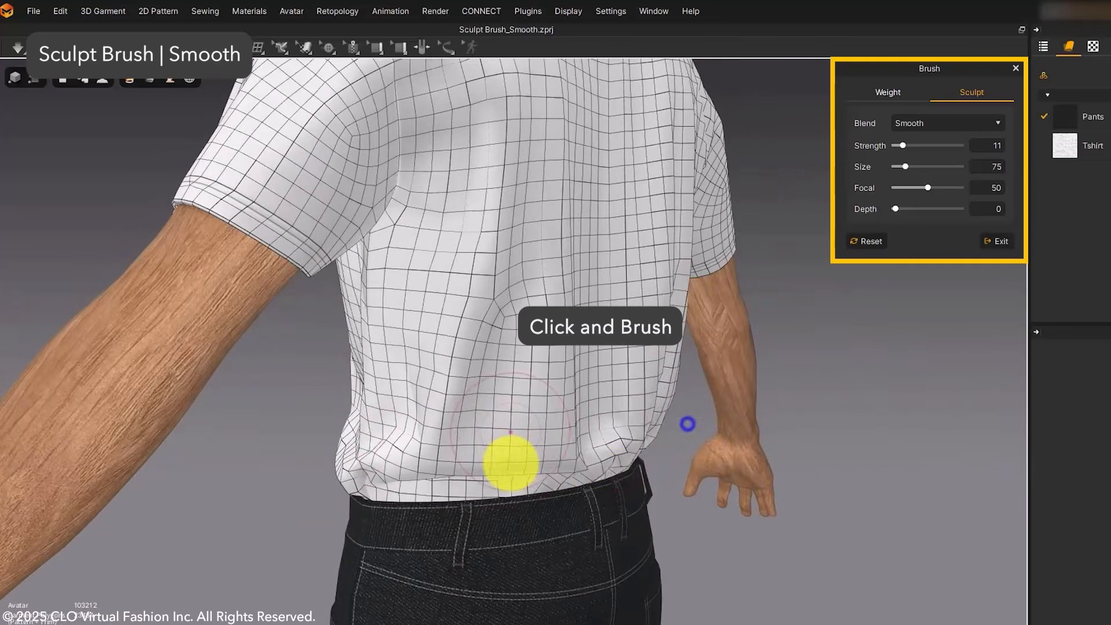
pyautogui.moveTo(640, 454)
pyautogui.mouseDown(button='right')
pyautogui.moveTo(508, 446)
pyautogui.moveTo(659, 451)
pyautogui.mouseUp(button='right')
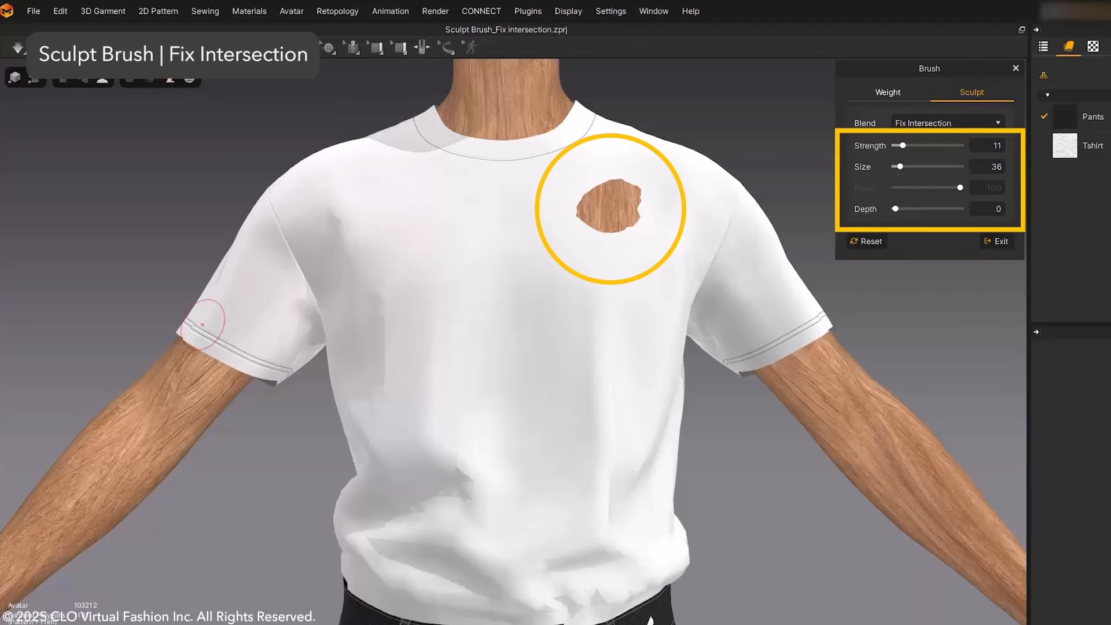
# Brush over the skin gap on the T-shirt's chest and the shirt poking through the pants waistband with Fix Intersection at size 36
pyautogui.moveTo(602, 235)
pyautogui.mouseDown()
pyautogui.moveTo(637, 181)
pyautogui.moveTo(618, 229)
pyautogui.moveTo(625, 203)
pyautogui.mouseUp()
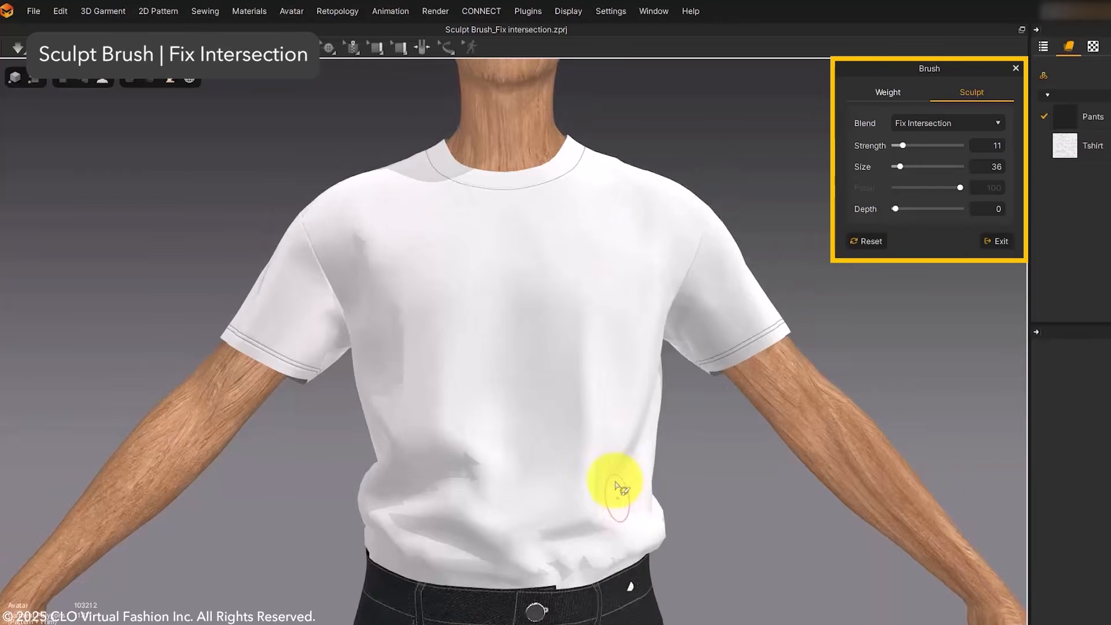
pyautogui.scroll(5, 619, 483)
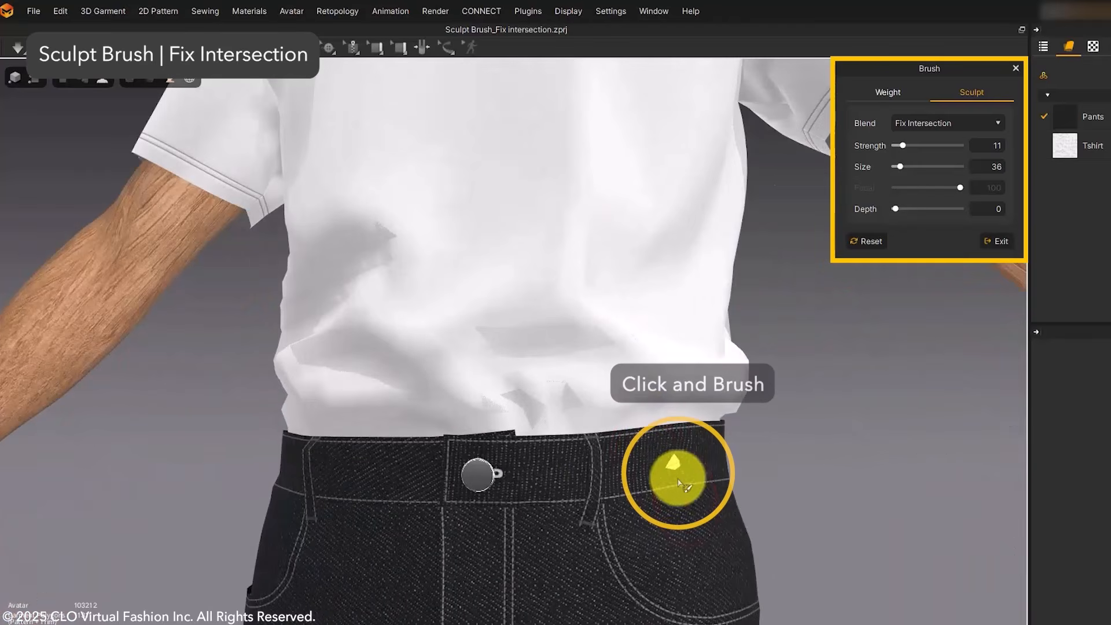
pyautogui.moveTo(679, 482)
pyautogui.mouseDown()
pyautogui.moveTo(671, 467)
pyautogui.moveTo(689, 491)
pyautogui.mouseUp()
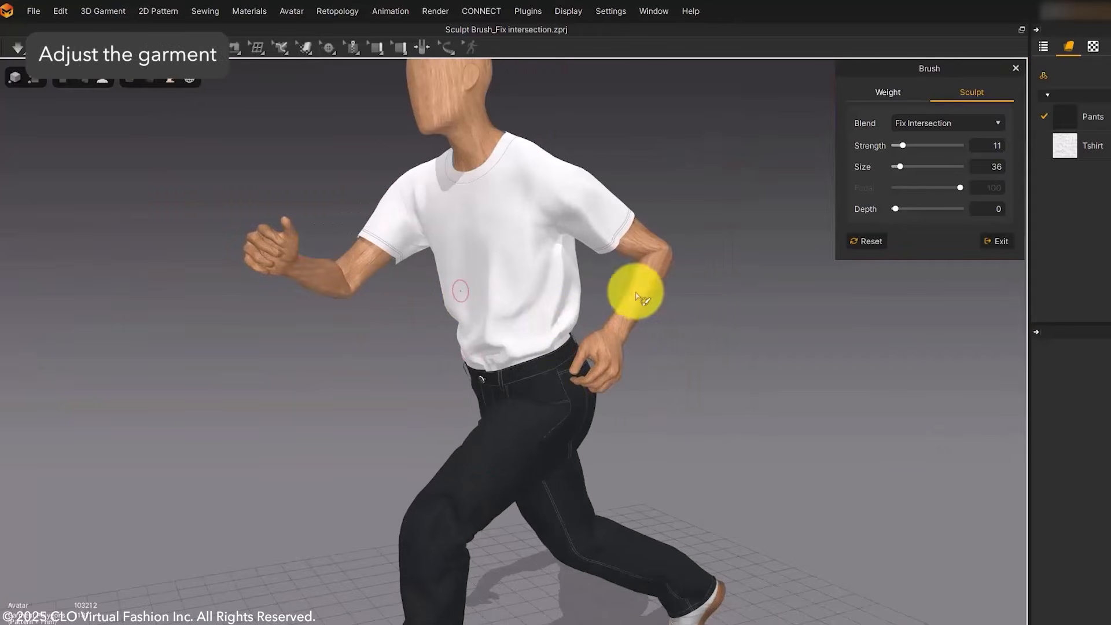
# Load a full-body avatar pose with Pose Only and repair the exposed shoulder area with the Fix Intersection sculpt brush, exiting the brush when done
pyautogui.click(887, 92)
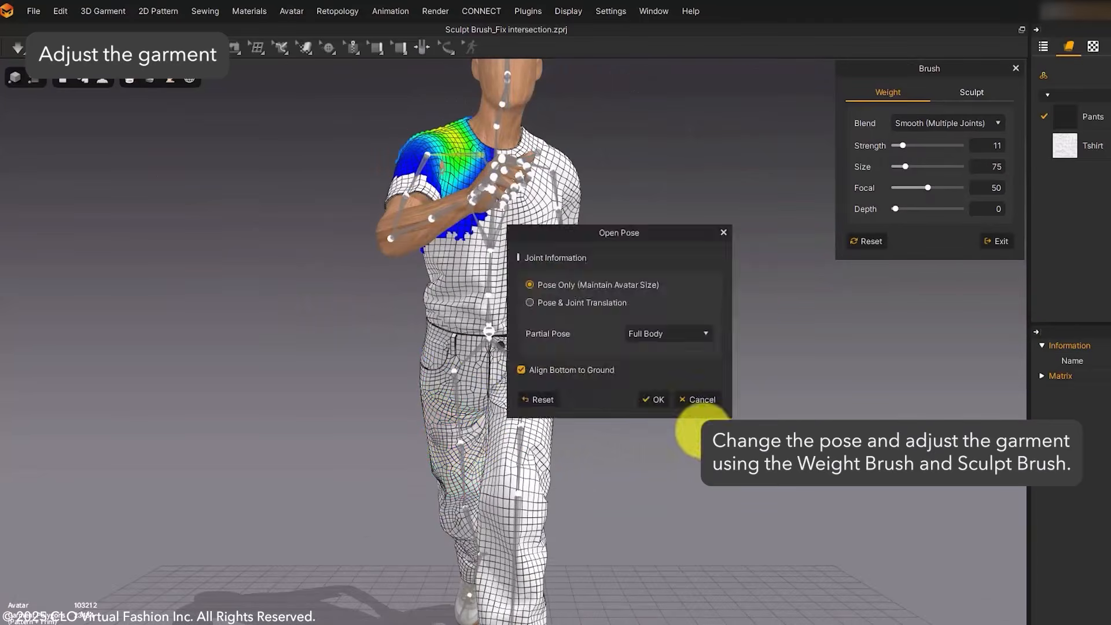
pyautogui.click(654, 397)
pyautogui.click(969, 95)
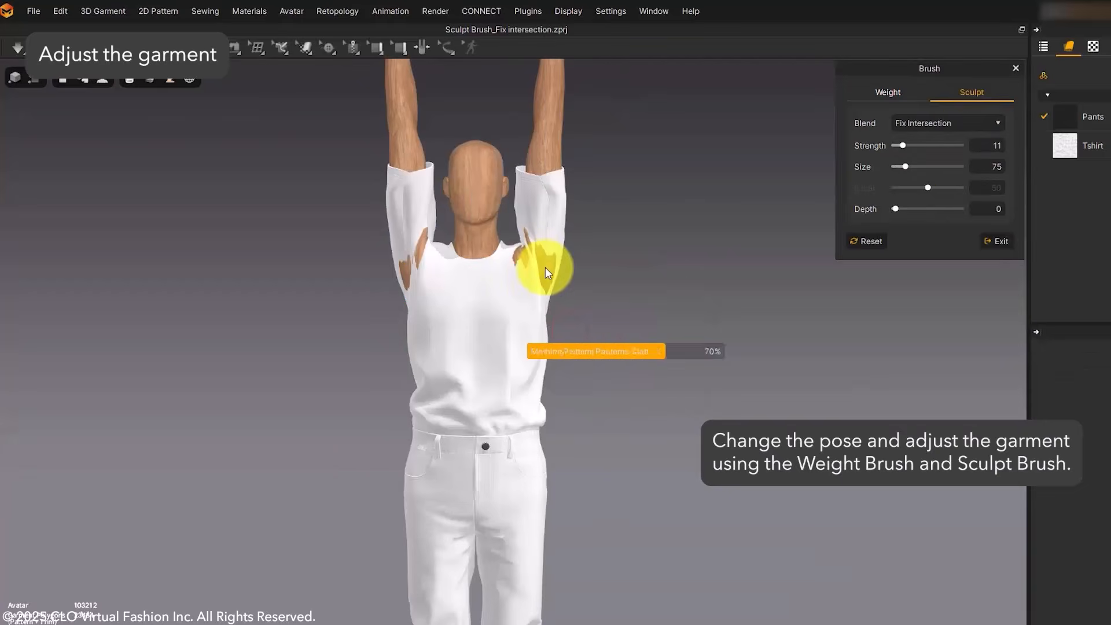
pyautogui.moveTo(540, 260)
pyautogui.mouseDown()
pyautogui.moveTo(547, 214)
pyautogui.moveTo(558, 240)
pyautogui.mouseUp()
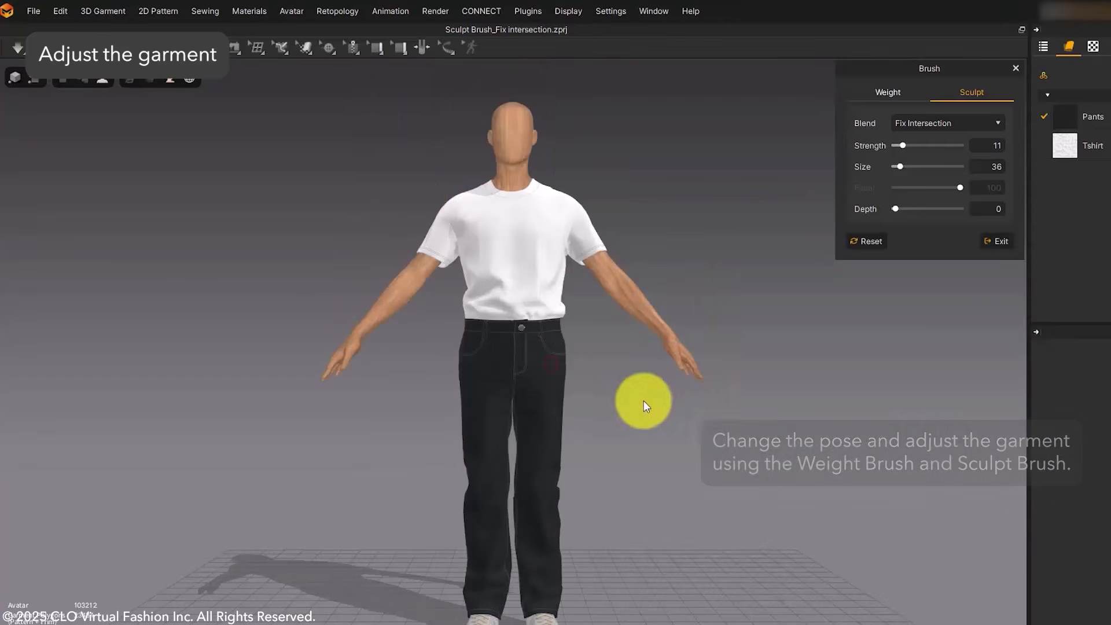
pyautogui.click(988, 244)
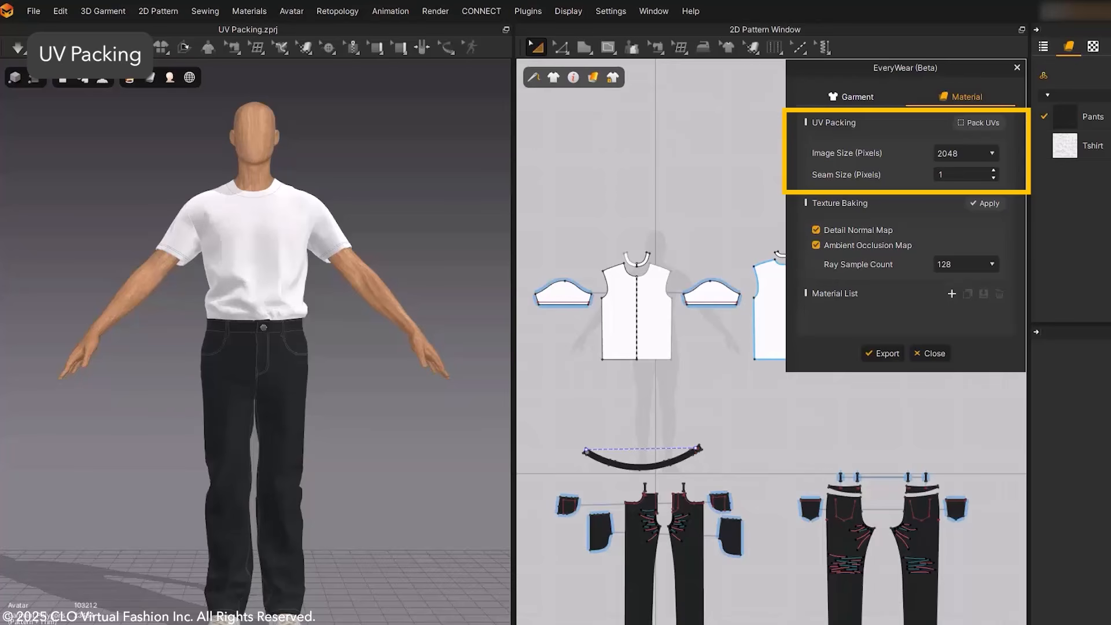
# Start UV packing for the garment from EveryWear's material settings
pyautogui.click(977, 123)
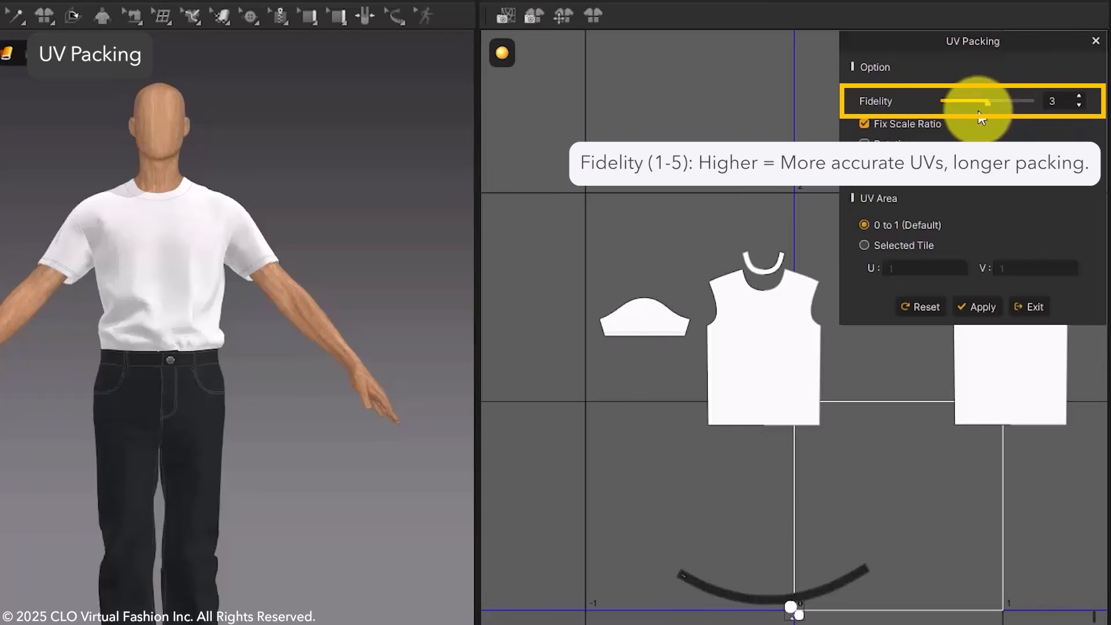
pyautogui.moveTo(986, 104); pyautogui.dragTo(1033, 103)
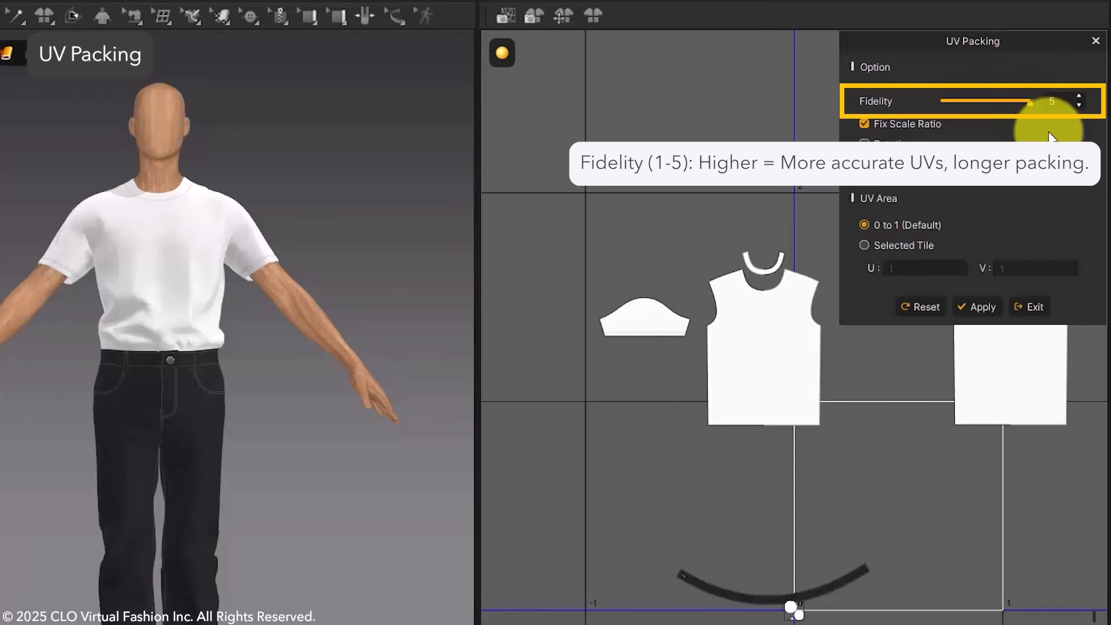
pyautogui.click(916, 123)
pyautogui.click(909, 124)
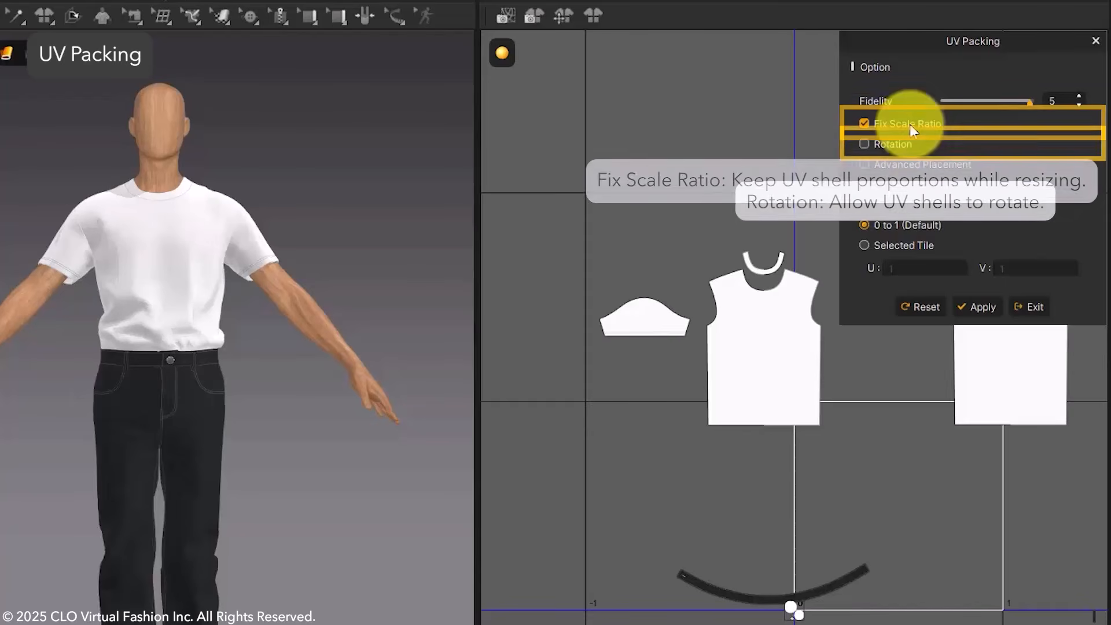
pyautogui.click(905, 150)
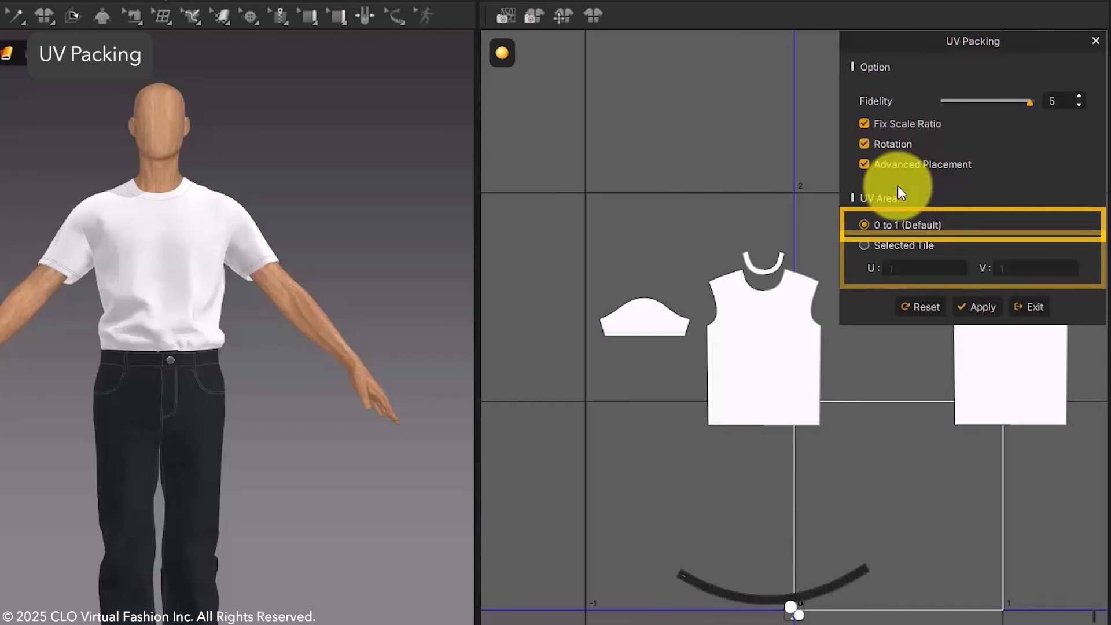
pyautogui.click(903, 242)
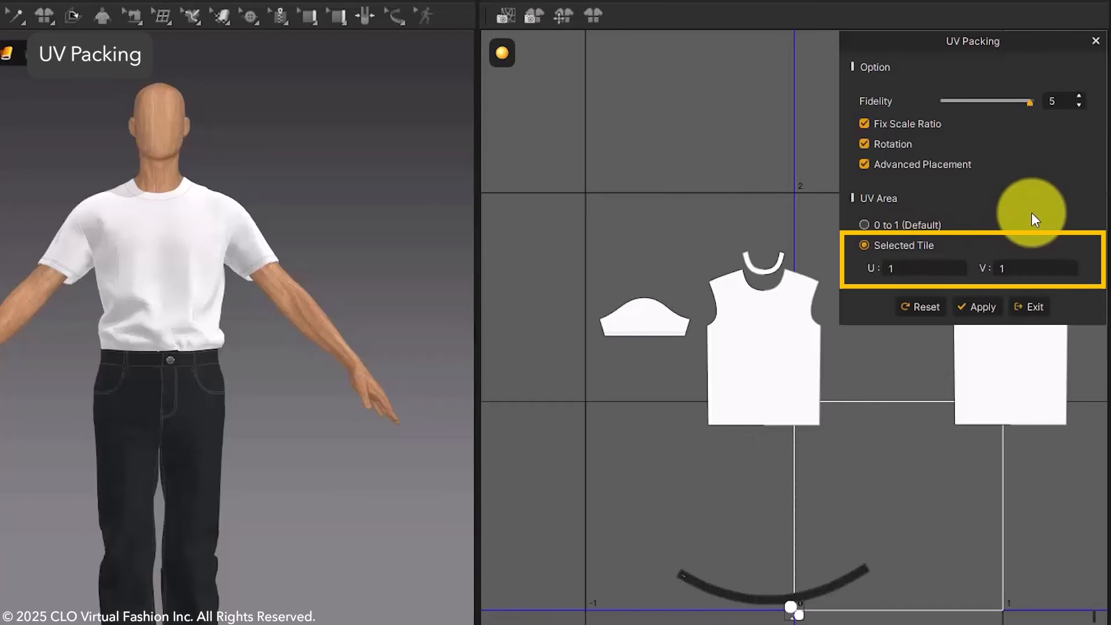
pyautogui.click(933, 302)
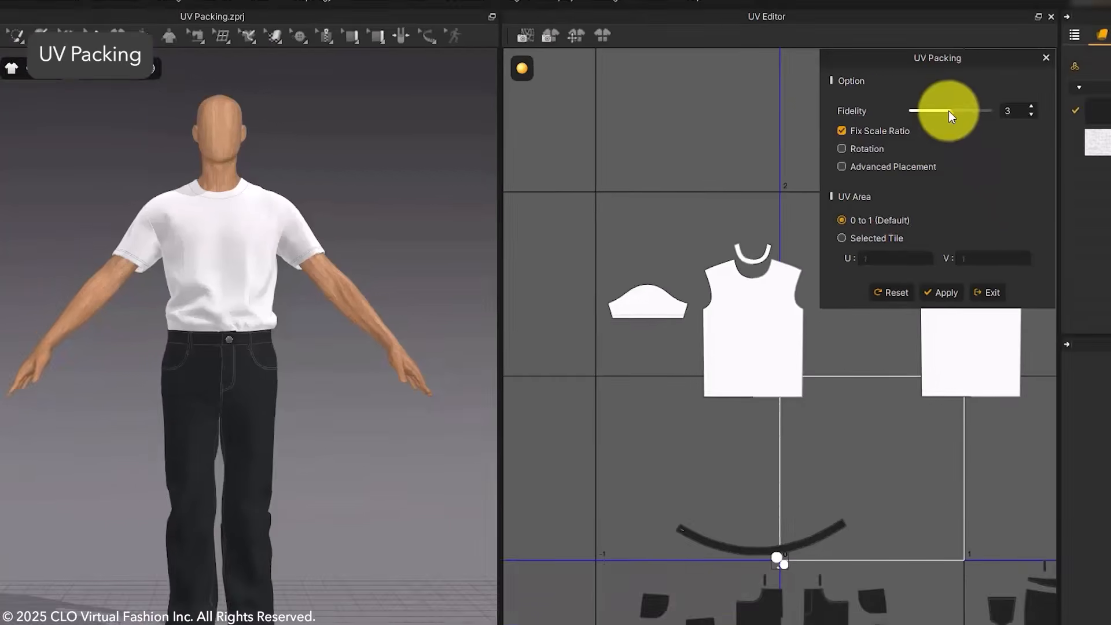
# Pack all garment UVs into the 0 to 1 area with fidelity 5, Fix Scale Ratio, Rotation and Advanced Placement enabled
pyautogui.moveTo(948, 109); pyautogui.dragTo(989, 110)
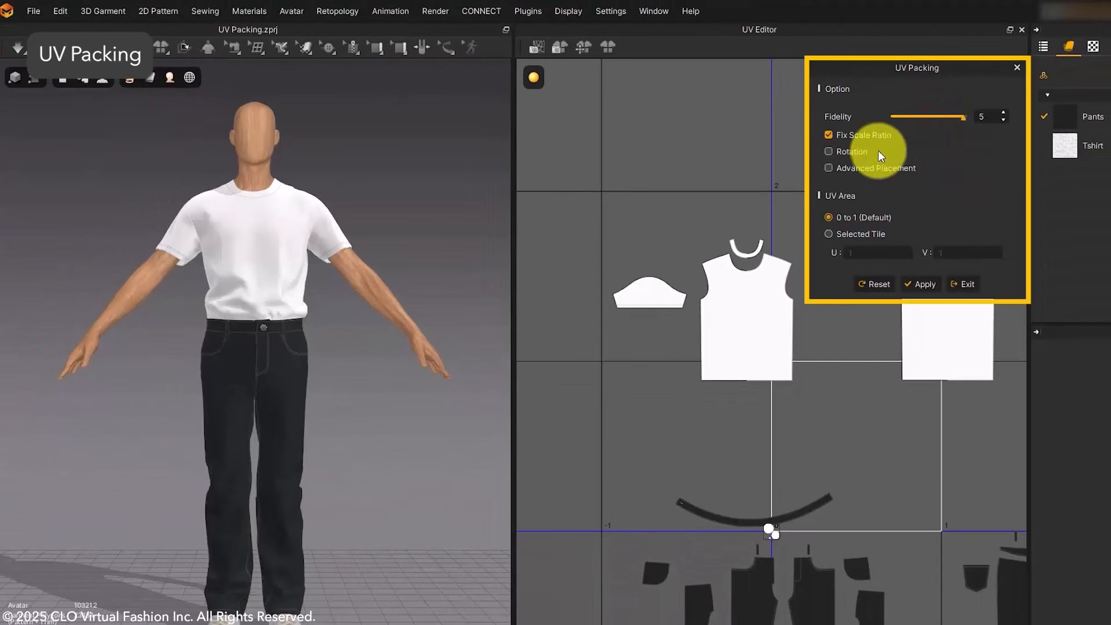
pyautogui.click(864, 149)
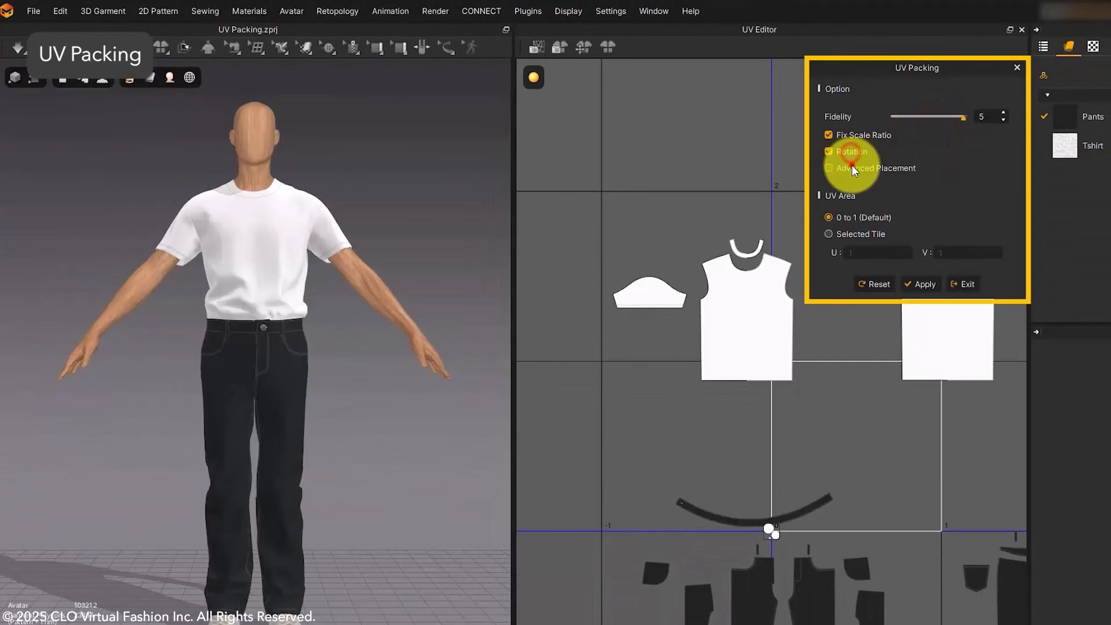
pyautogui.click(852, 168)
pyautogui.click(928, 283)
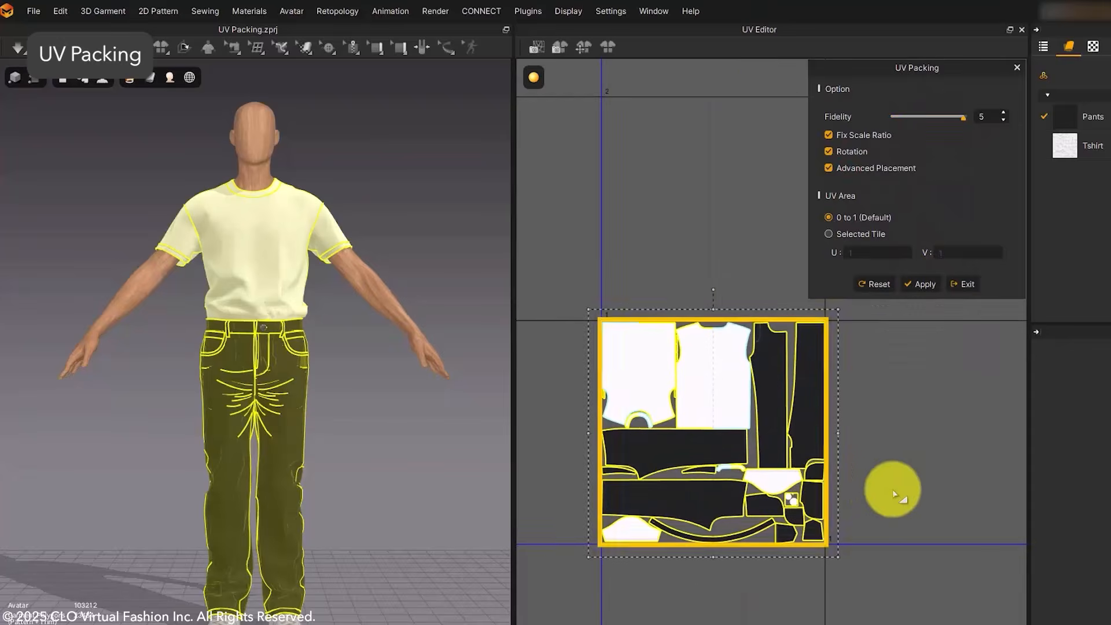
pyautogui.click(892, 490)
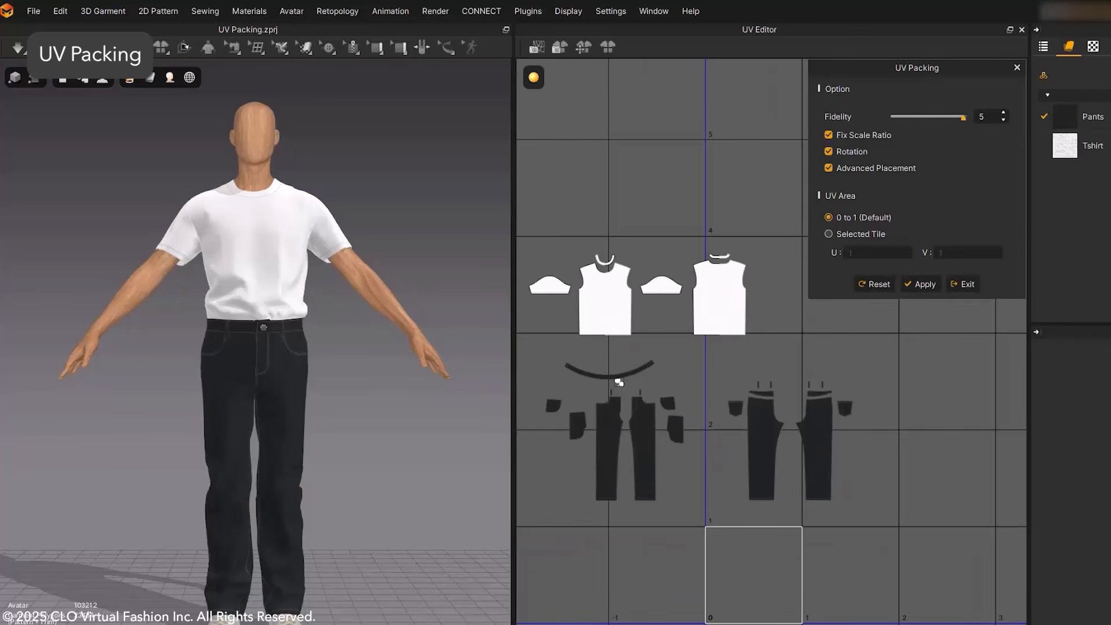
# Pack the T-shirt pieces' UVs into the 0 to 1 area and the pants pieces' UVs into tile U 2, V 1
pyautogui.moveTo(527, 207); pyautogui.dragTo(750, 352)
pyautogui.click(919, 283)
pyautogui.moveTo(528, 318); pyautogui.dragTo(872, 501)
pyautogui.click(828, 234)
pyautogui.click(854, 253)
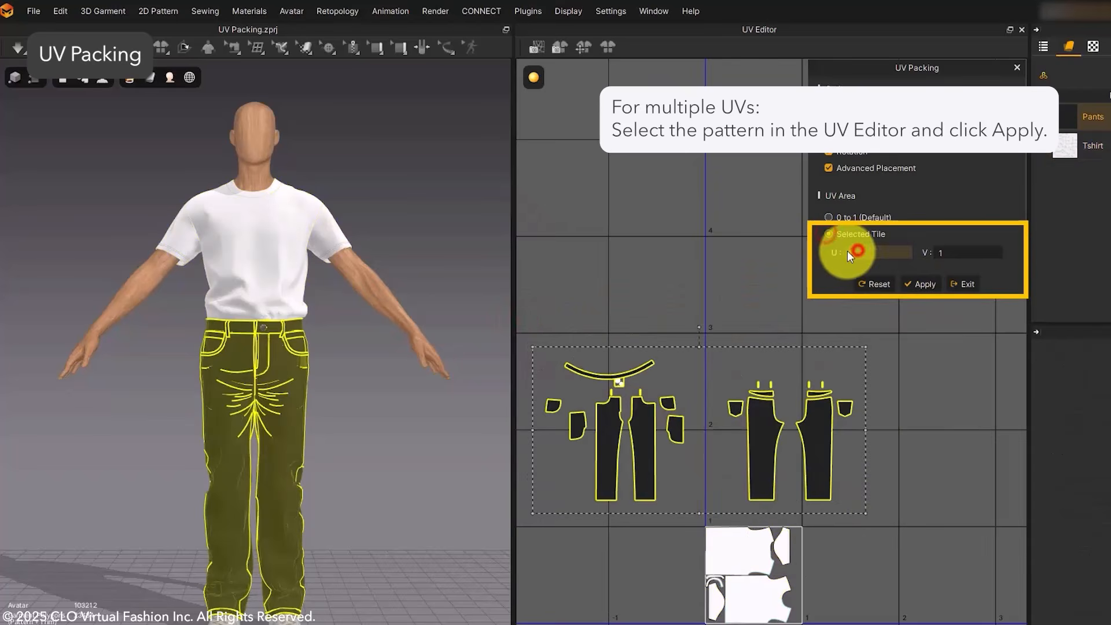
pyautogui.write('2')
pyautogui.click(922, 284)
pyautogui.moveTo(843, 509); pyautogui.dragTo(792, 359, button='middle')
pyautogui.scroll(3, 794, 367)
pyautogui.click(856, 583)
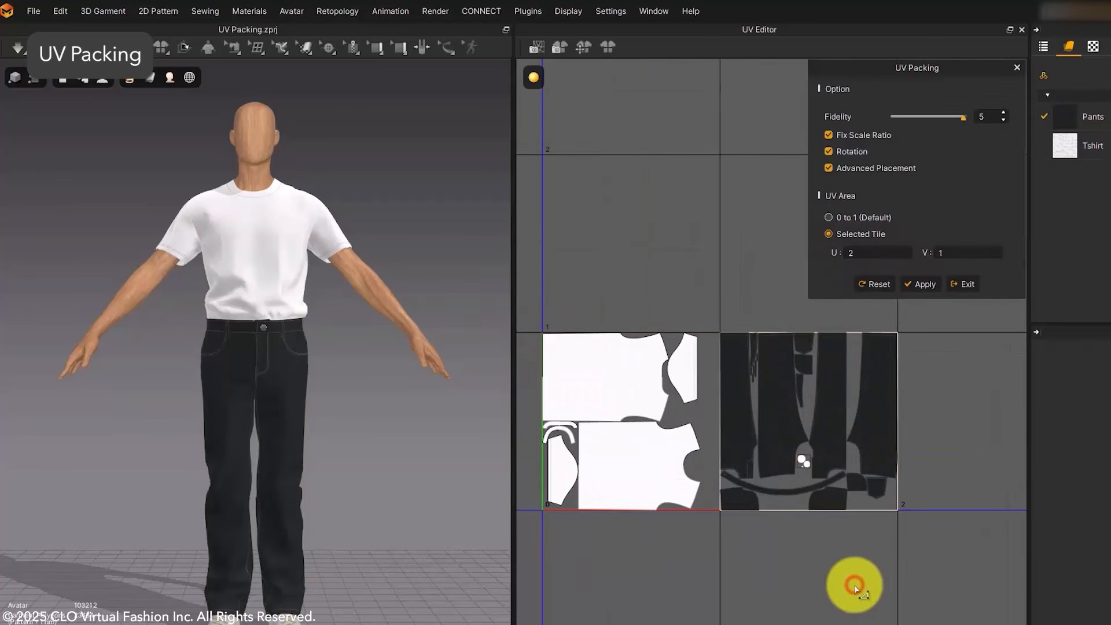
pyautogui.click(969, 286)
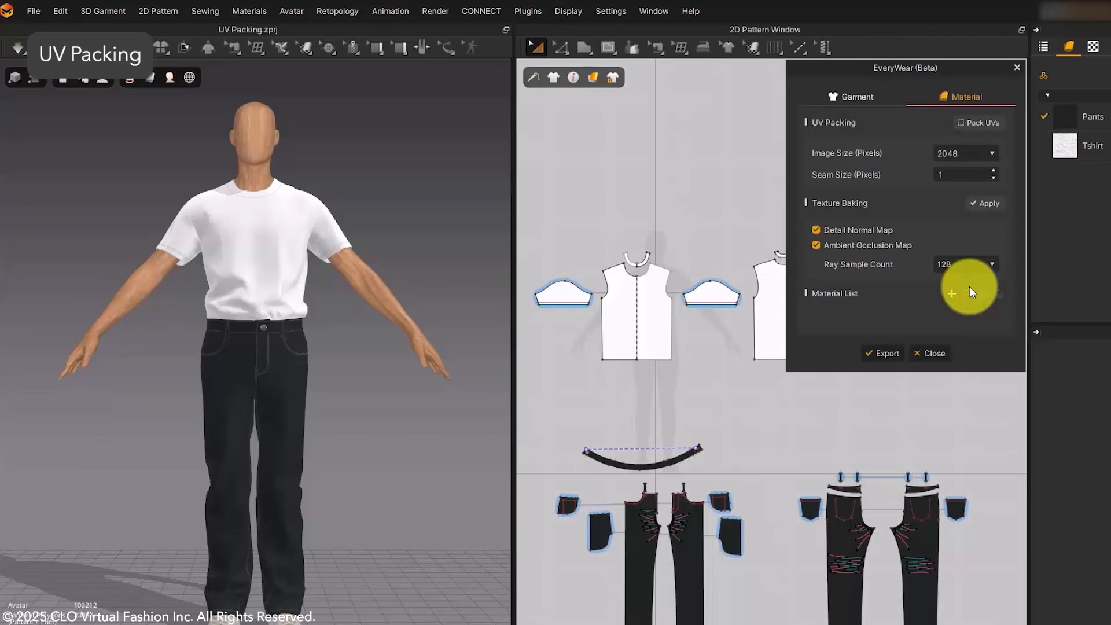
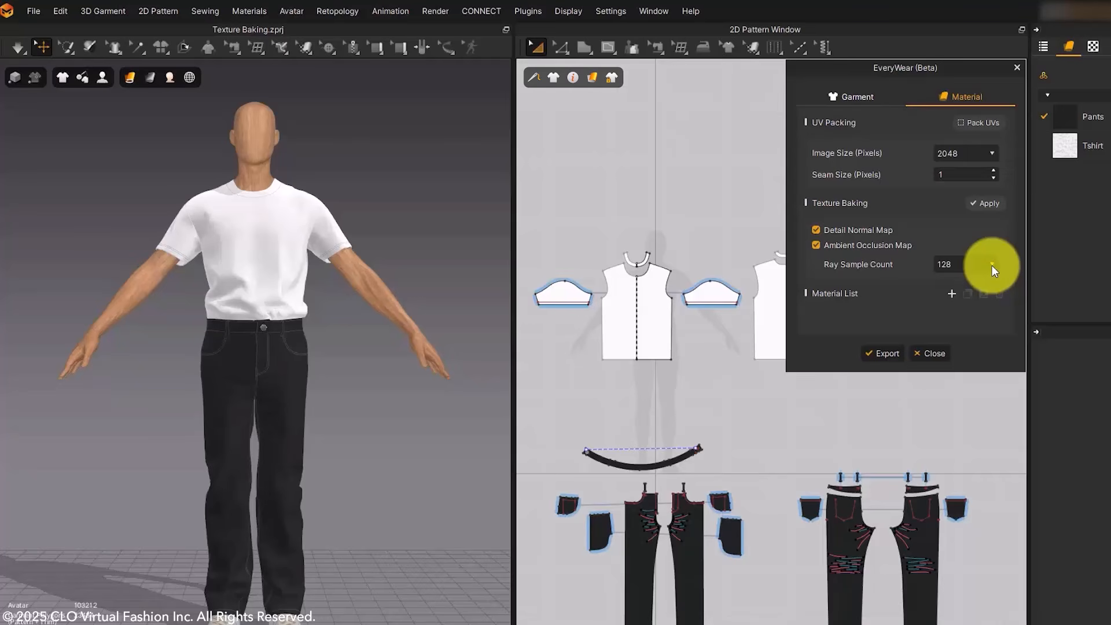
# Bake the Detail Normal and Ambient Occlusion maps, preview them in turn on the garment and set the normal map intensity to 200
pyautogui.click(990, 202)
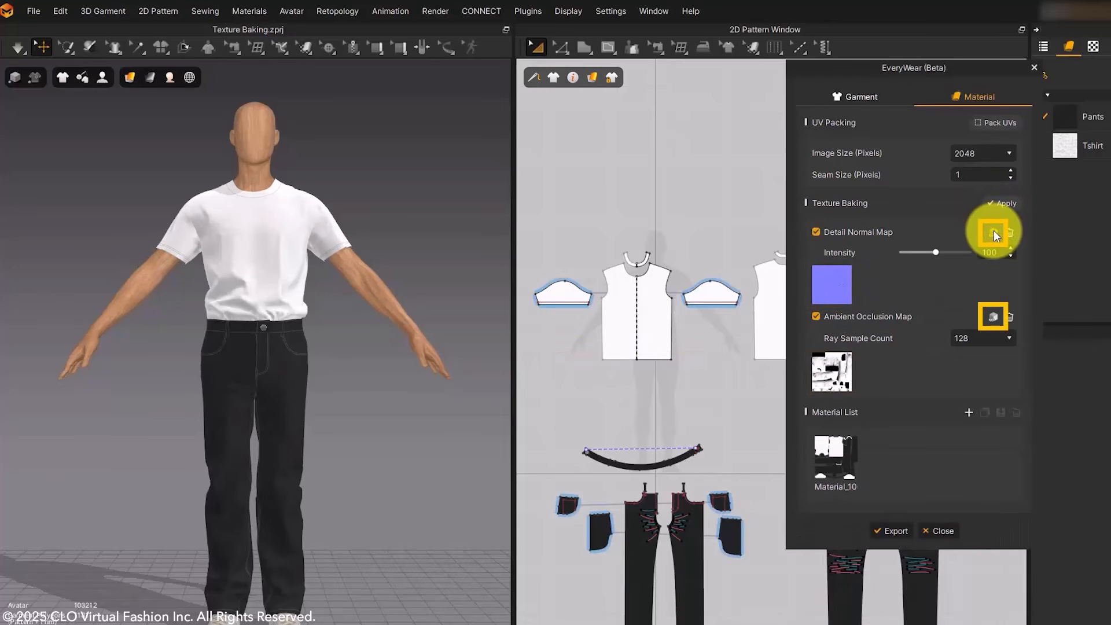
pyautogui.click(993, 317)
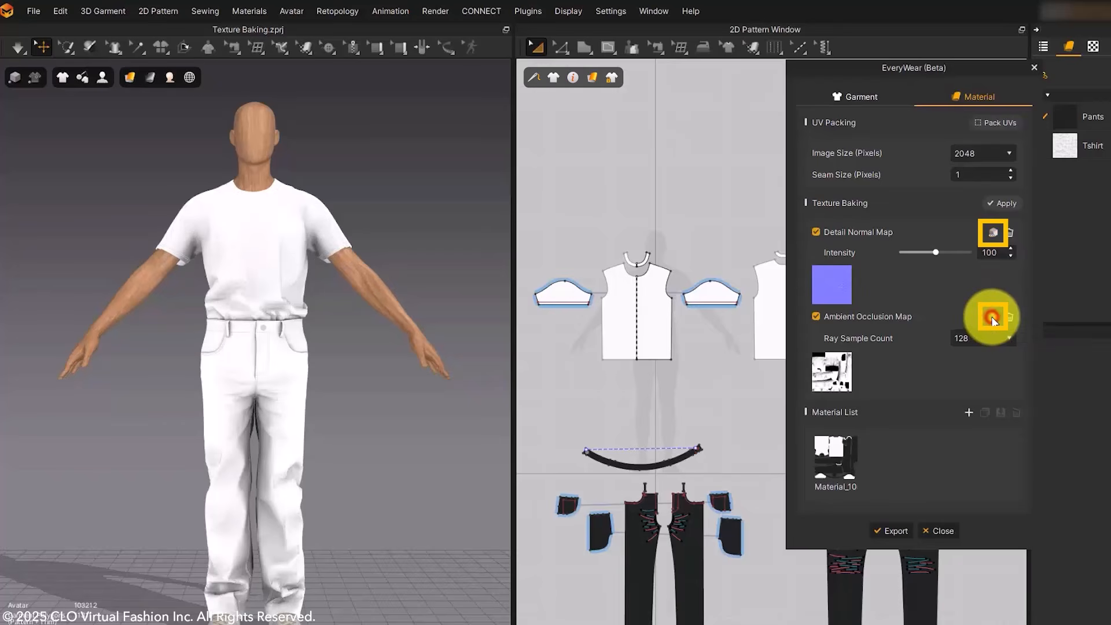
pyautogui.click(993, 232)
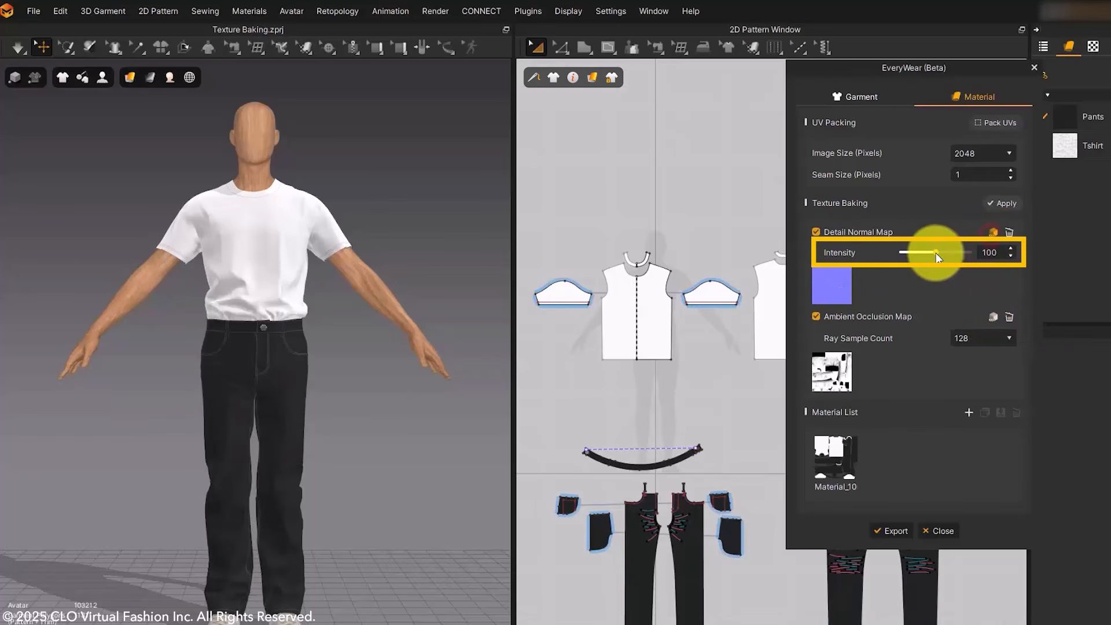
pyautogui.moveTo(935, 252); pyautogui.dragTo(981, 267)
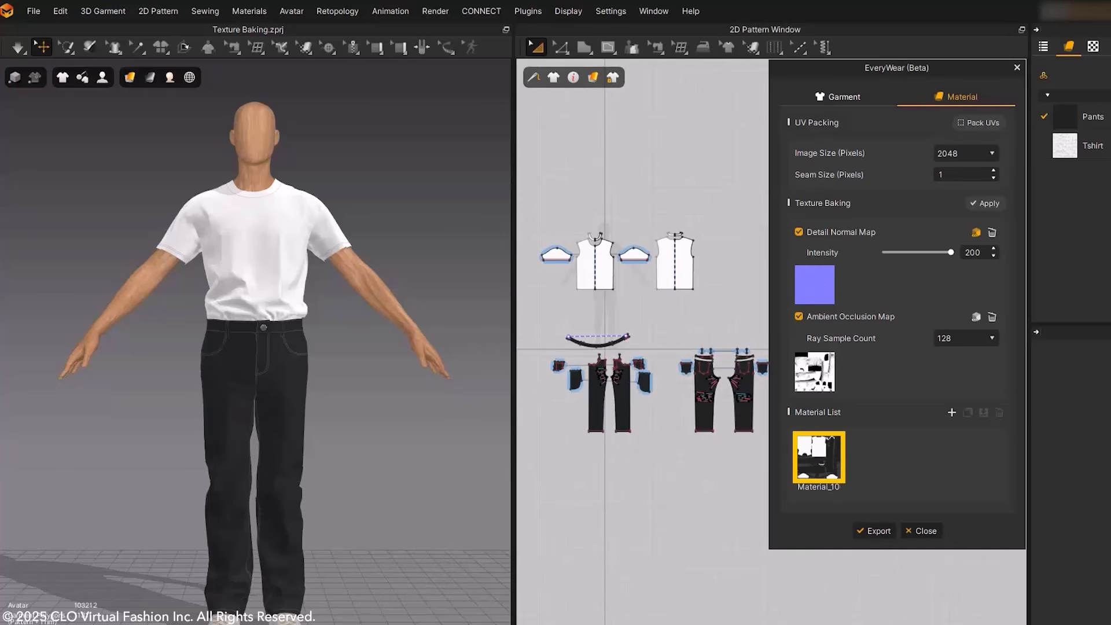
# Select all pattern pieces that use the baked material and rename that material as Material
pyautogui.rightClick(826, 462)
pyautogui.click(848, 486)
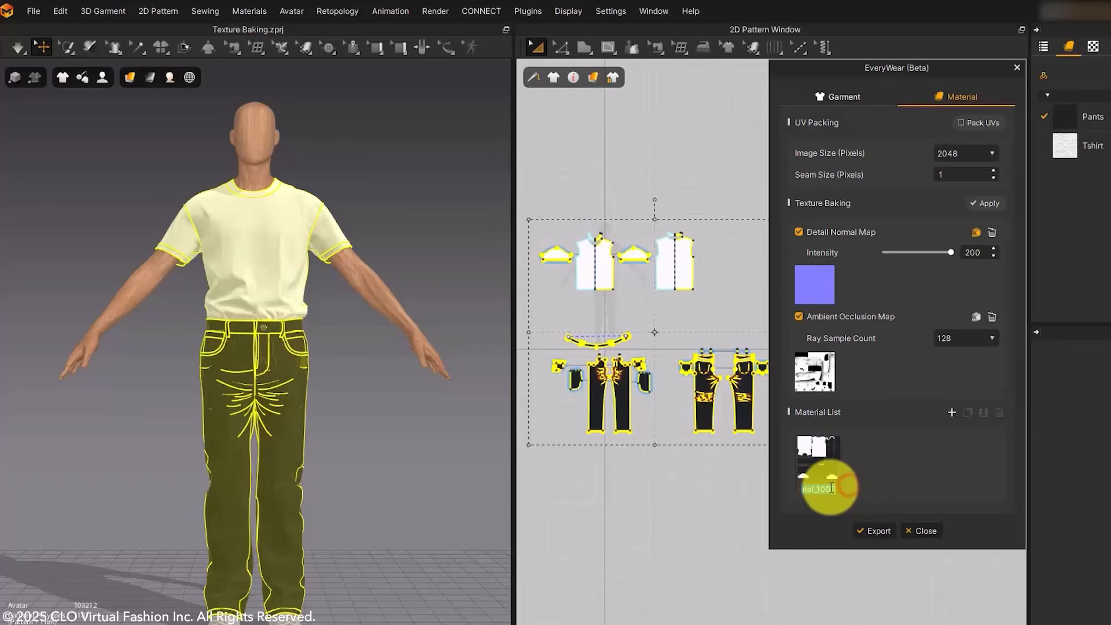
pyautogui.write('Material')
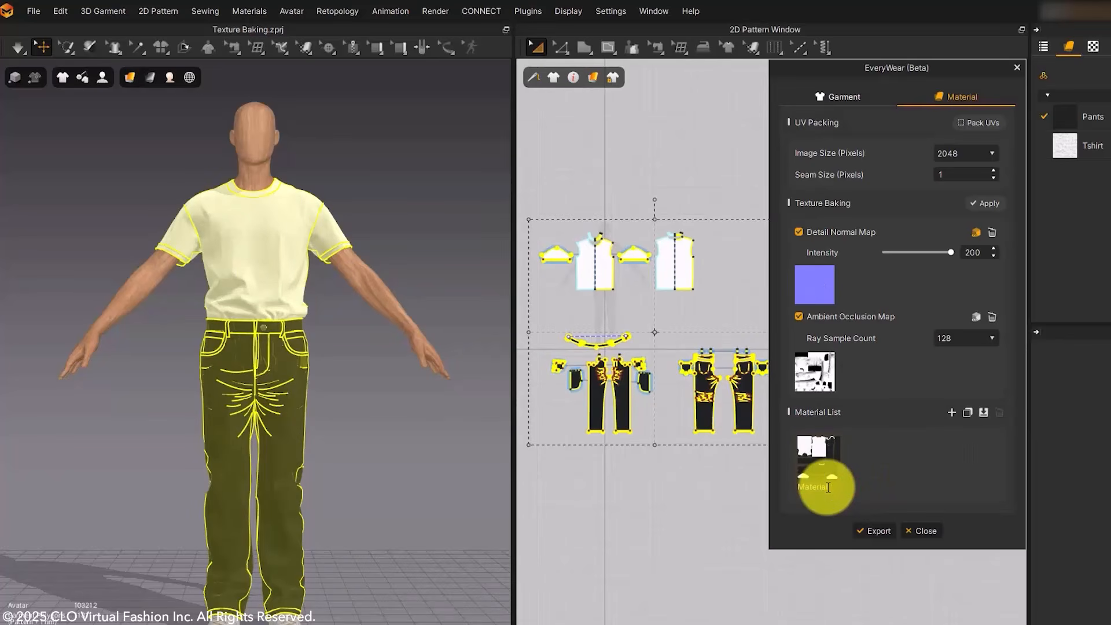
pyautogui.press('Return')
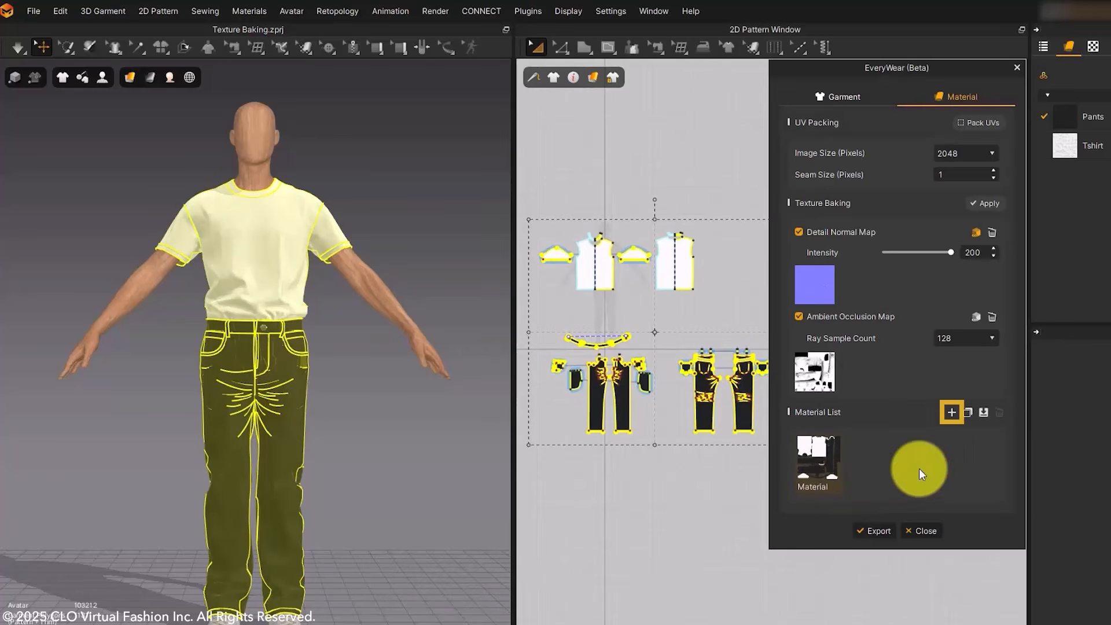
# Add a new empty material to the EveryWear material list and duplicate the existing garment material
pyautogui.click(953, 413)
pyautogui.click(817, 454)
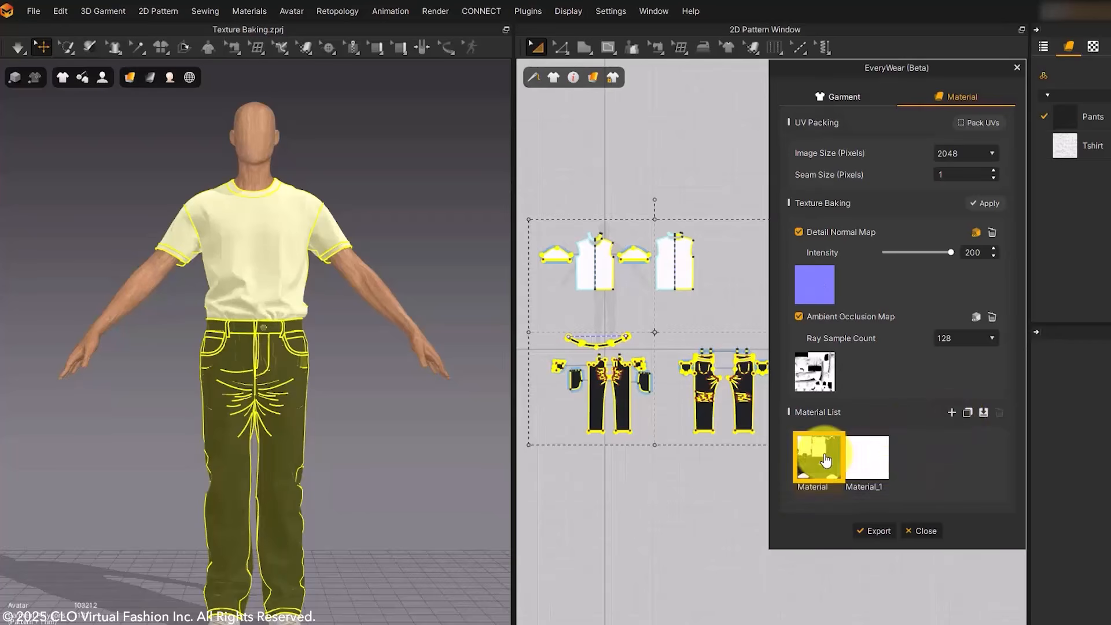
pyautogui.click(967, 412)
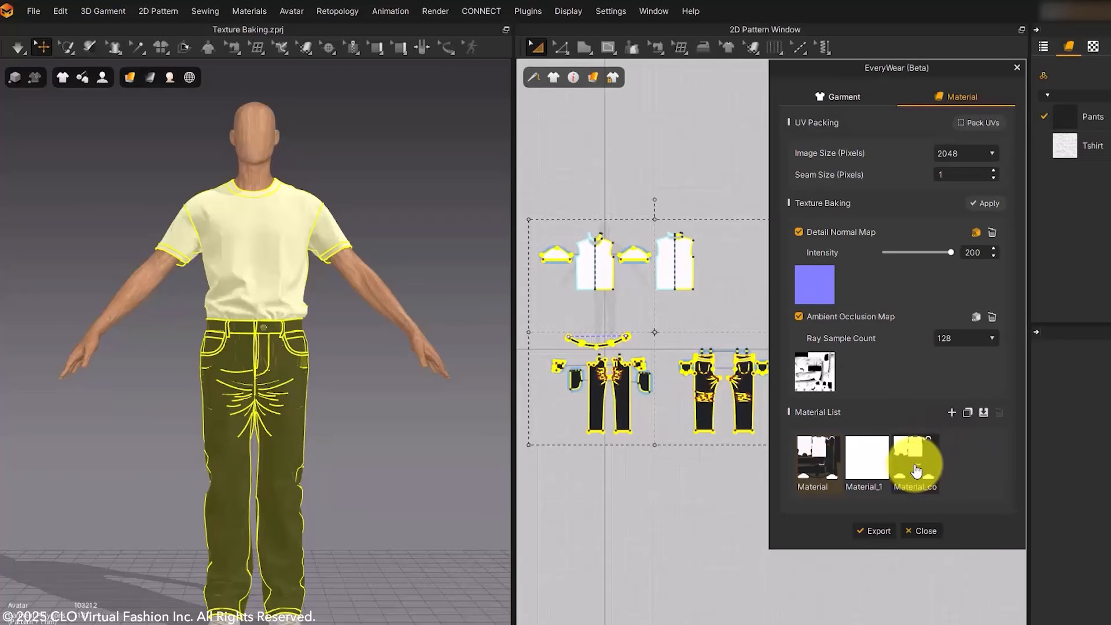
# Assign the duplicated material to the T-shirt pattern pieces and delete the empty material from the list
pyautogui.click(914, 469)
pyautogui.moveTo(528, 201); pyautogui.dragTo(724, 310)
pyautogui.click(982, 412)
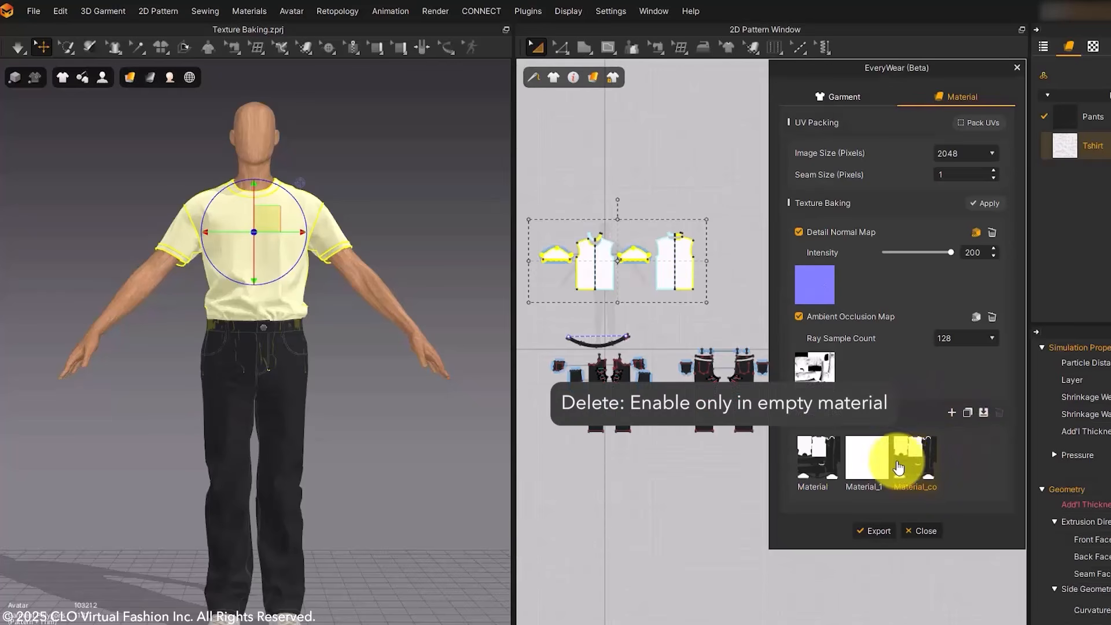
pyautogui.click(868, 460)
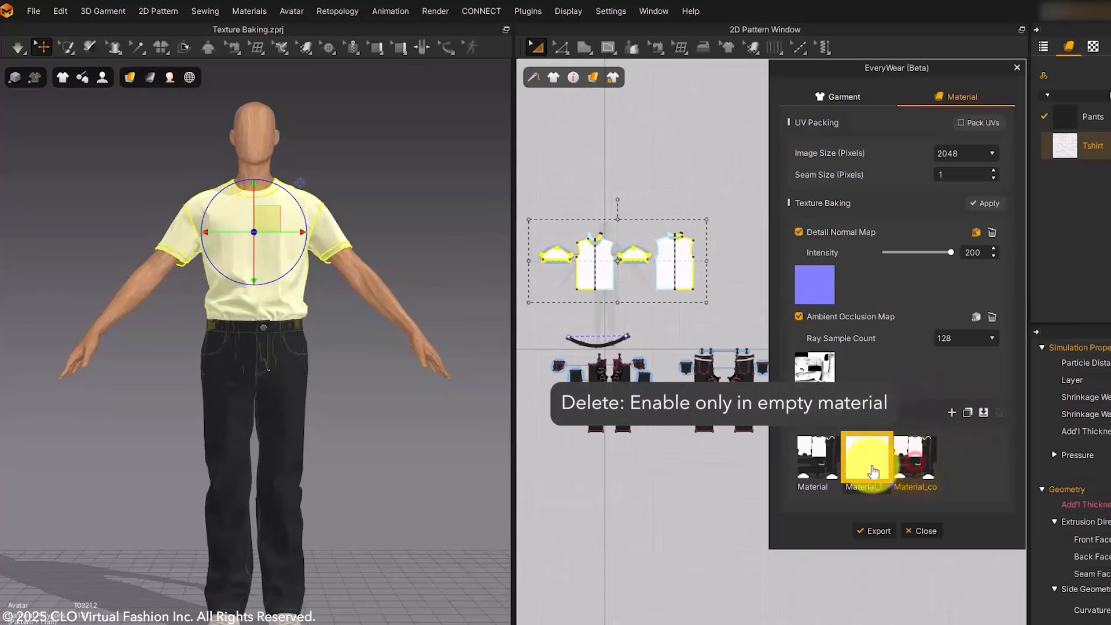
pyautogui.click(1000, 412)
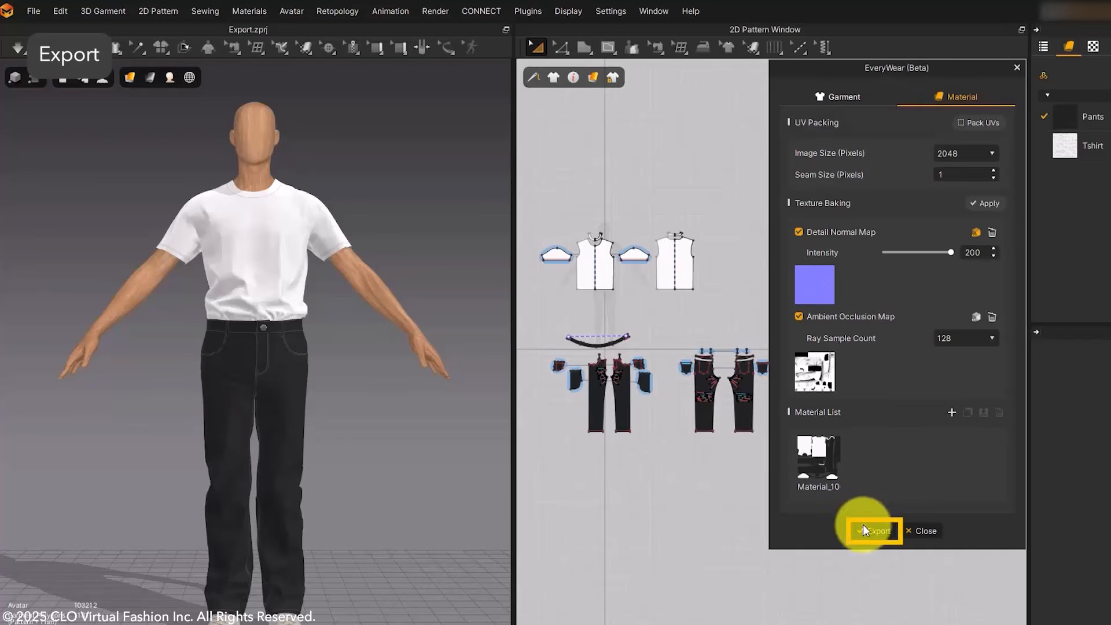
# Start exporting the EveryWear garment to the Downloads folder with the file name Export
pyautogui.click(863, 529)
pyautogui.click(527, 464)
pyautogui.write('Export')
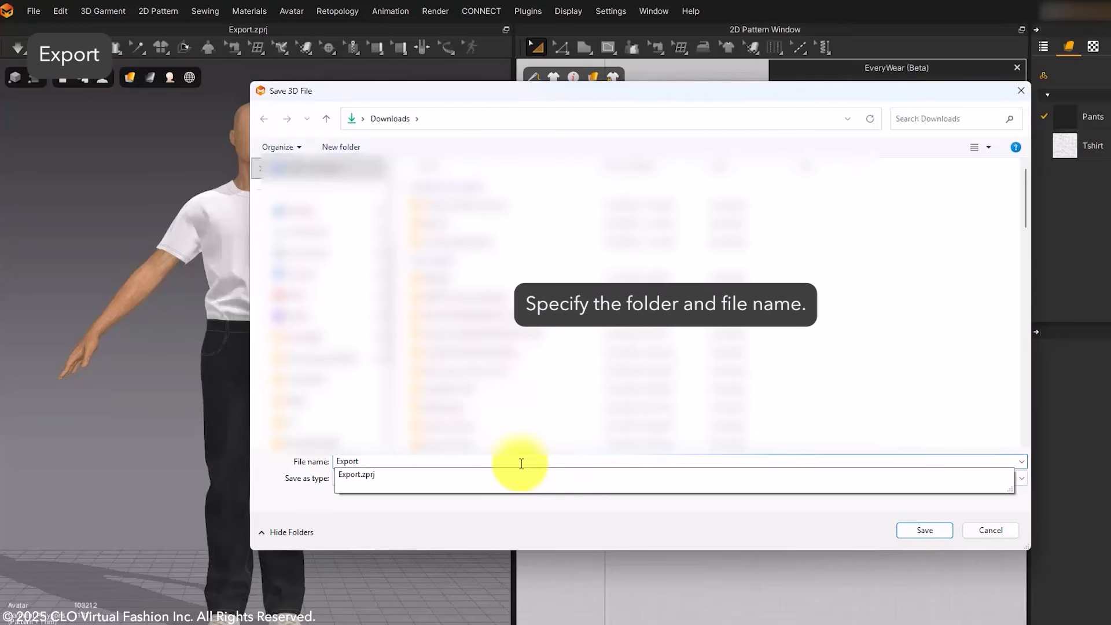
pyautogui.click(914, 527)
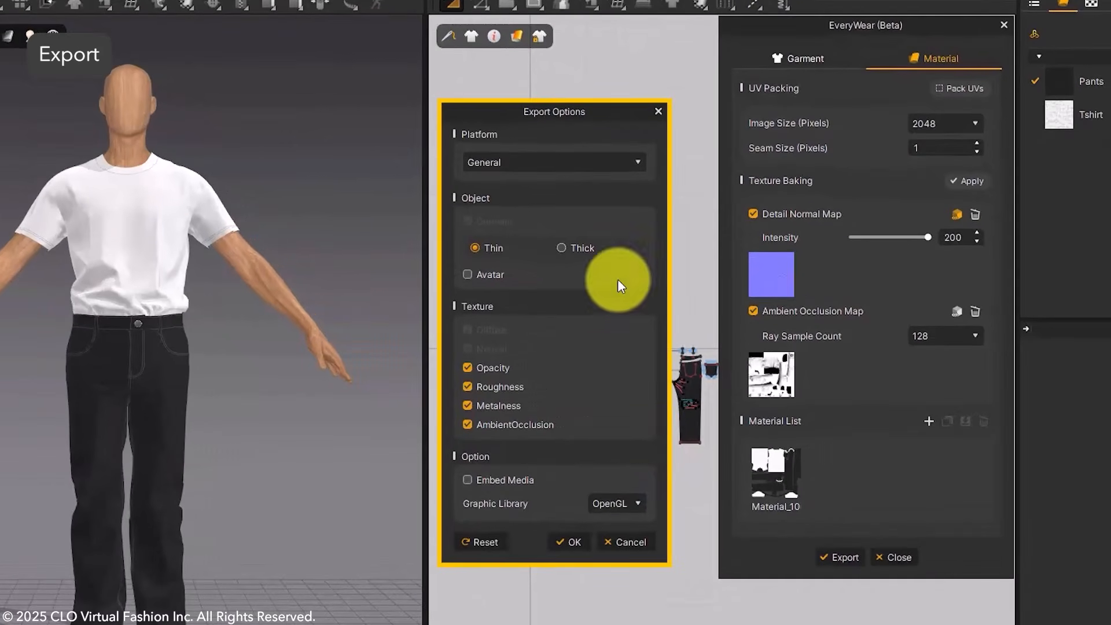
# Configure the export for the General platform with a Thin garment object and the avatar included
pyautogui.click(639, 156)
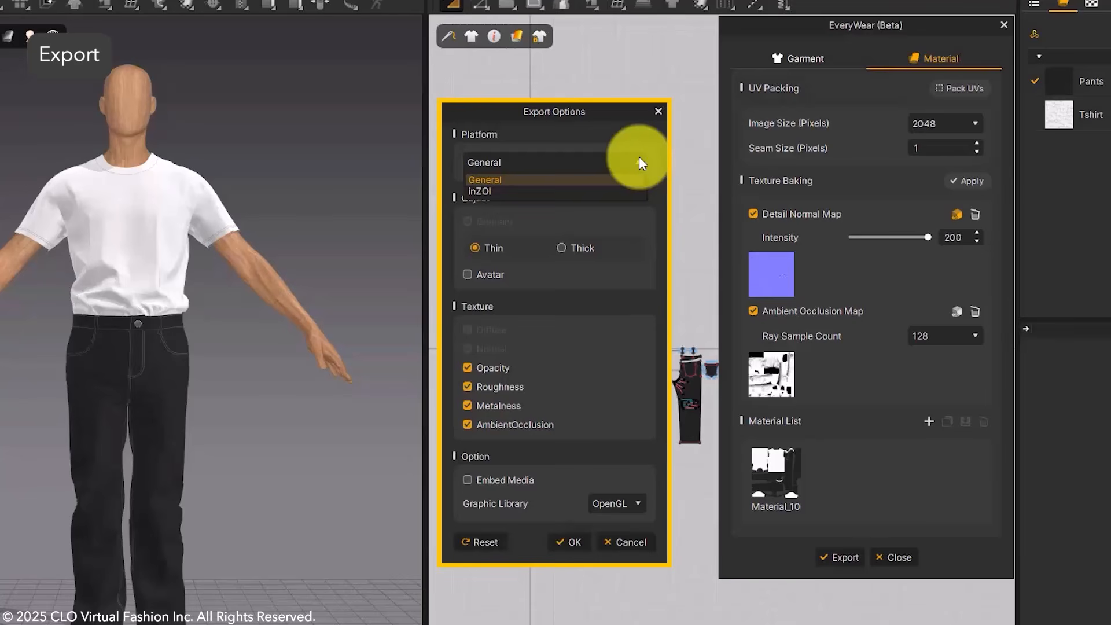
pyautogui.click(639, 157)
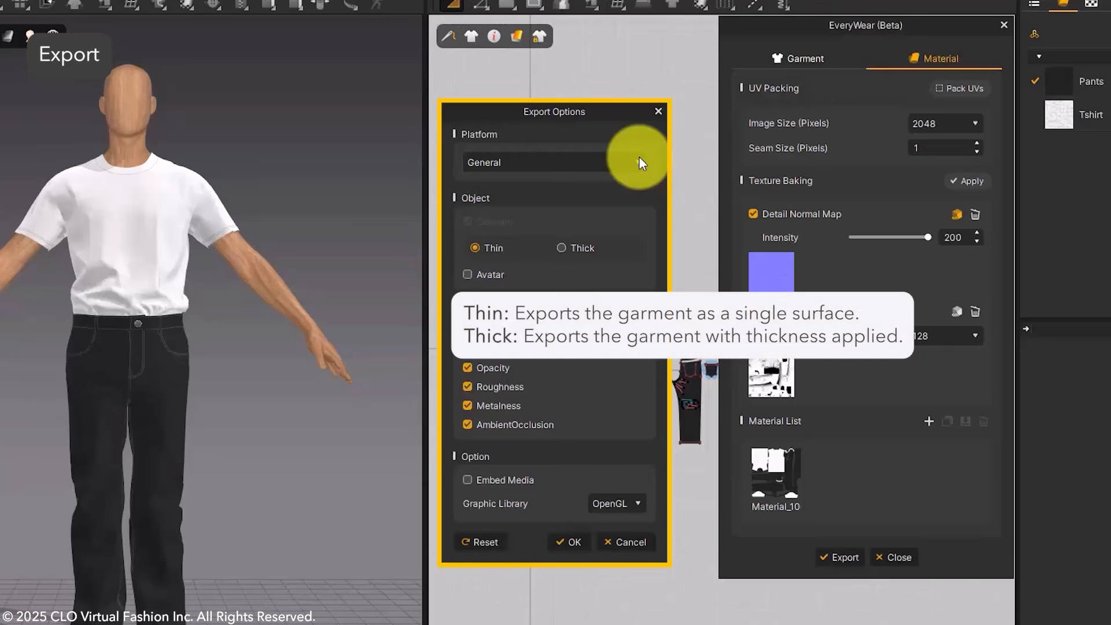
pyautogui.click(565, 249)
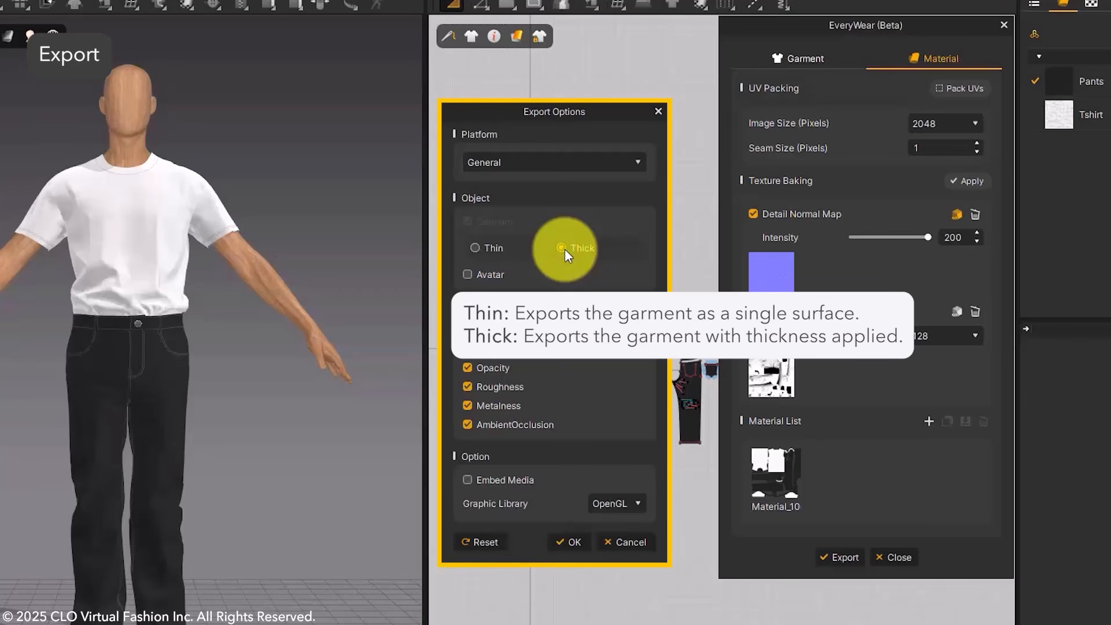
pyautogui.click(478, 248)
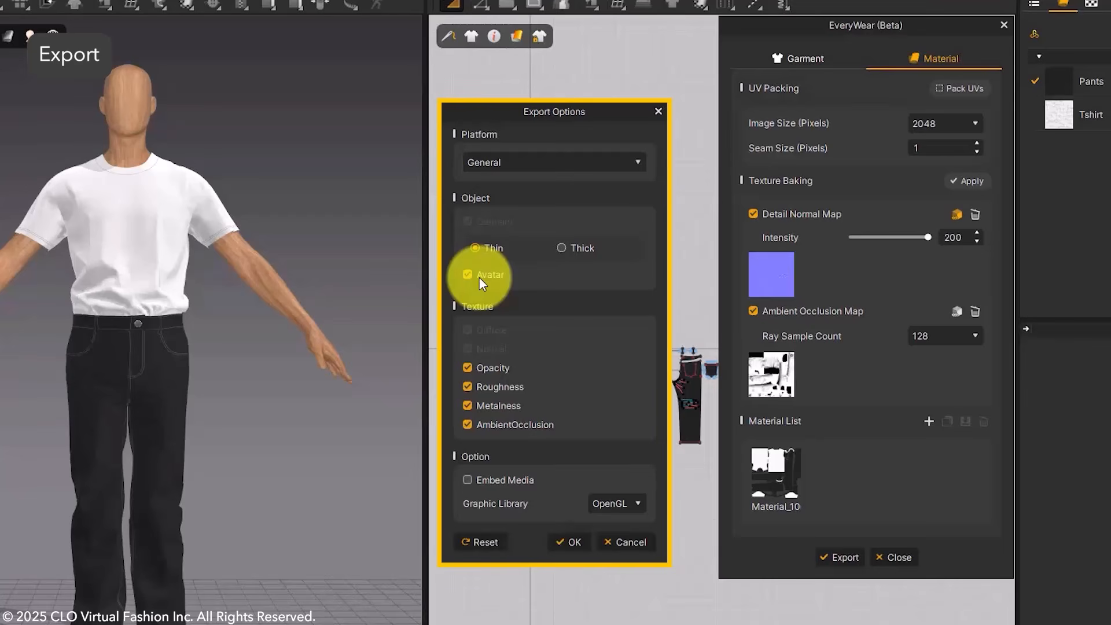
# Leave Embed Media off, keep OpenGL as the graphic library and export the garment file
pyautogui.click(488, 481)
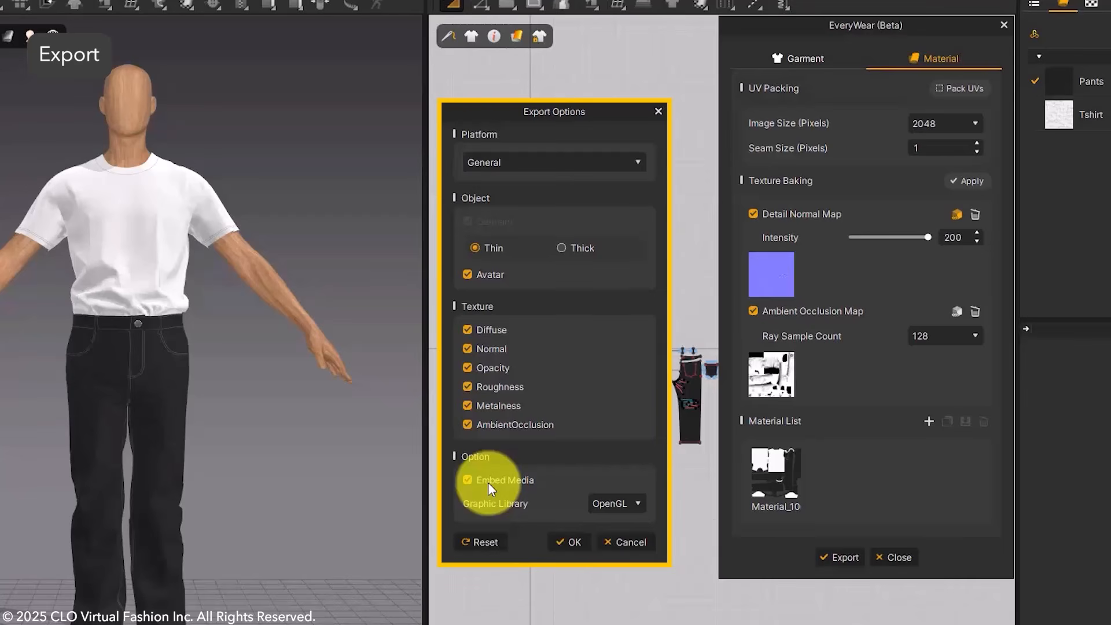
pyautogui.click(488, 481)
pyautogui.click(640, 501)
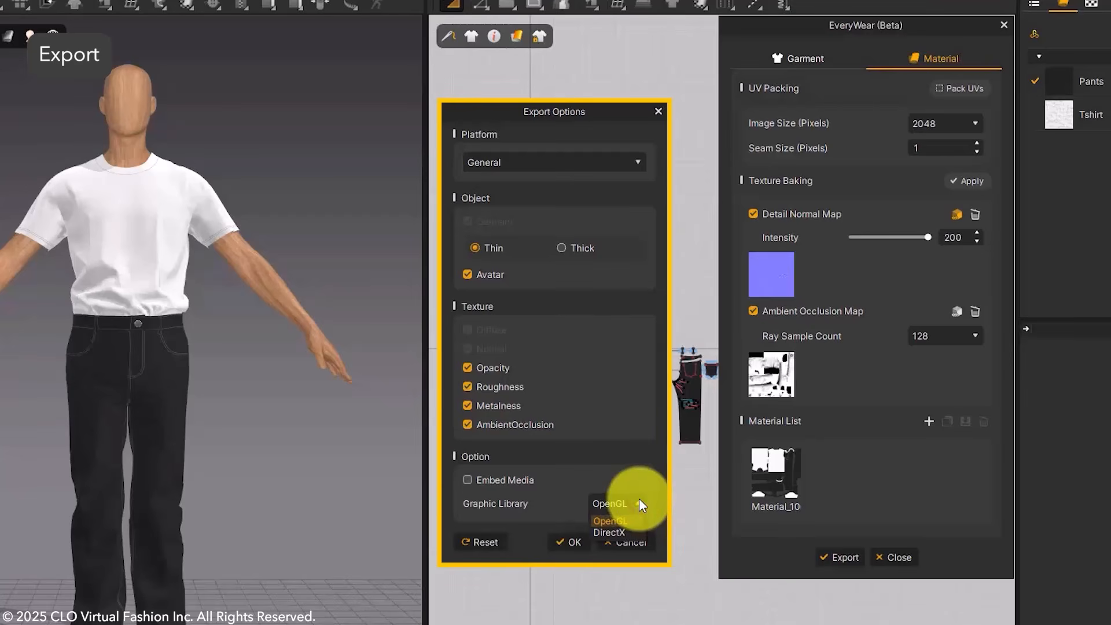
pyautogui.click(638, 499)
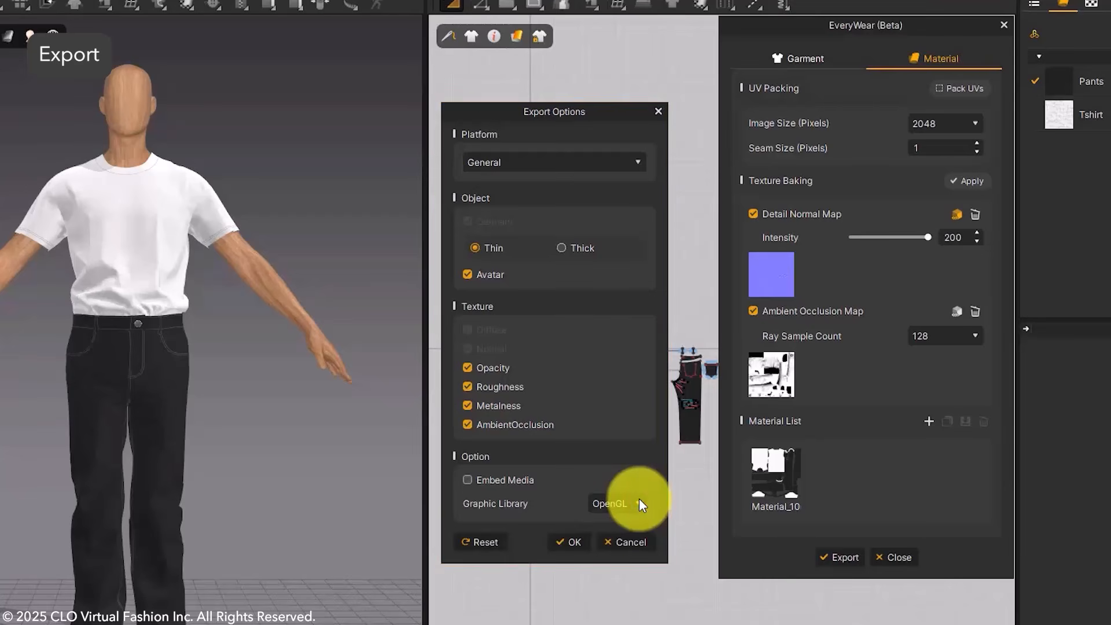
pyautogui.click(579, 540)
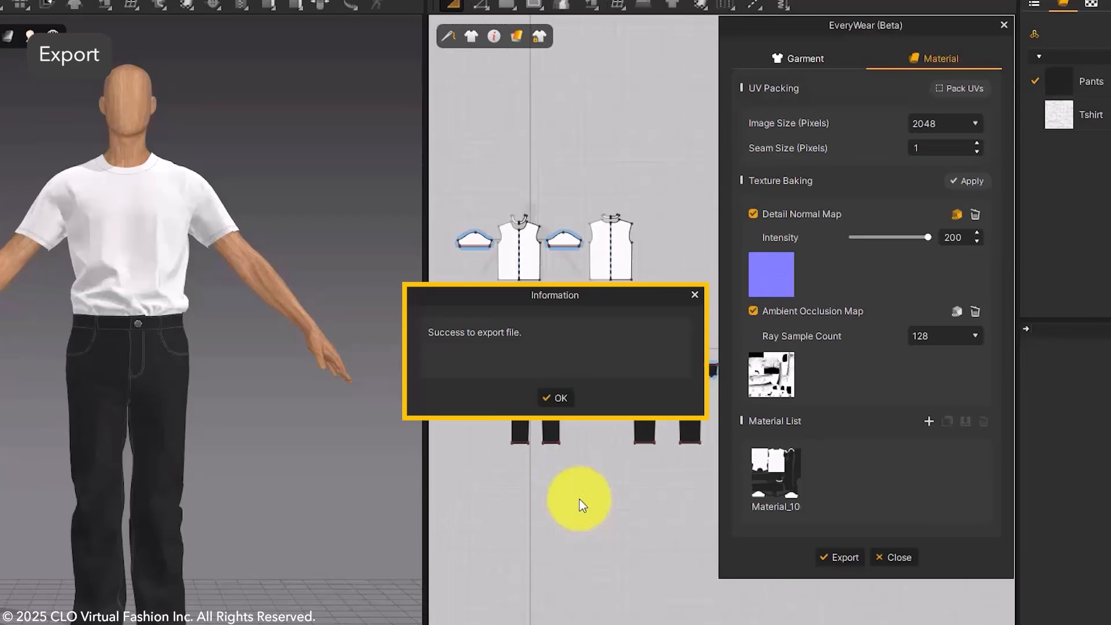
pyautogui.click(566, 395)
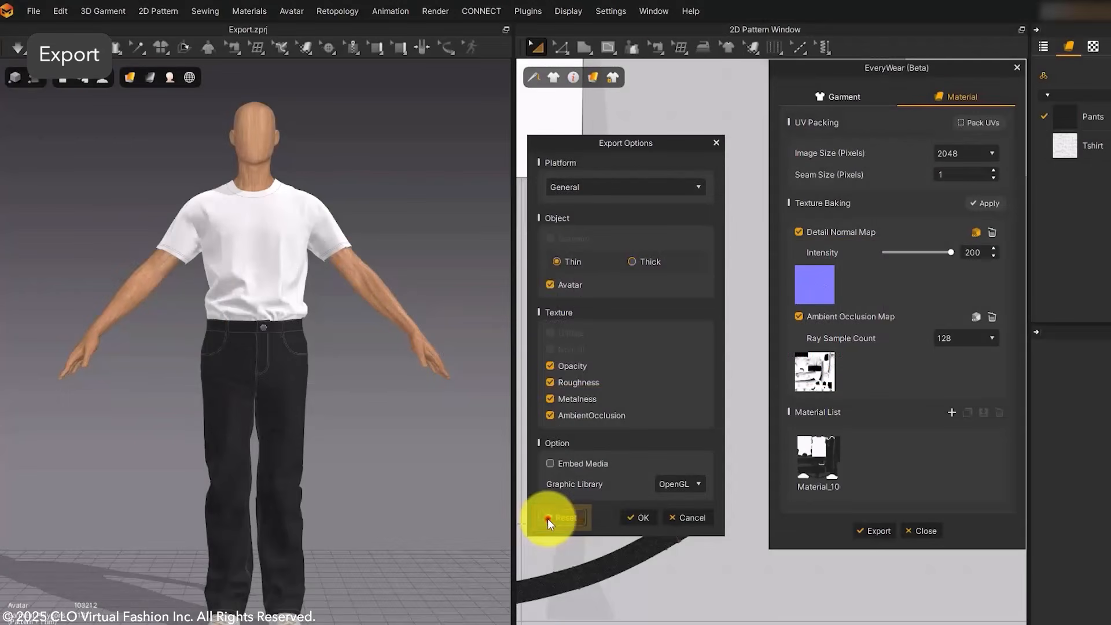
# Reset the export options to their defaults and dismiss them without exporting
pyautogui.click(547, 518)
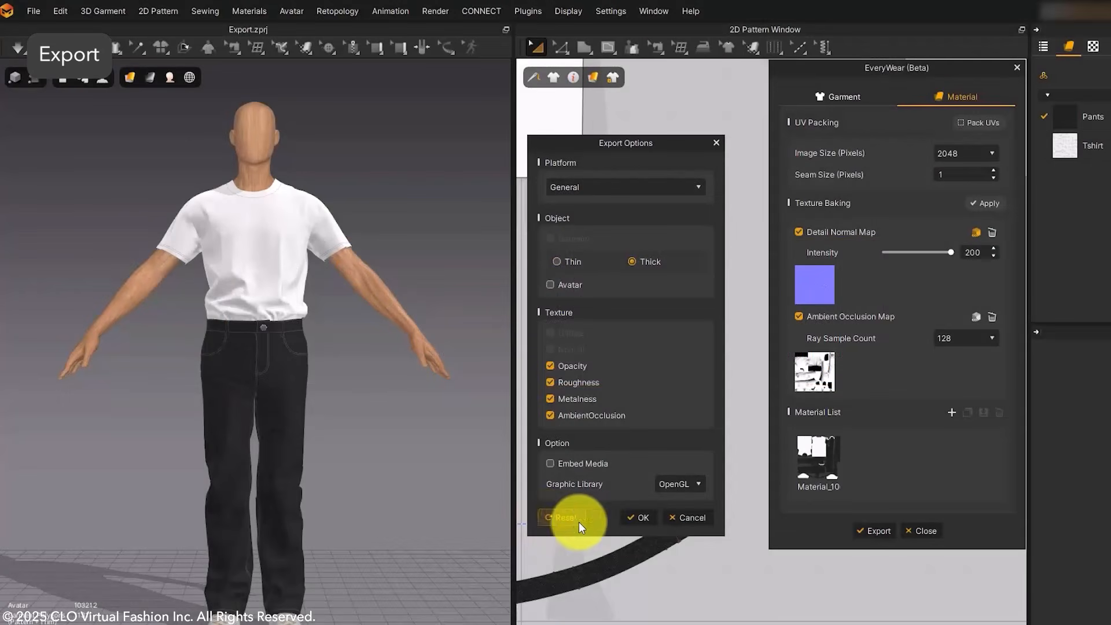
pyautogui.click(696, 517)
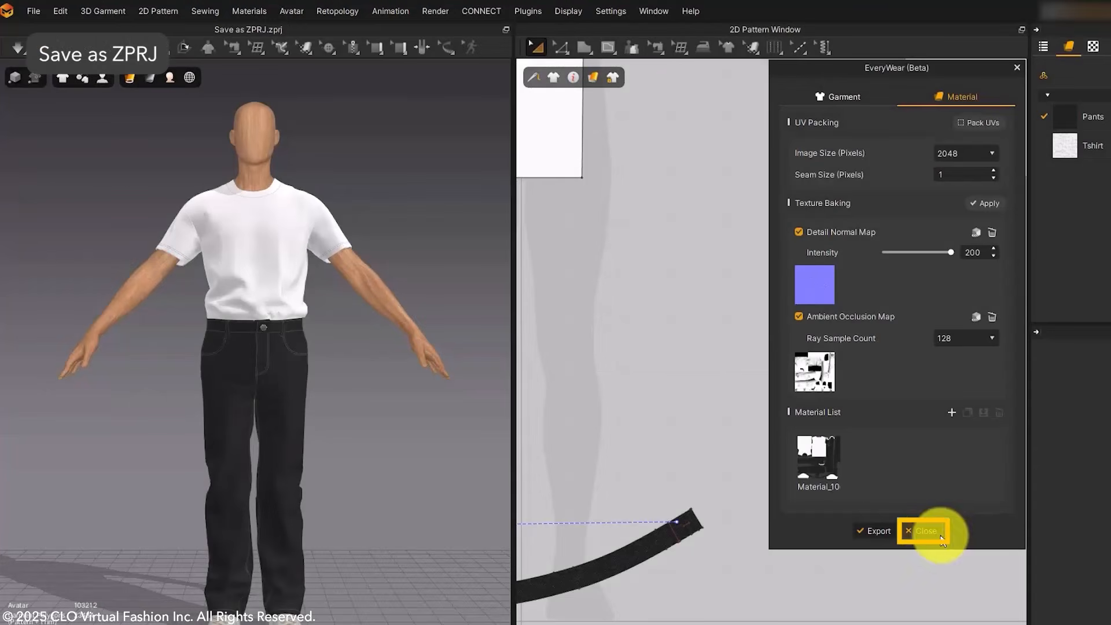
# Close EveryWear and start saving the scene as a ZPRJ project file
pyautogui.click(941, 539)
pyautogui.click(33, 11)
pyautogui.moveTo(43, 107)
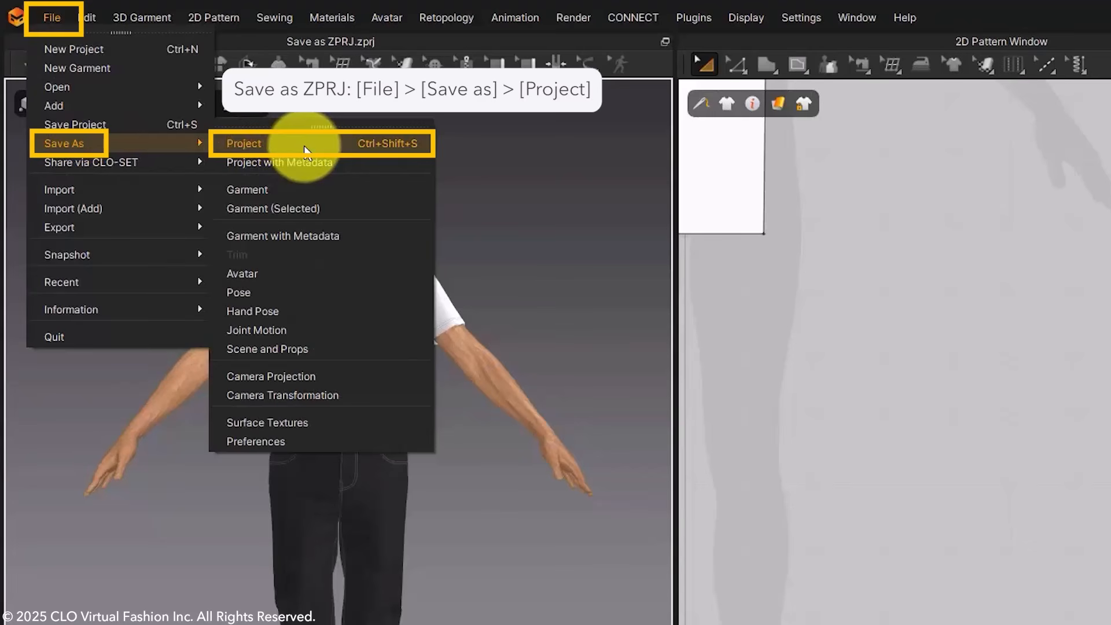
pyautogui.click(303, 146)
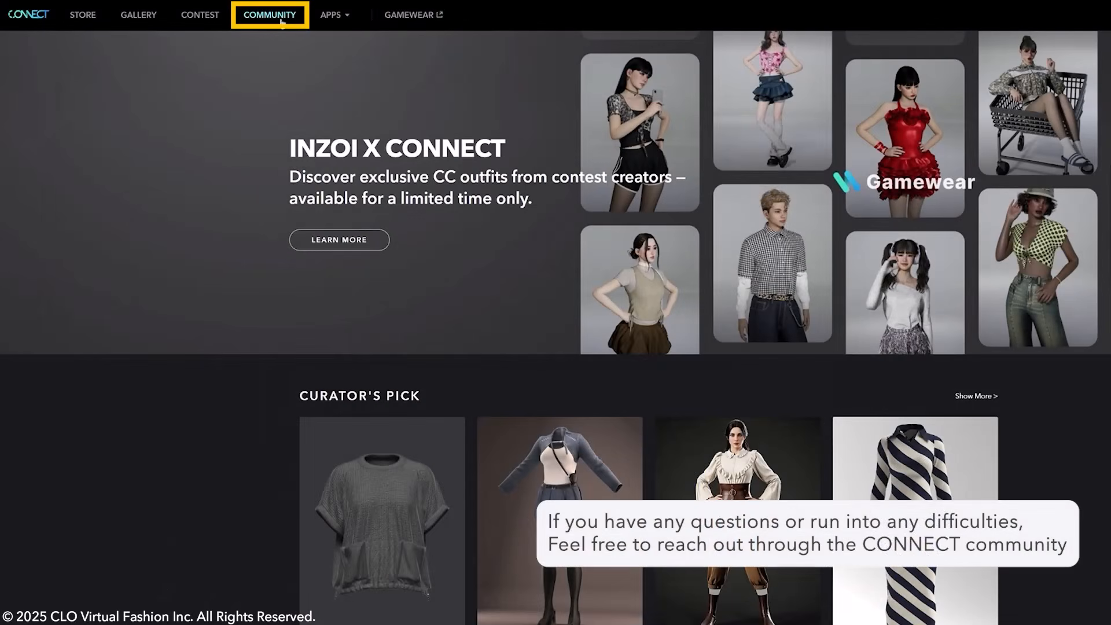
# Switch to the CONNECT website and open the QnA topic of its community
pyautogui.click(282, 16)
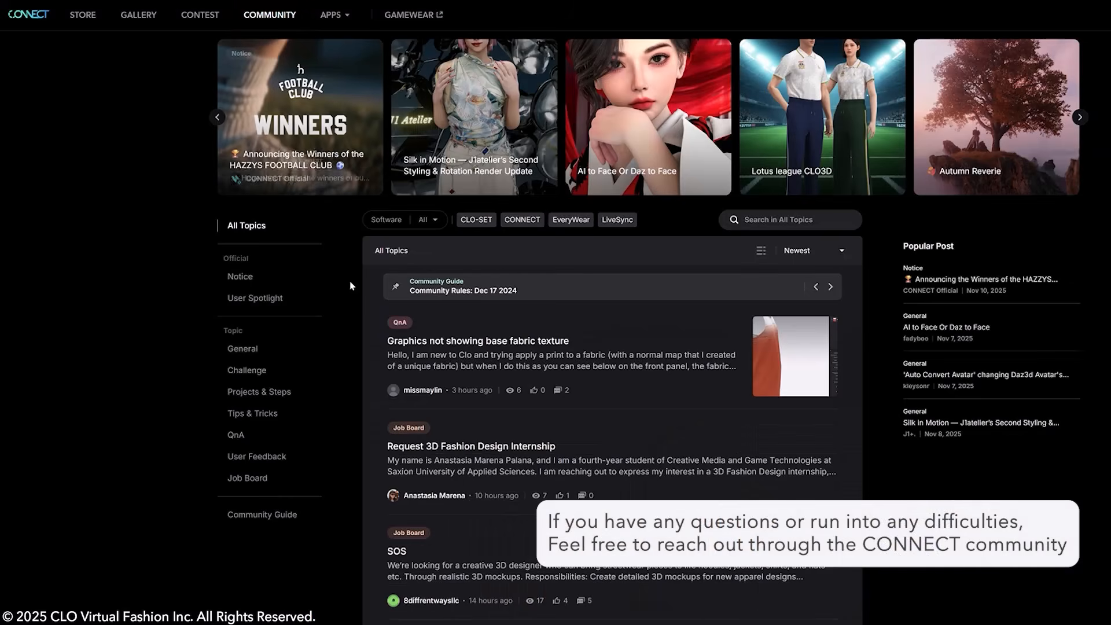
pyautogui.click(244, 436)
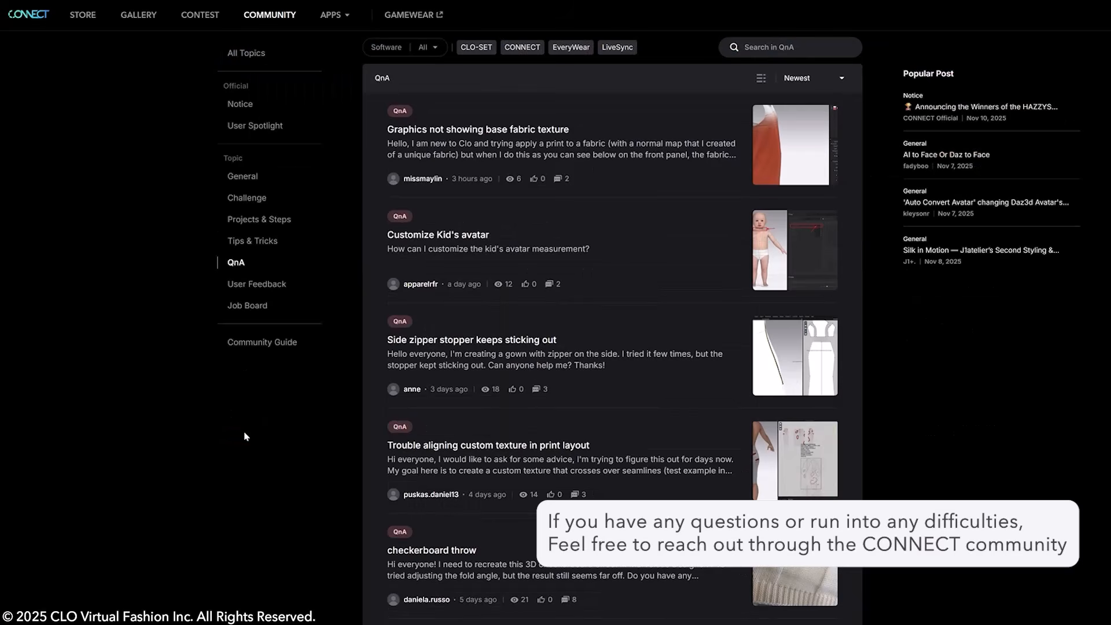